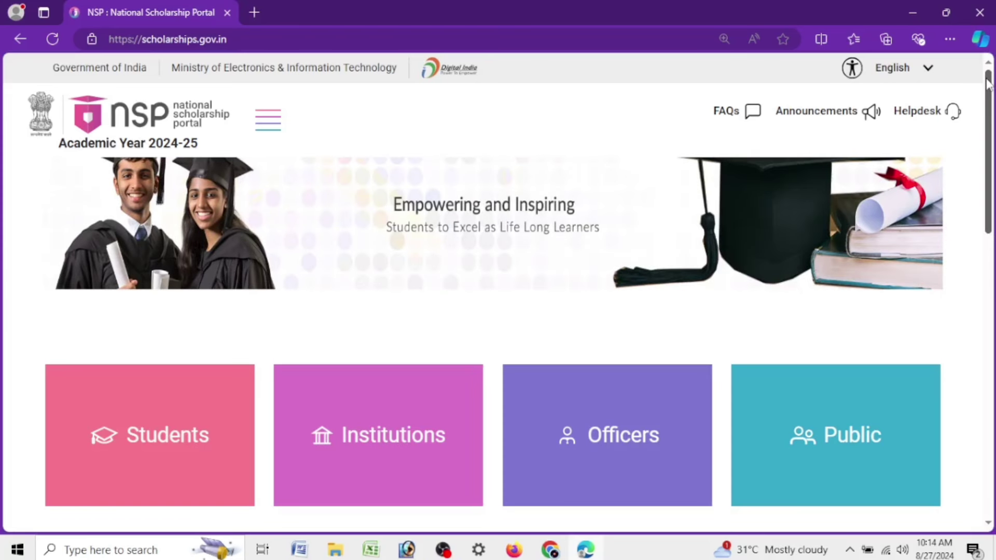
Scroll the NSP homepage and highlight the OTR explanation while reading it
drag(988, 83, 978, 265)
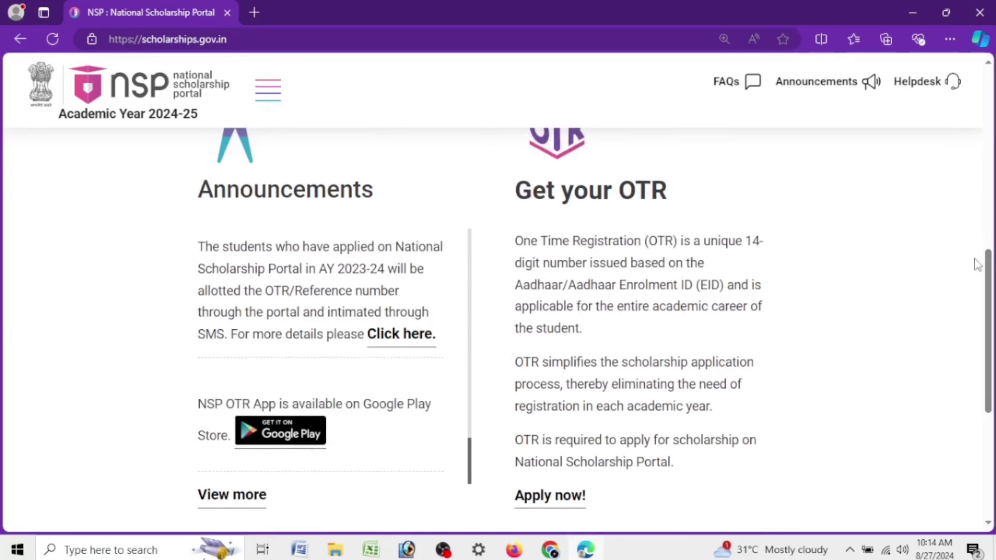
drag(514, 240, 609, 363)
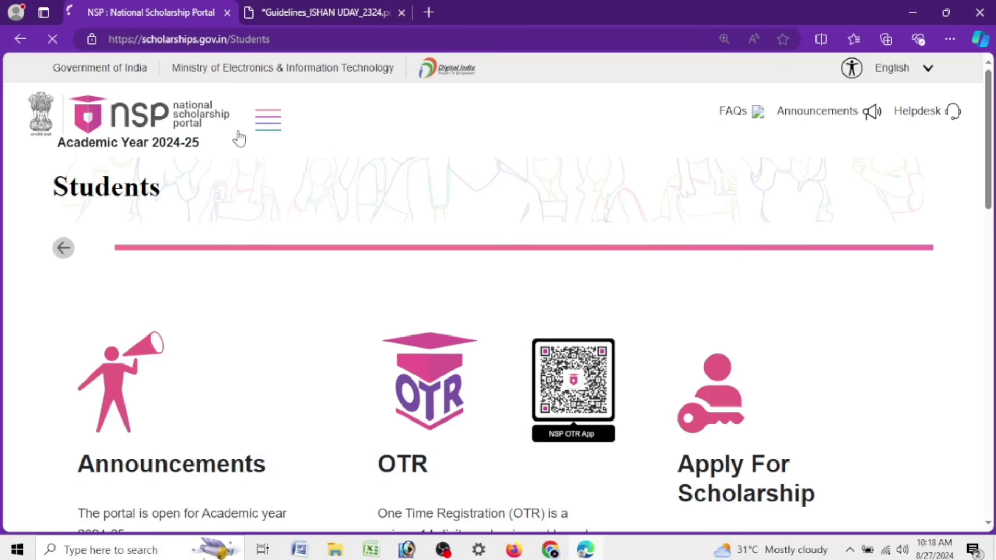
Go to Students > Apply For Scholarship from the navigation menu
click(268, 124)
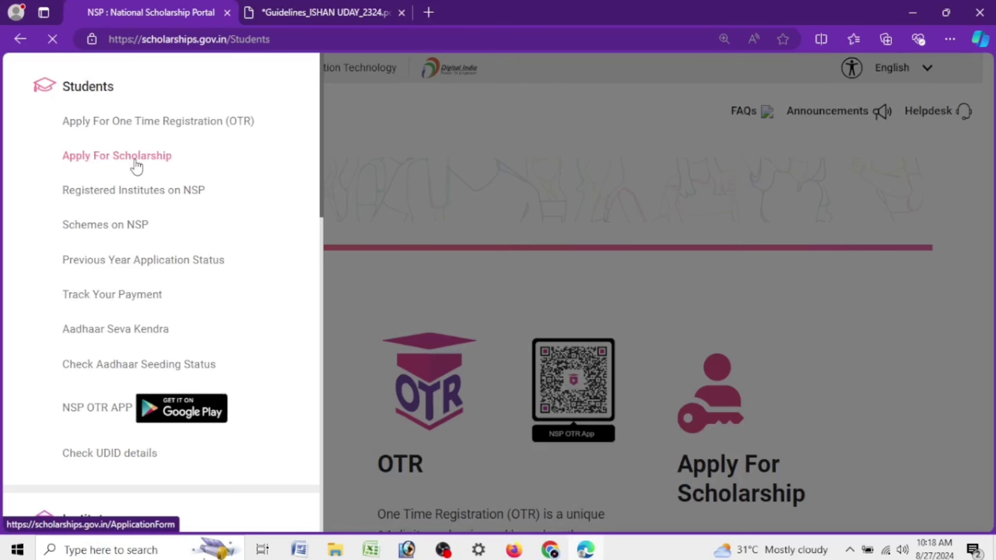
click(134, 167)
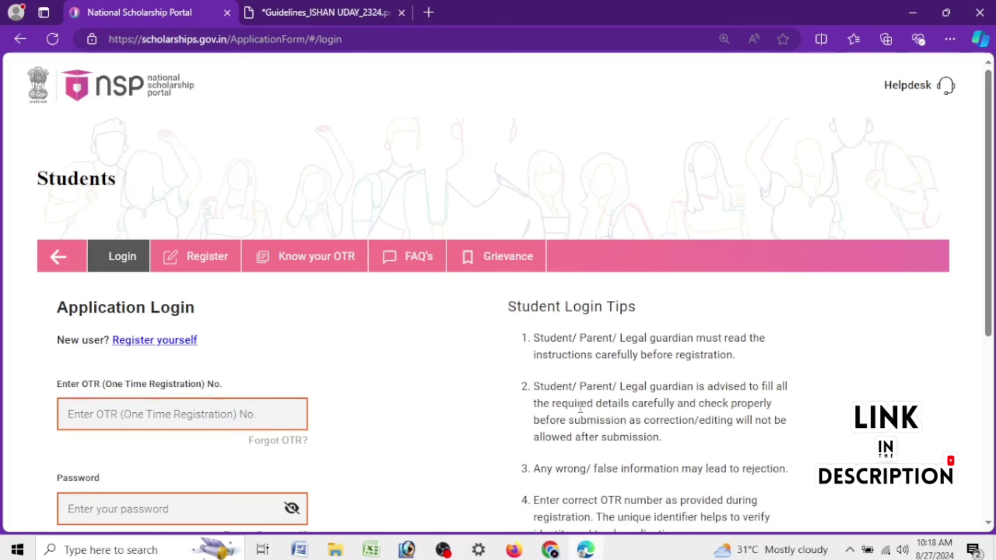
Log in with the student's OTR number, password and the captcha as Security PIN
scroll(547, 333, down, 3)
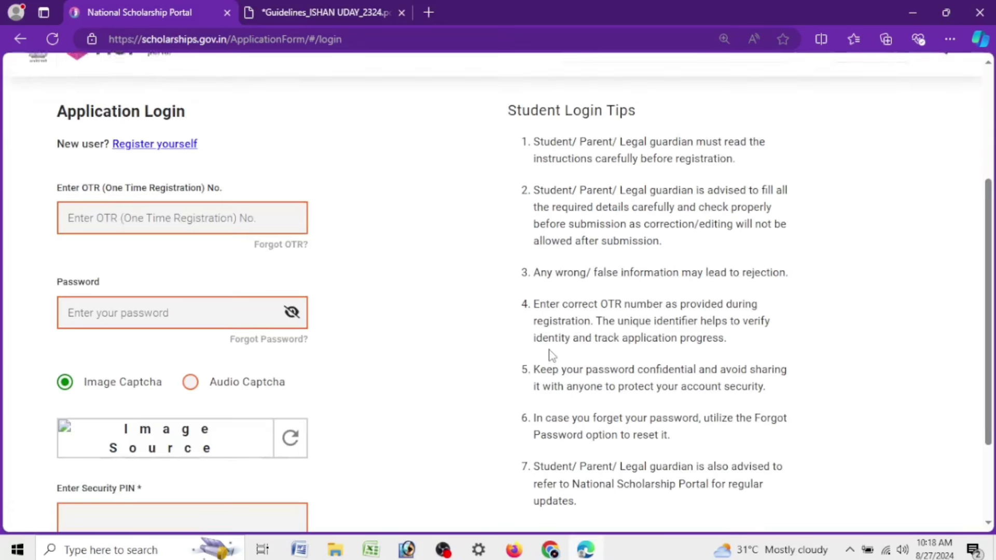
click(306, 444)
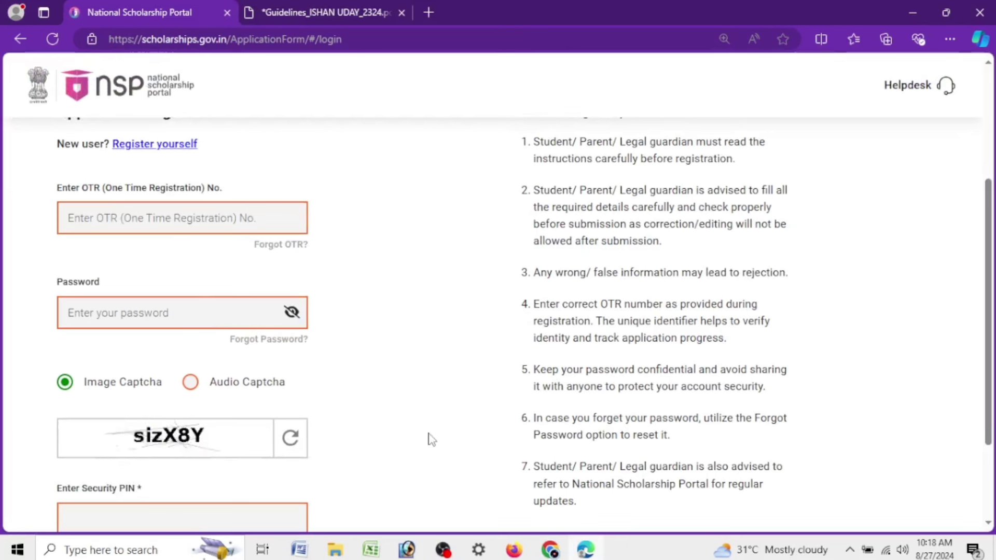
click(214, 231)
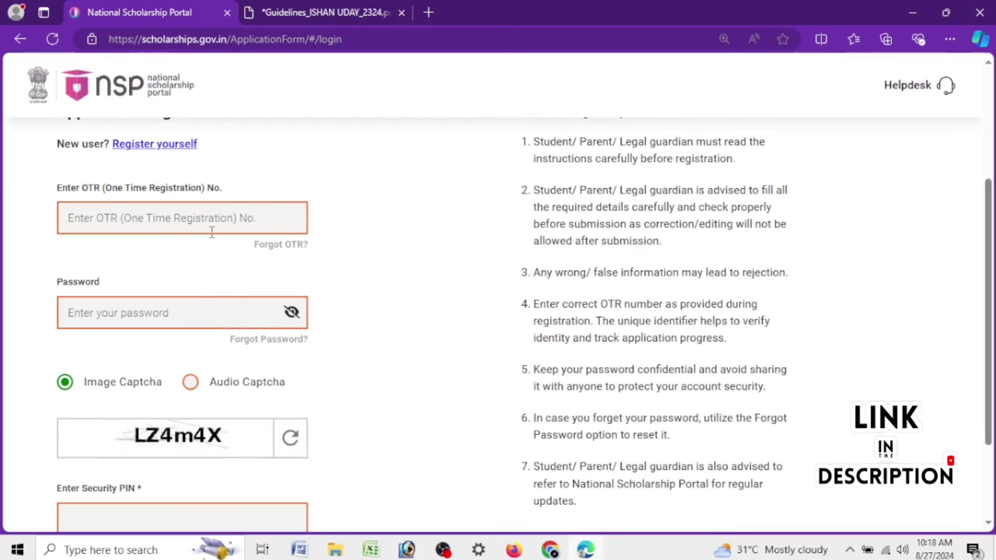
click(231, 314)
click(116, 208)
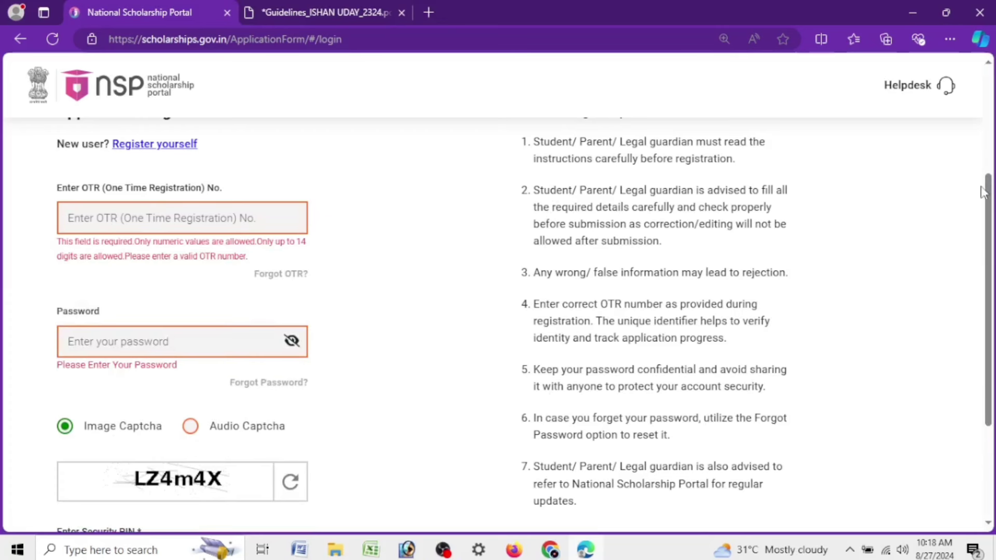
scroll(988, 208, down, 1)
drag(991, 222, 988, 250)
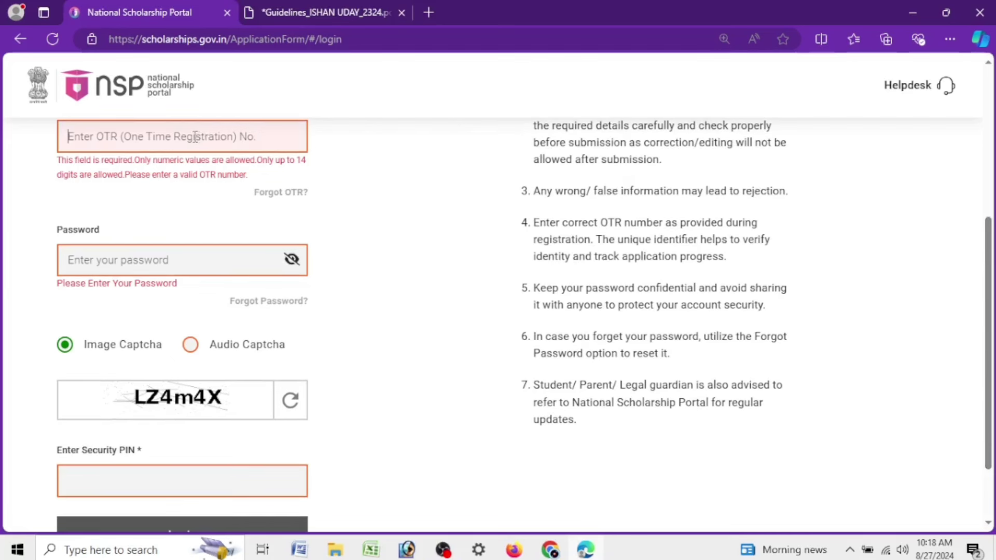
click(194, 137)
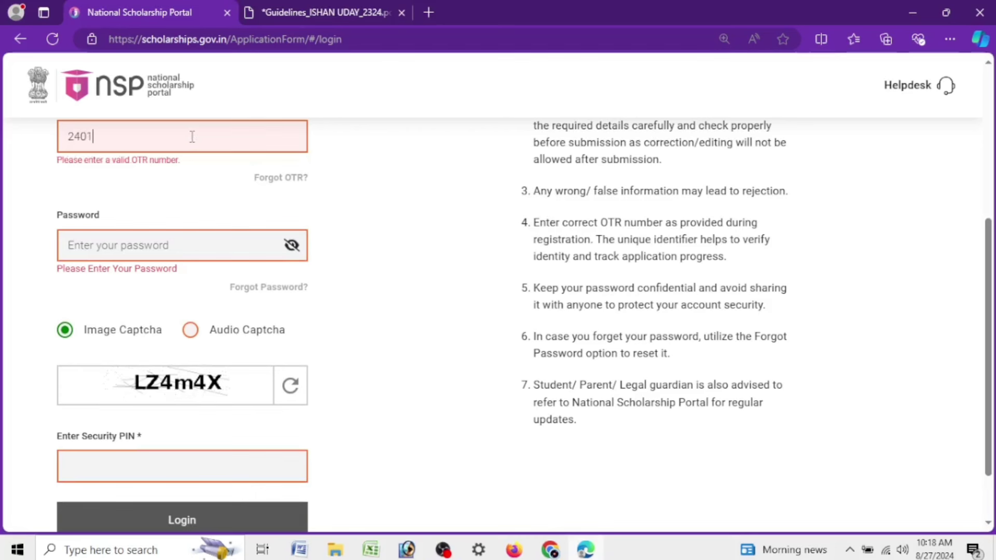
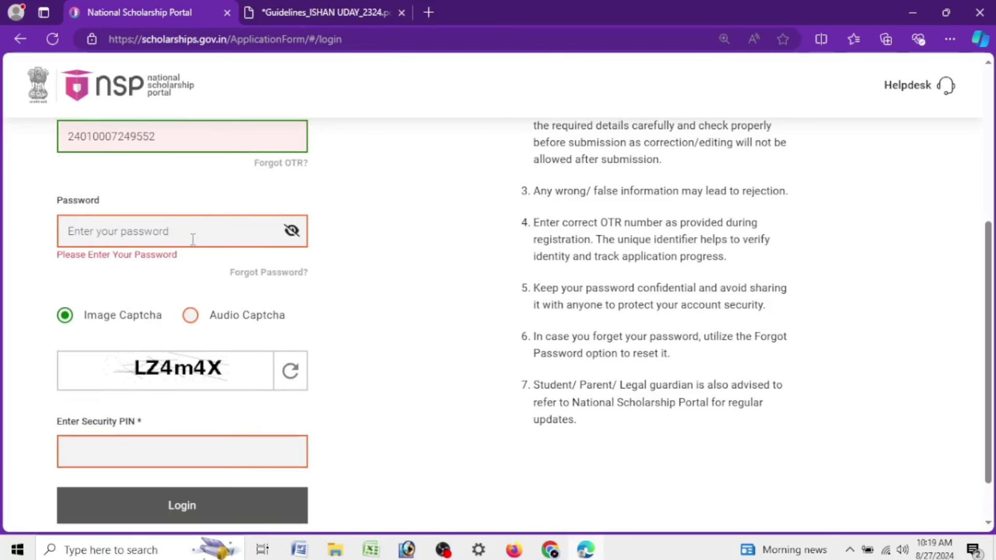
text(••)
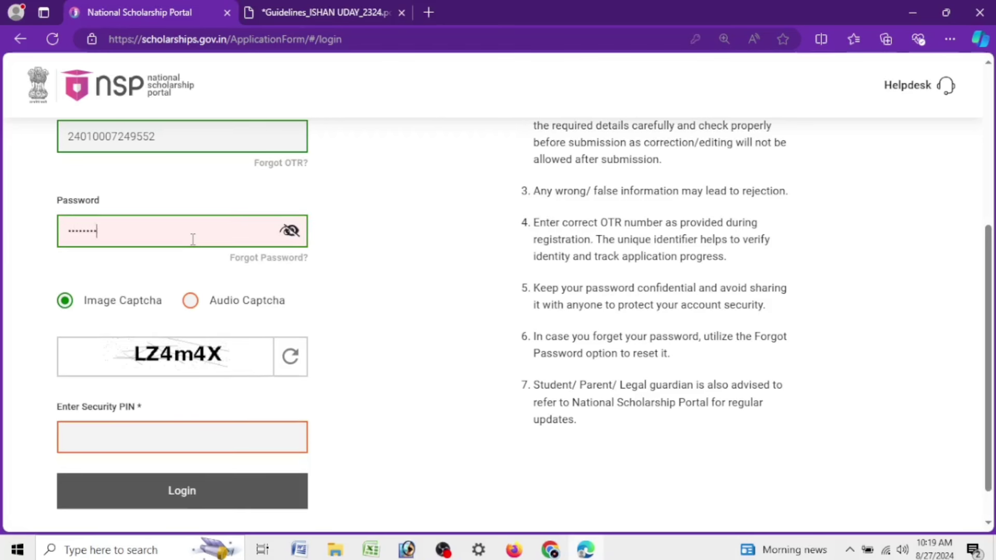
key(Tab)
key(Tab)
key(Tab)
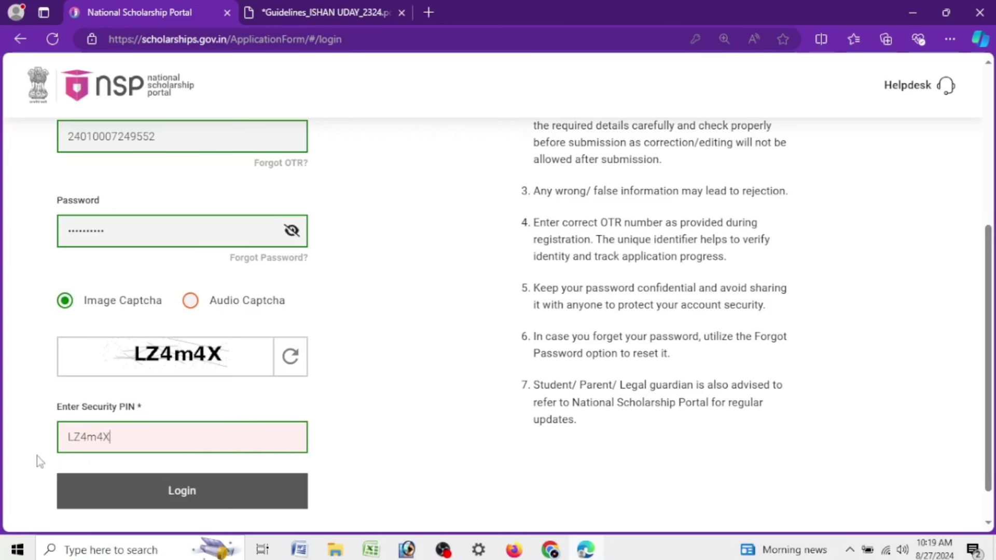
click(184, 491)
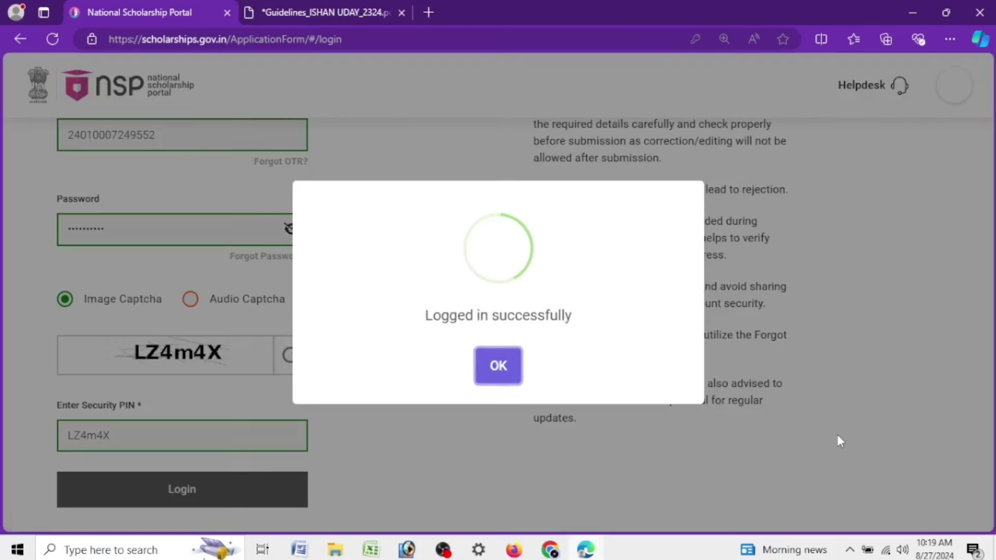
Dismiss the login confirmation, decline Edge's password save, and zoom the page in
click(499, 370)
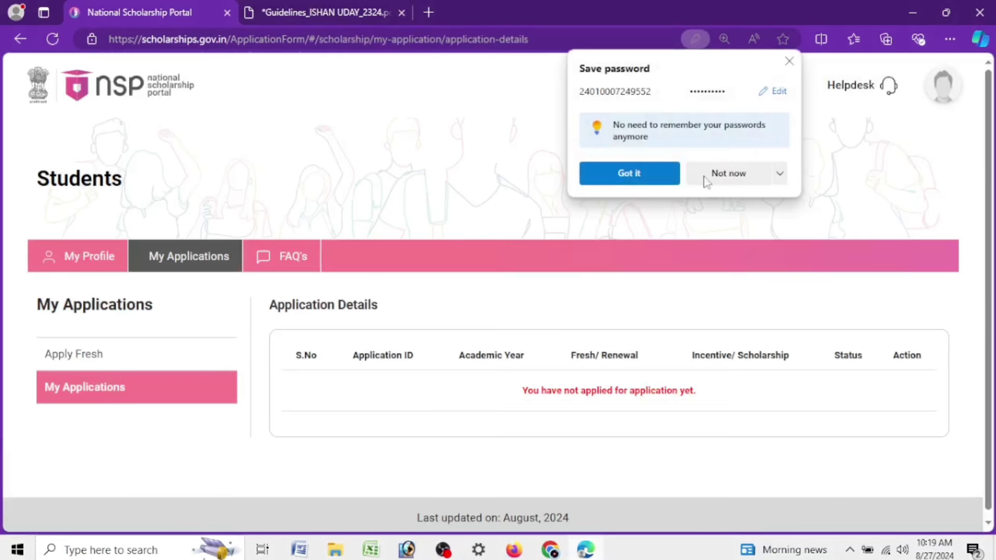
click(710, 175)
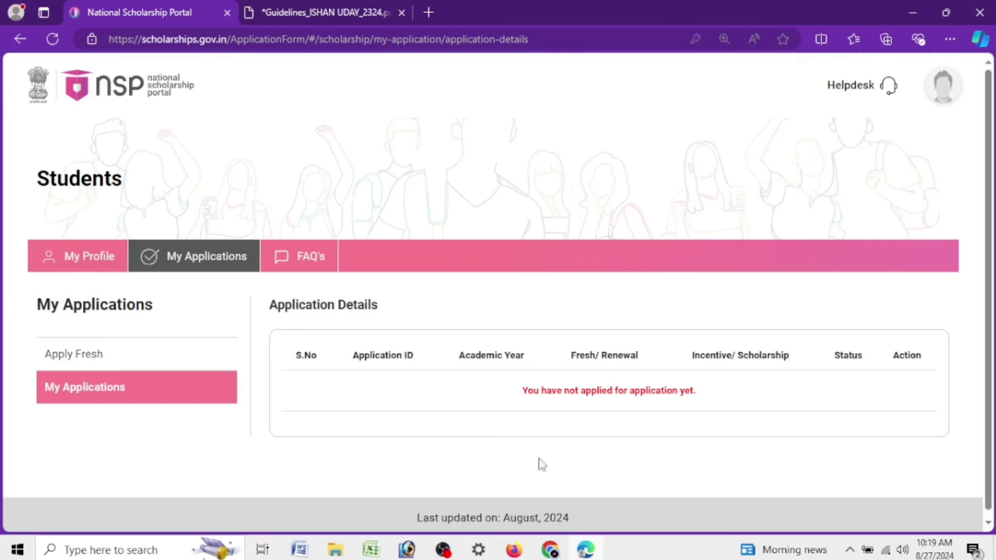
key(ctrl+plus)
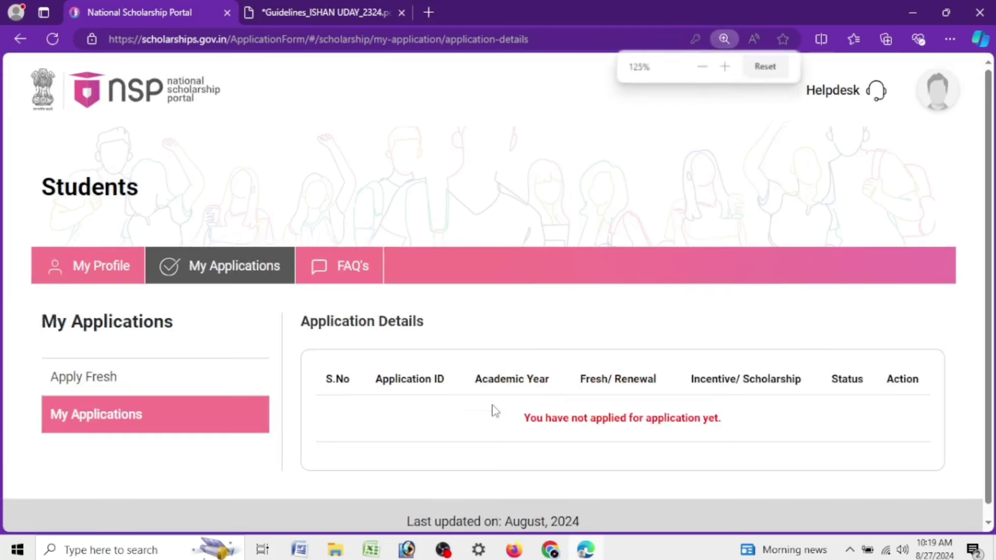
Review My Applications, highlighting the Application Details heading and the no-applications message
drag(536, 417, 730, 427)
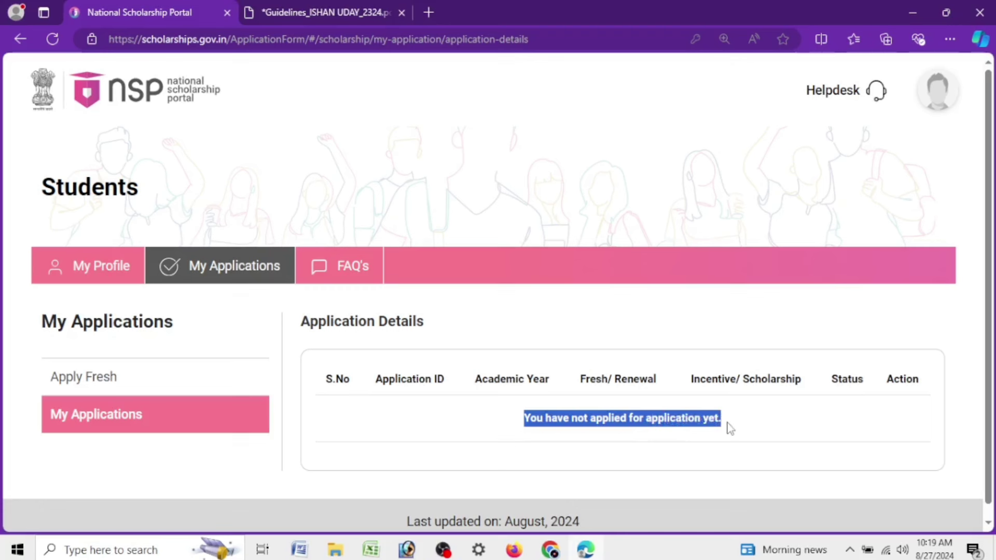
click(507, 421)
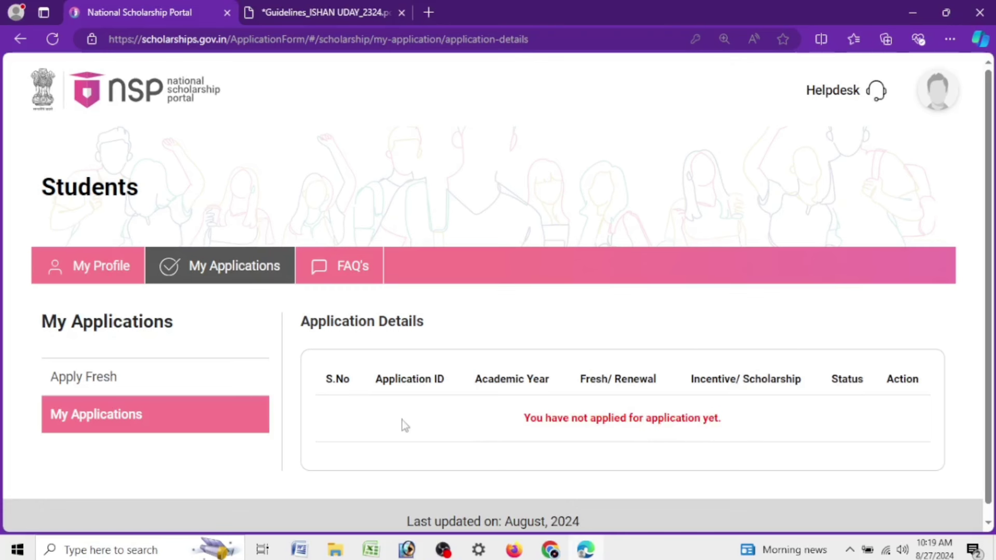
drag(301, 324, 439, 335)
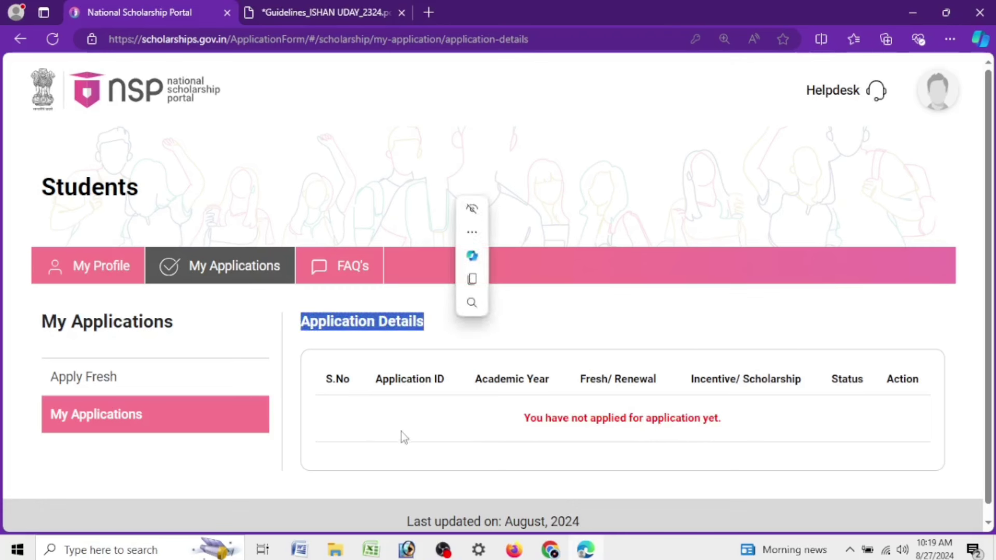
drag(509, 424, 756, 422)
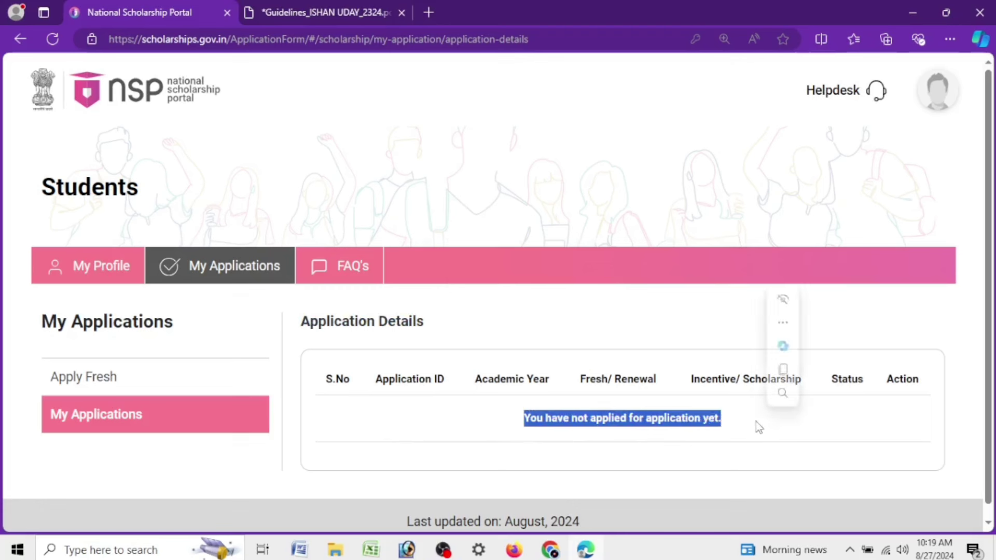
click(532, 430)
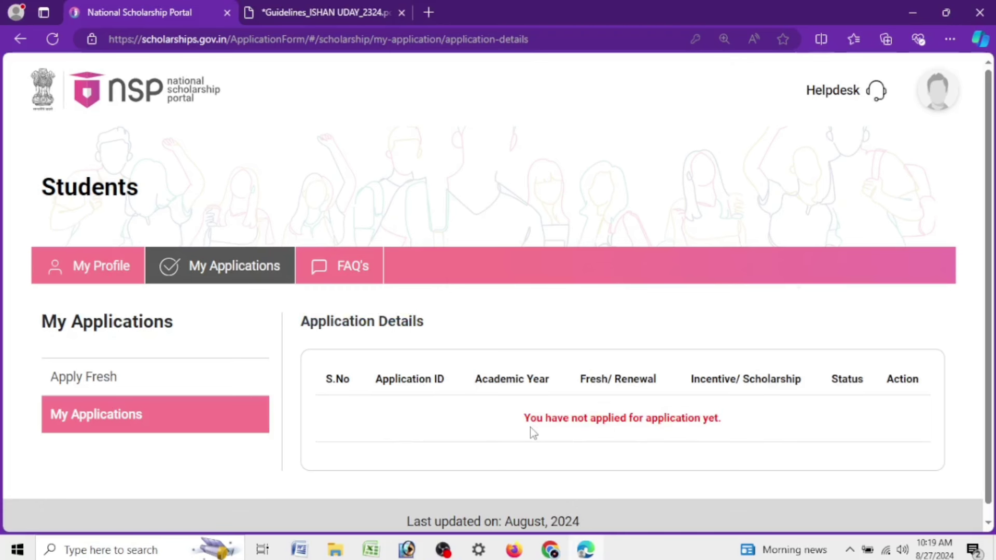
drag(530, 428, 722, 427)
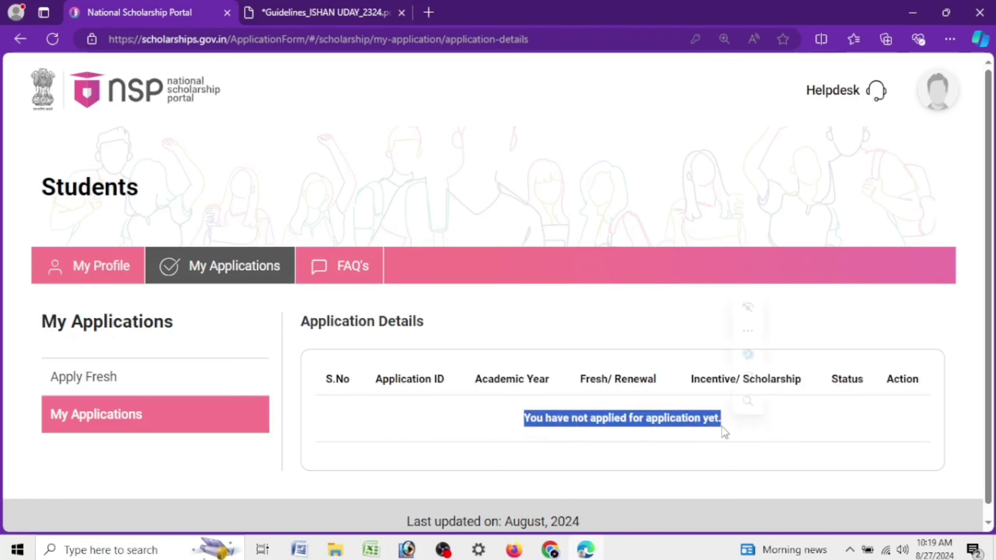
click(722, 427)
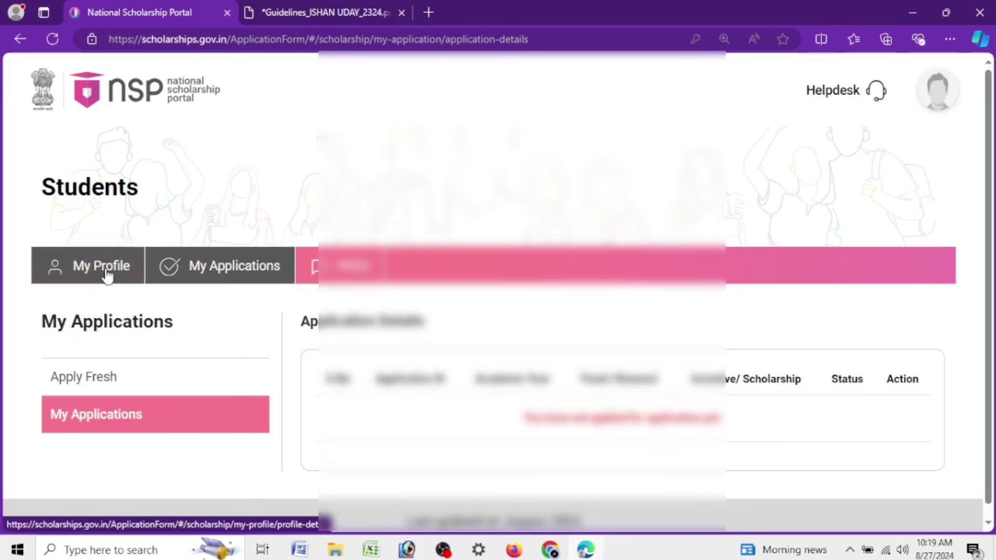
Open My Profile and scroll through the student's profile details
click(106, 268)
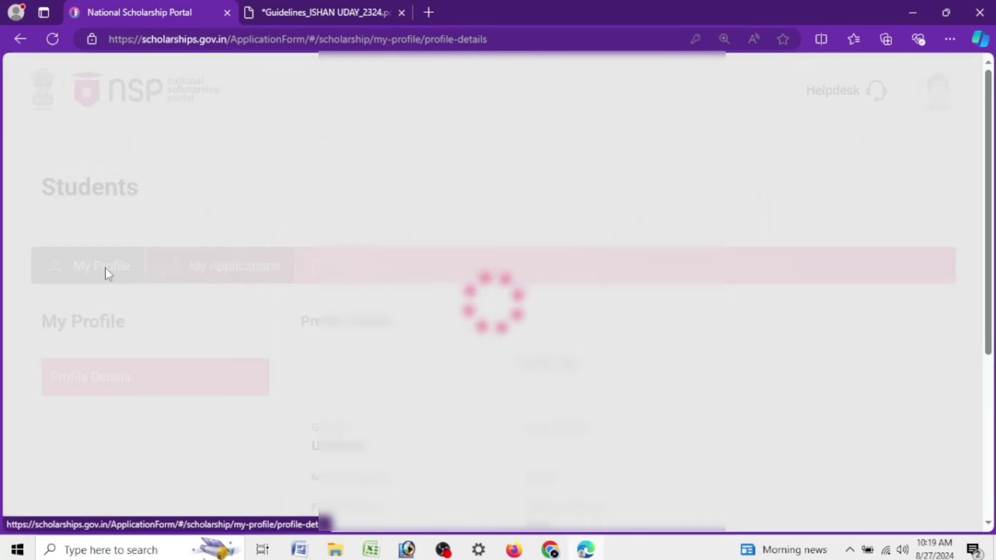
scroll(553, 310, down, 4)
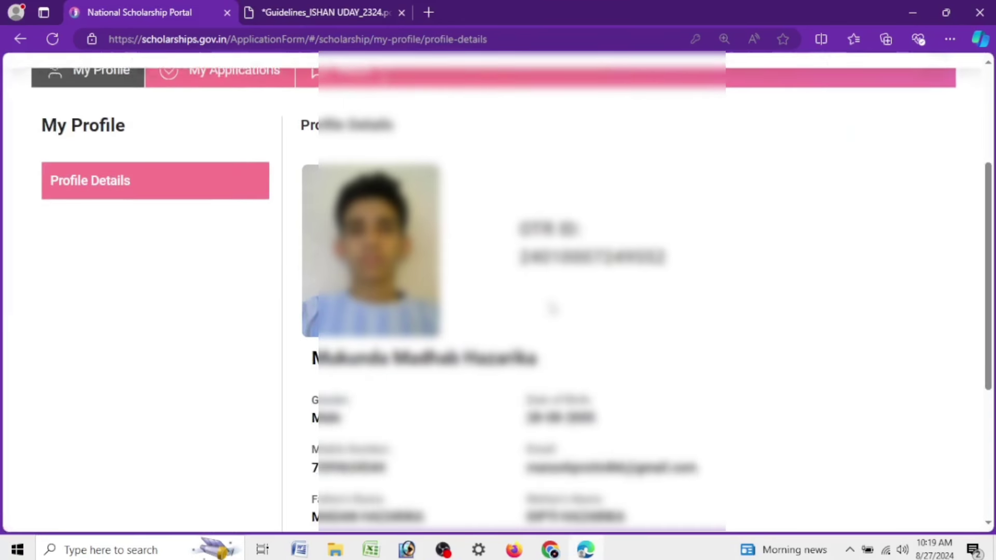
scroll(553, 310, down, 4)
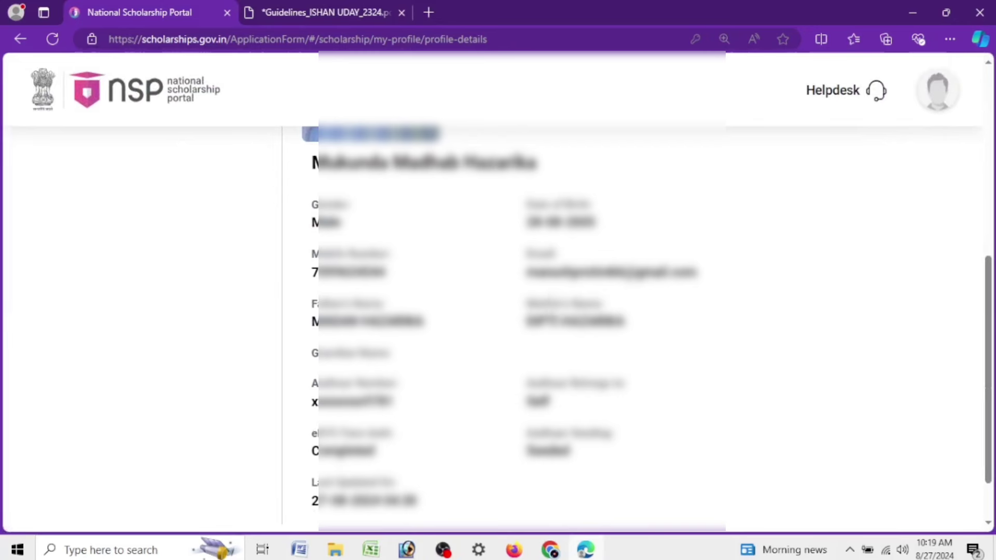
scroll(248, 285, up, 1)
scroll(445, 329, down, 2)
scroll(446, 331, up, 2)
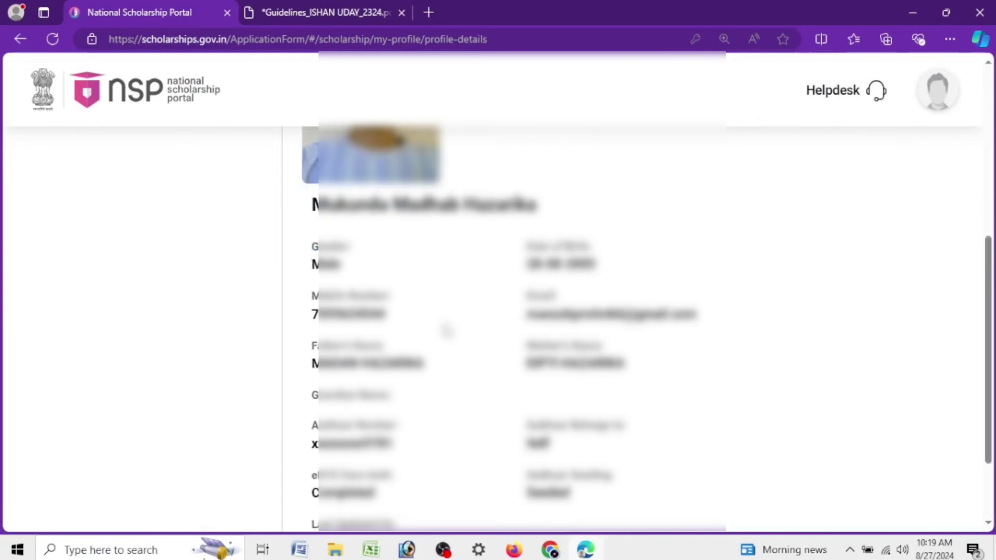
scroll(446, 330, up, 5)
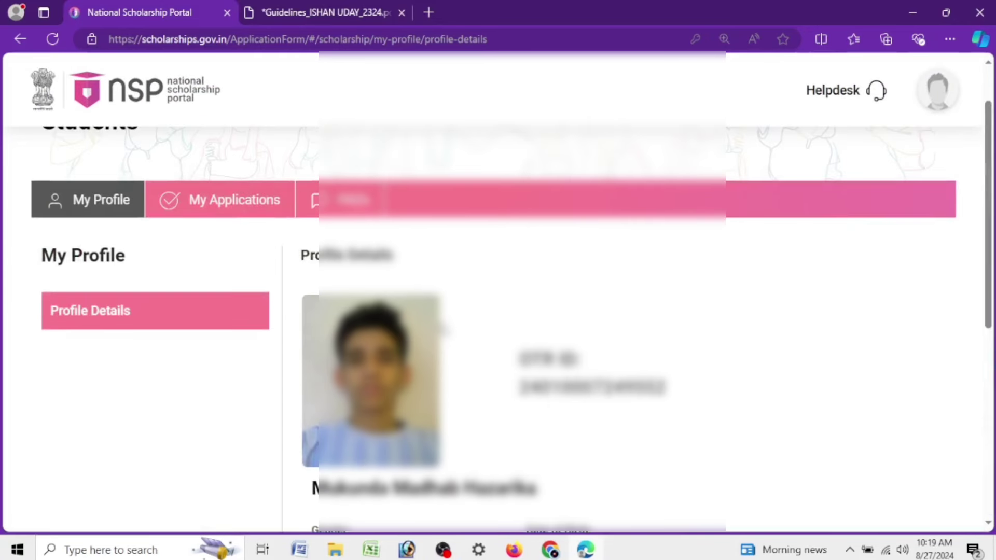
Return to My Applications and open Apply Fresh to view the guidelines
click(197, 203)
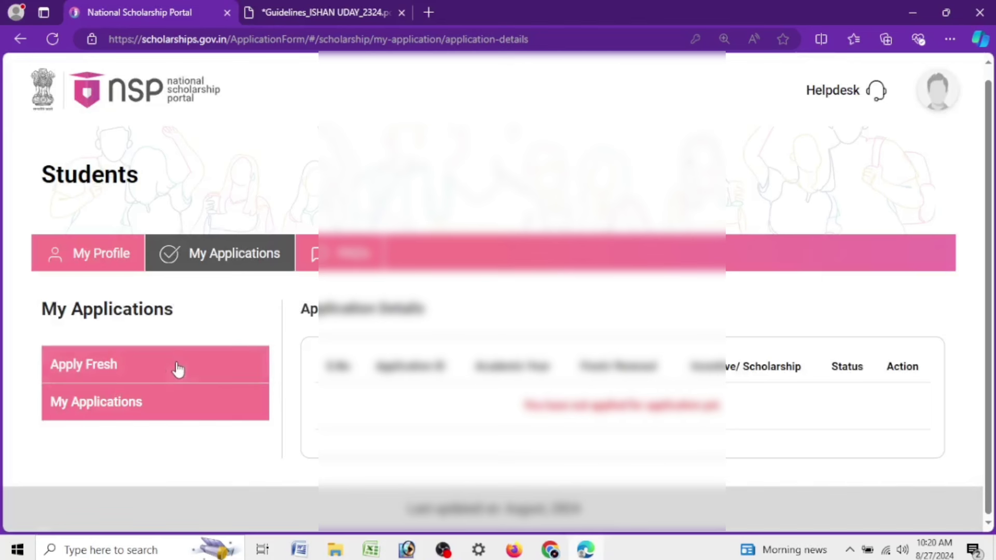
click(173, 370)
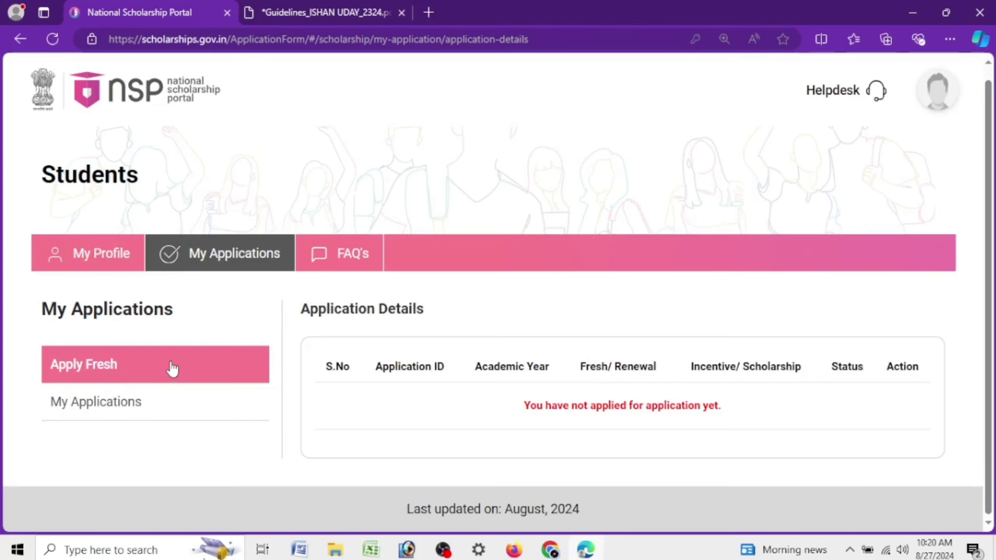
click(113, 370)
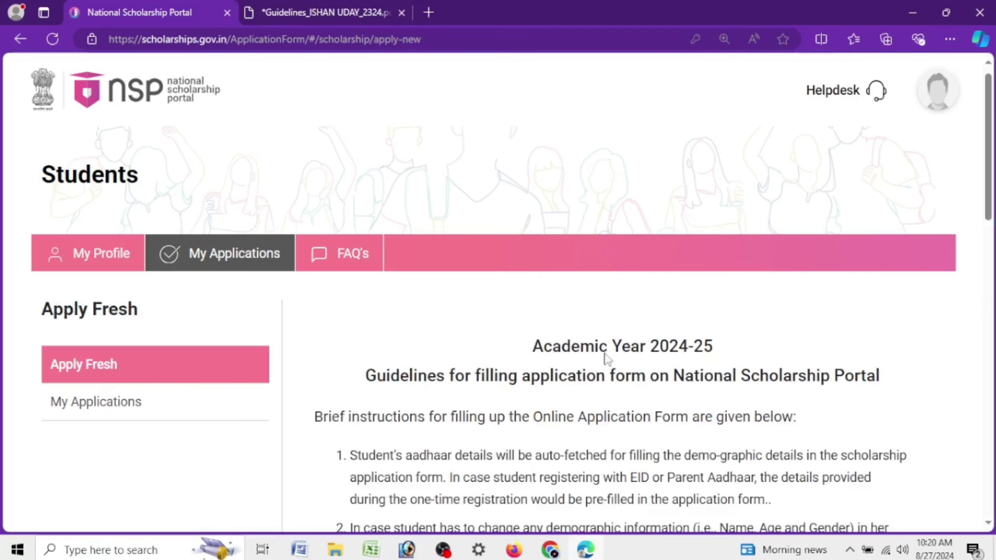
Read the Academic Year 2024-25 guidelines and tick both undertaking checkboxes
drag(531, 347, 752, 347)
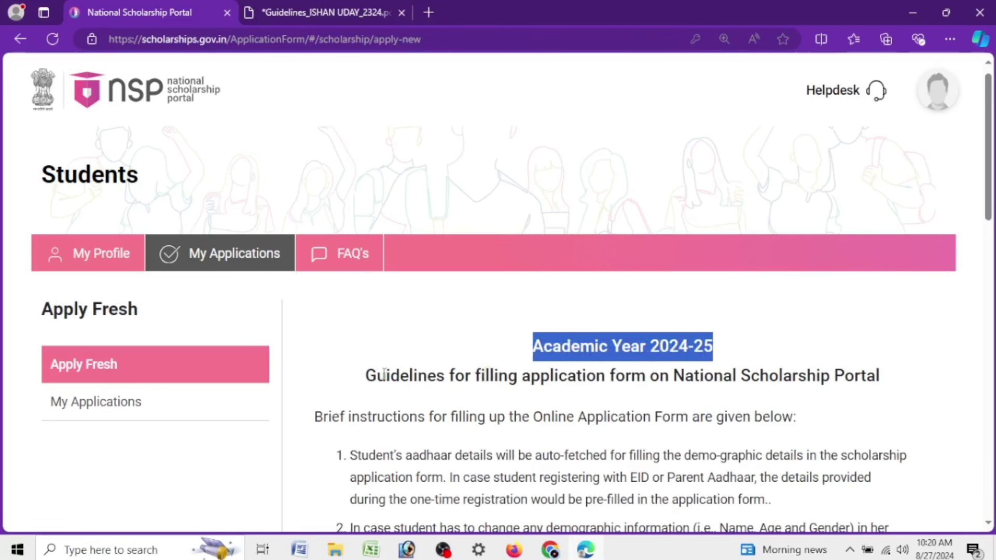
scroll(753, 308, down, 10)
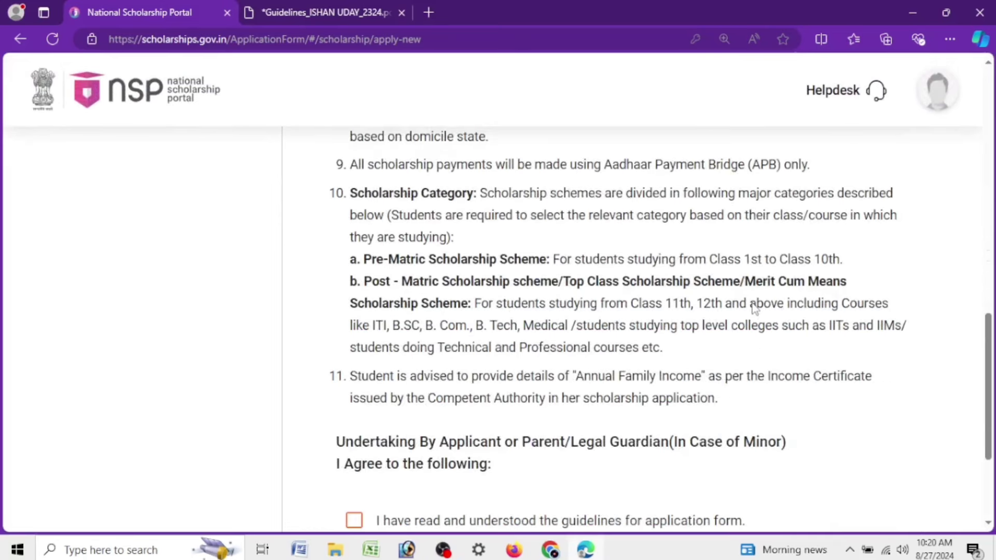
scroll(755, 308, down, 3)
click(355, 342)
click(353, 380)
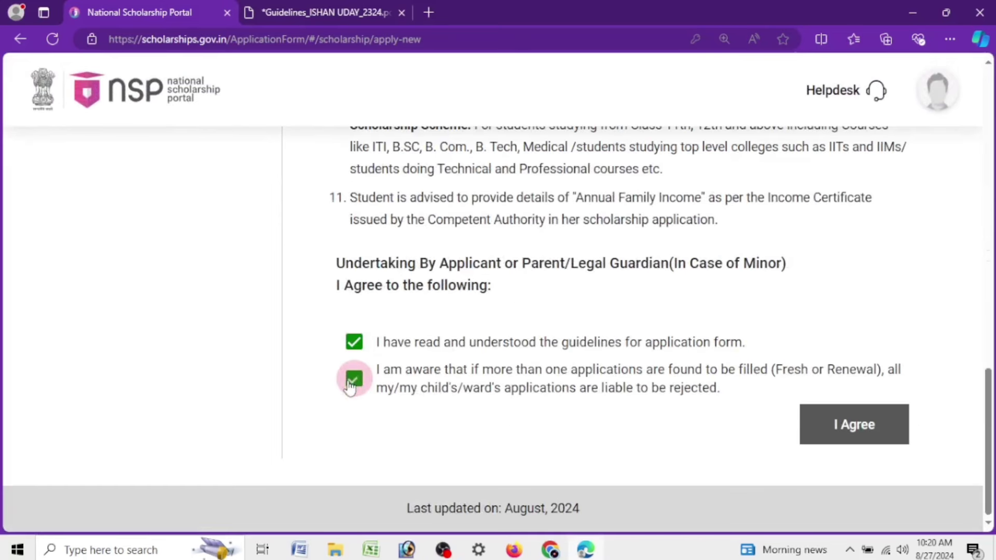
Accept the undertaking and set Domicile State to ASSAM
click(885, 422)
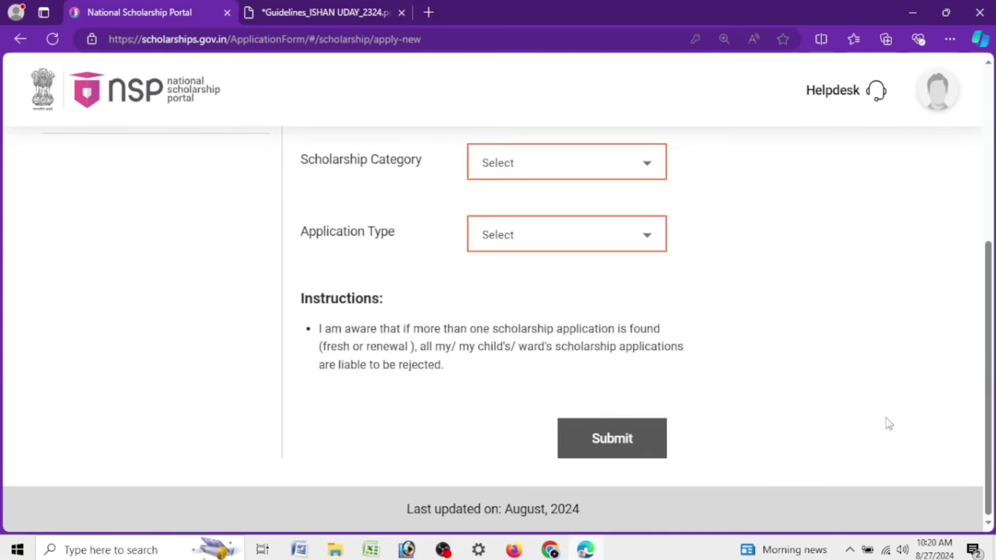
scroll(691, 387, up, 4)
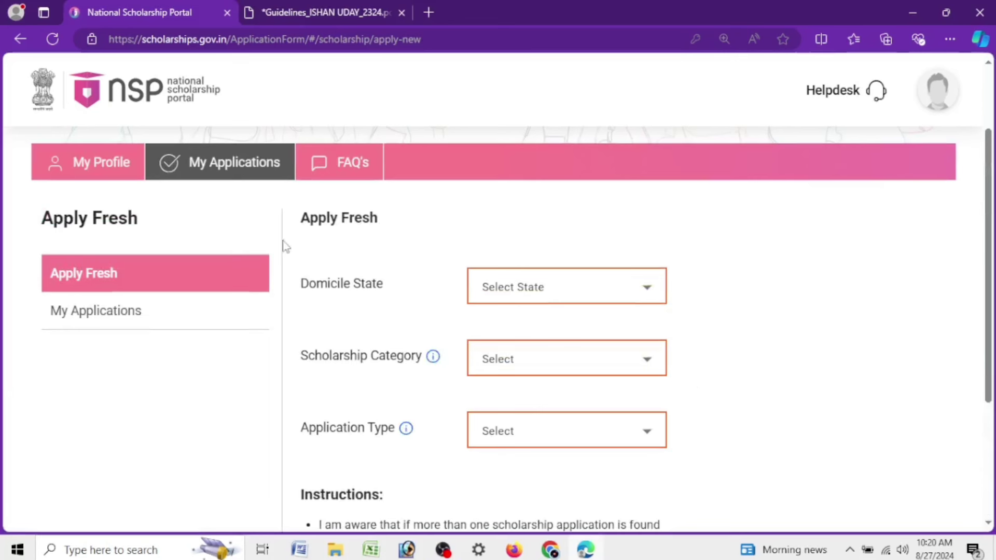
drag(300, 215, 381, 229)
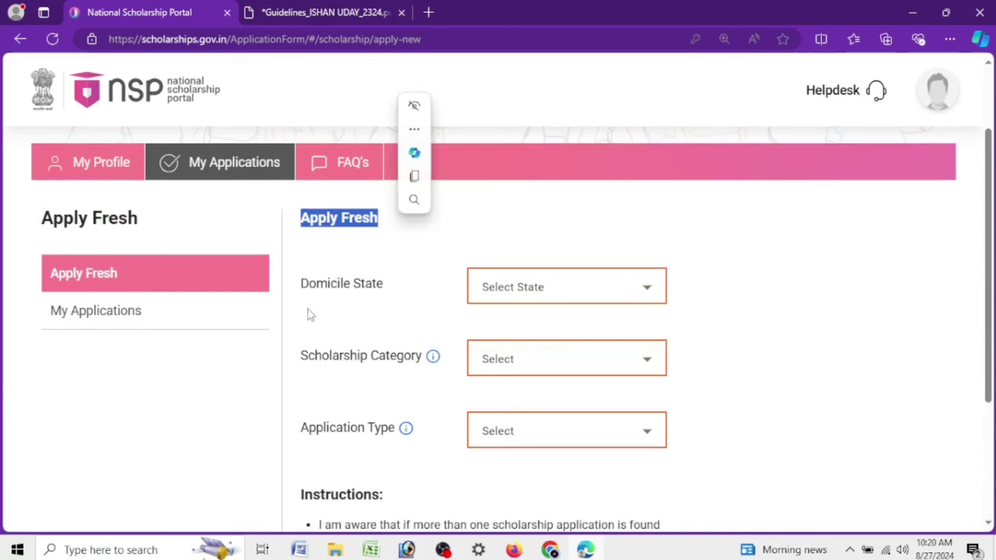
triple_click(322, 287)
click(504, 290)
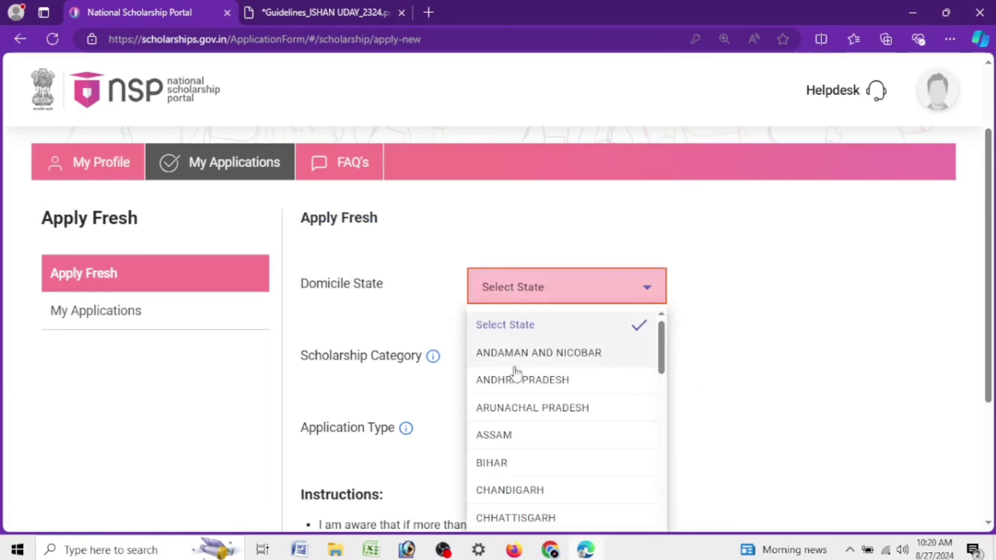
click(514, 434)
Choose category Post Matric/Top Class/MCM and type Scholarship, then submit and confirm
click(504, 358)
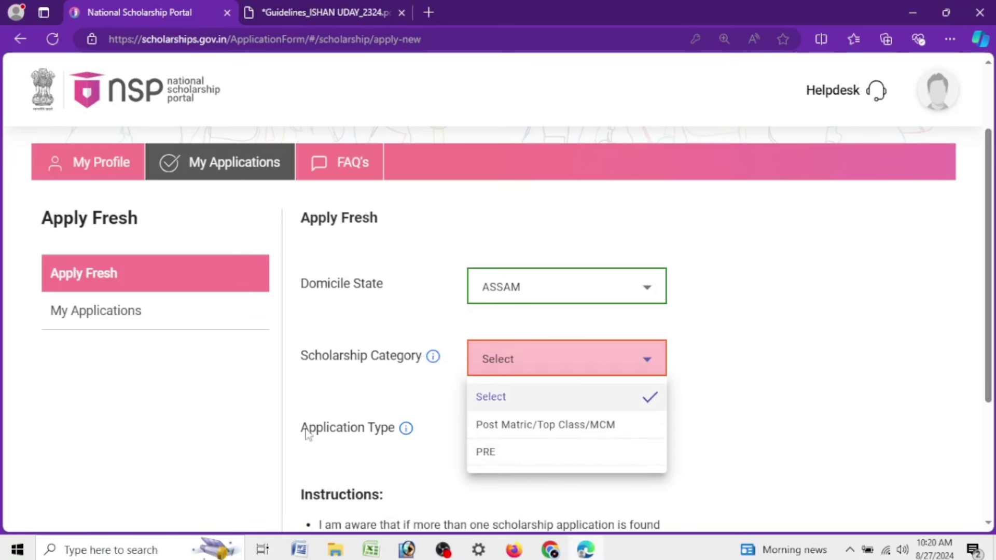
click(560, 440)
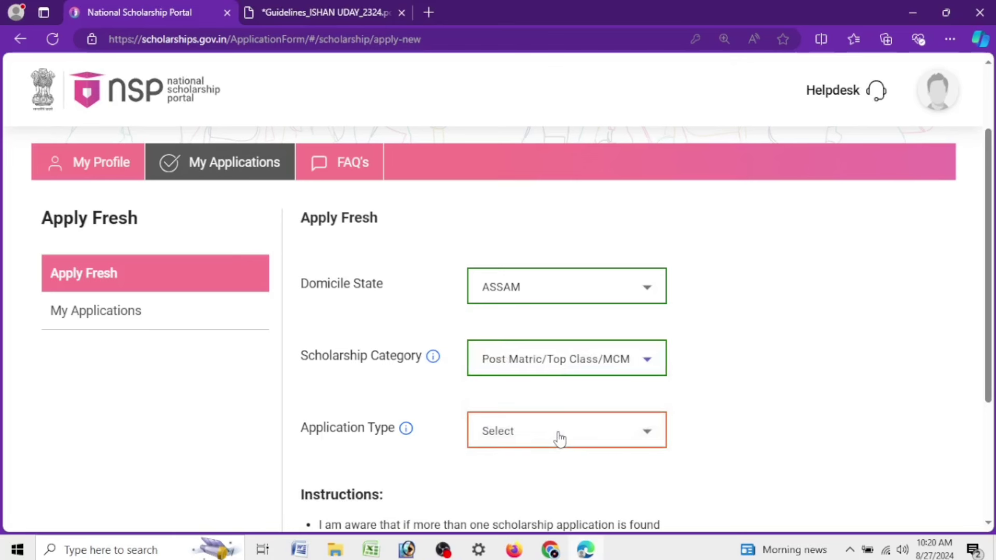
drag(301, 430, 399, 440)
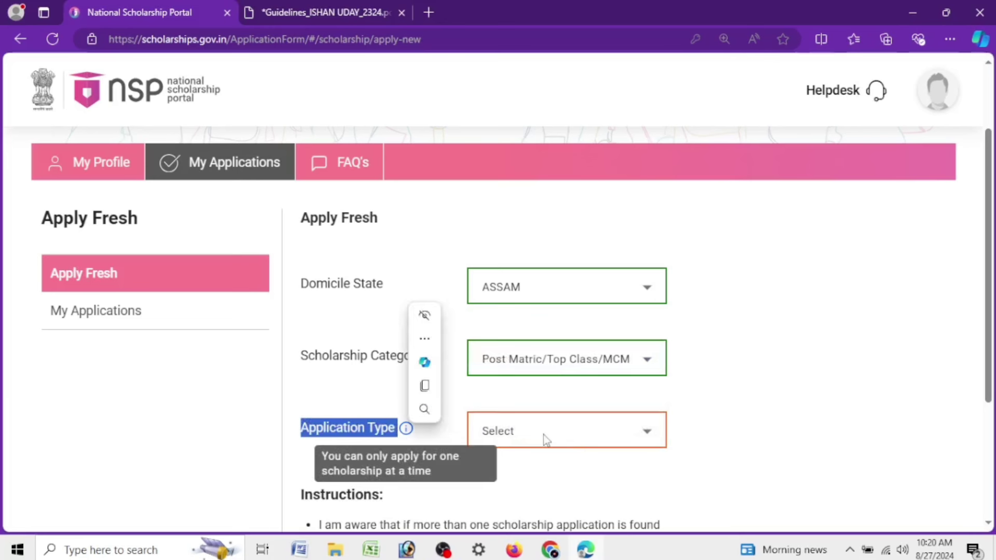
click(483, 436)
click(532, 373)
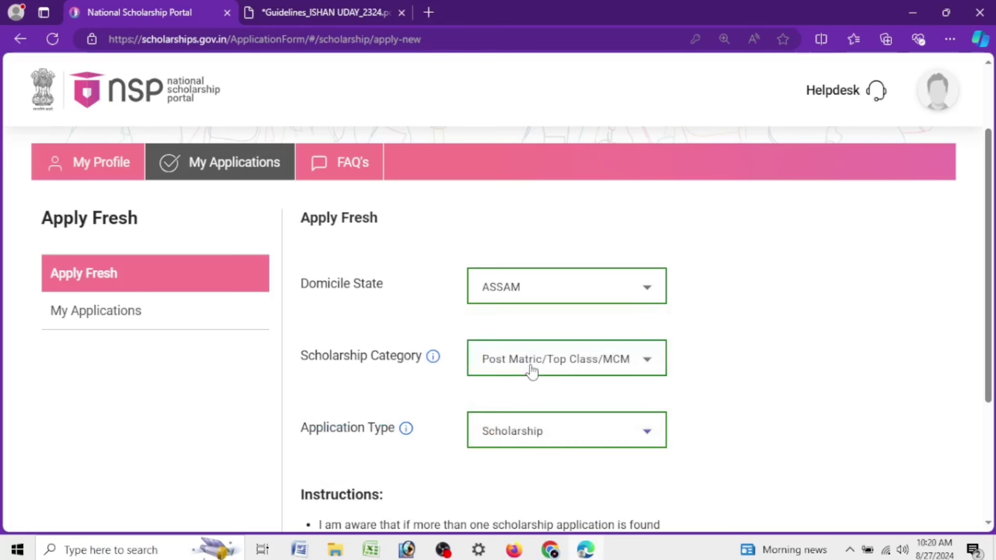
scroll(524, 430, down, 3)
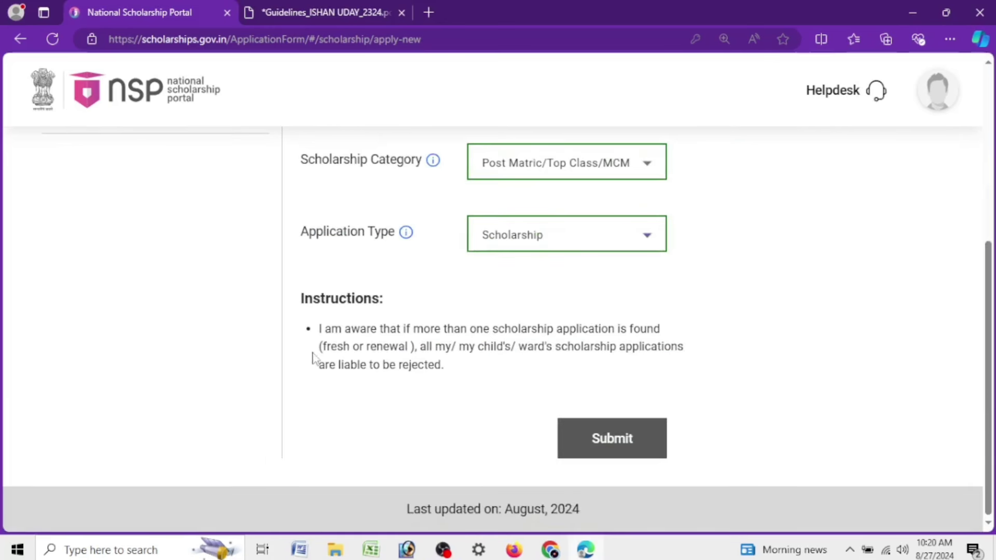
click(592, 442)
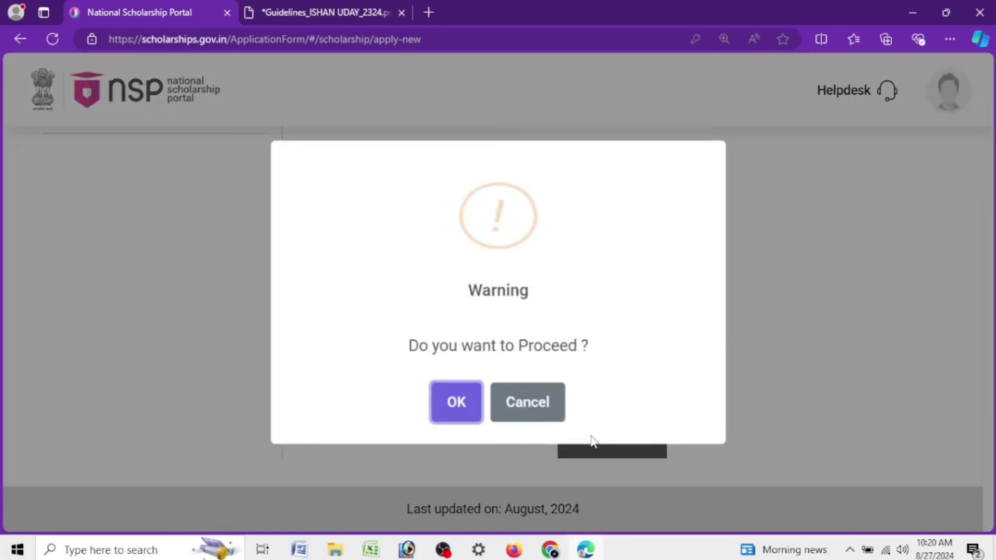
click(466, 407)
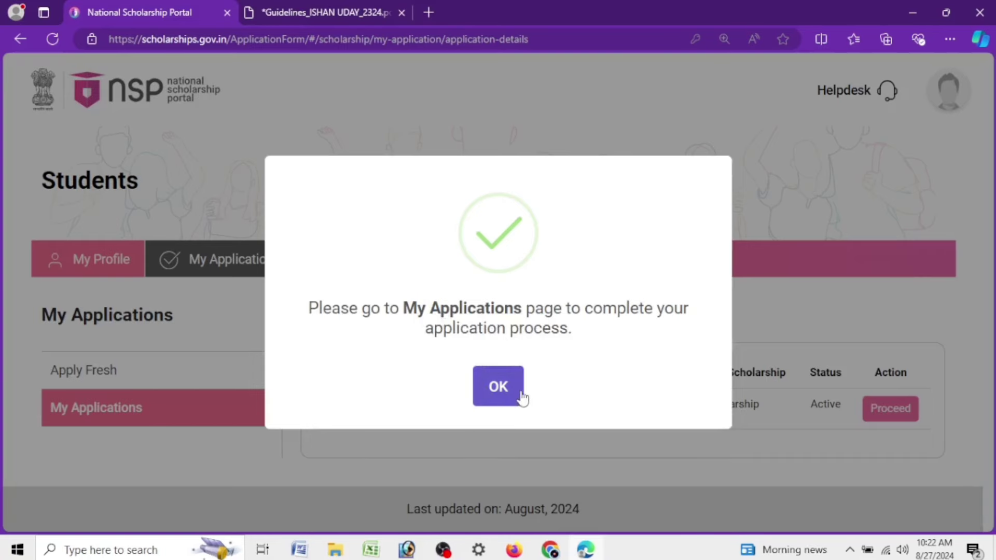
Dismiss the success message and check the new Fresh 2024-25 Scholarship row
click(507, 386)
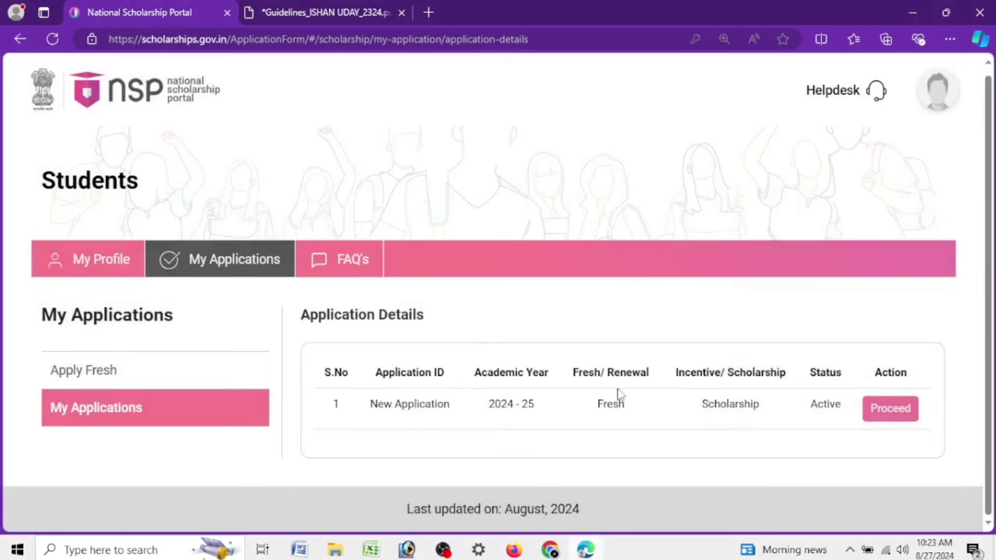
drag(370, 405, 628, 410)
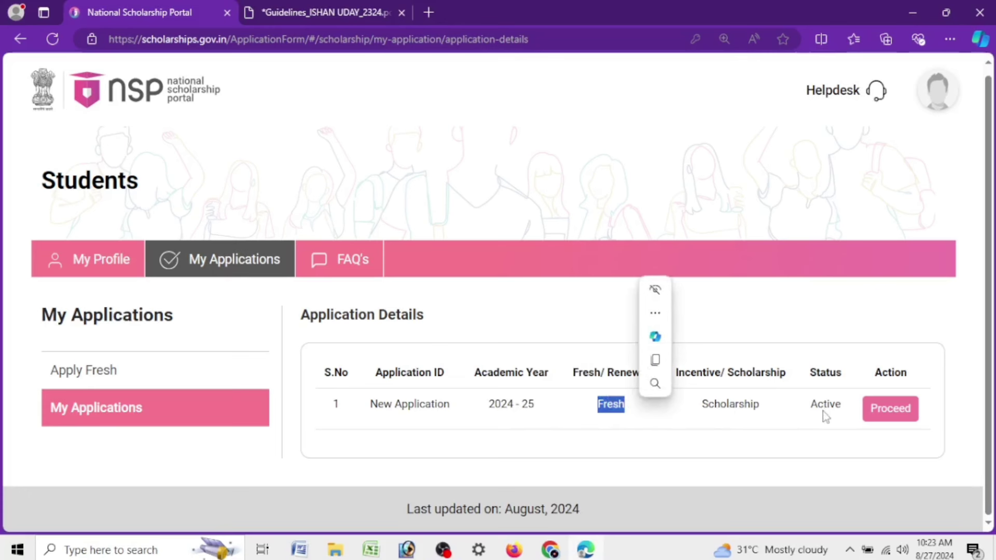
Proceed on the new application and expand and collapse Verification details, Milestones and Payment details
click(894, 416)
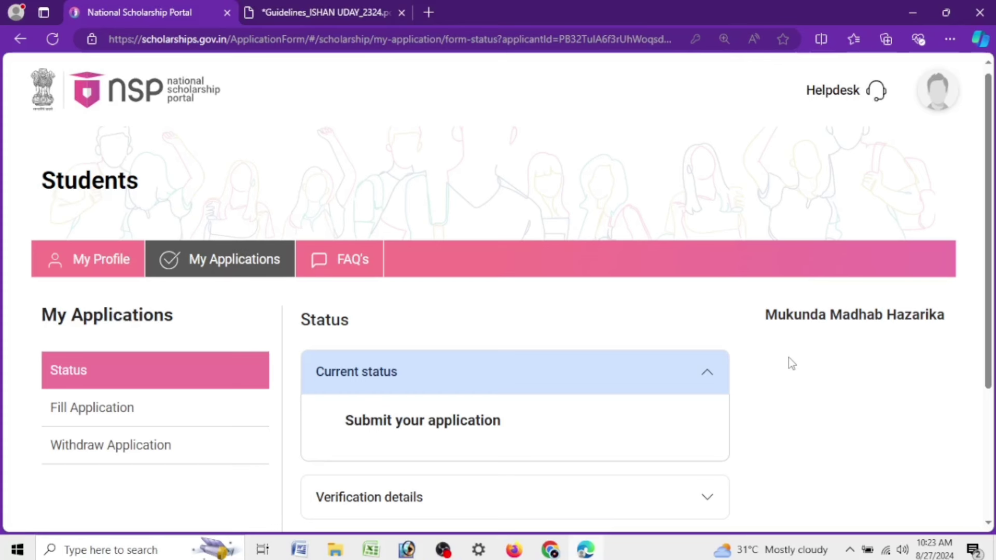
scroll(781, 361, down, 3)
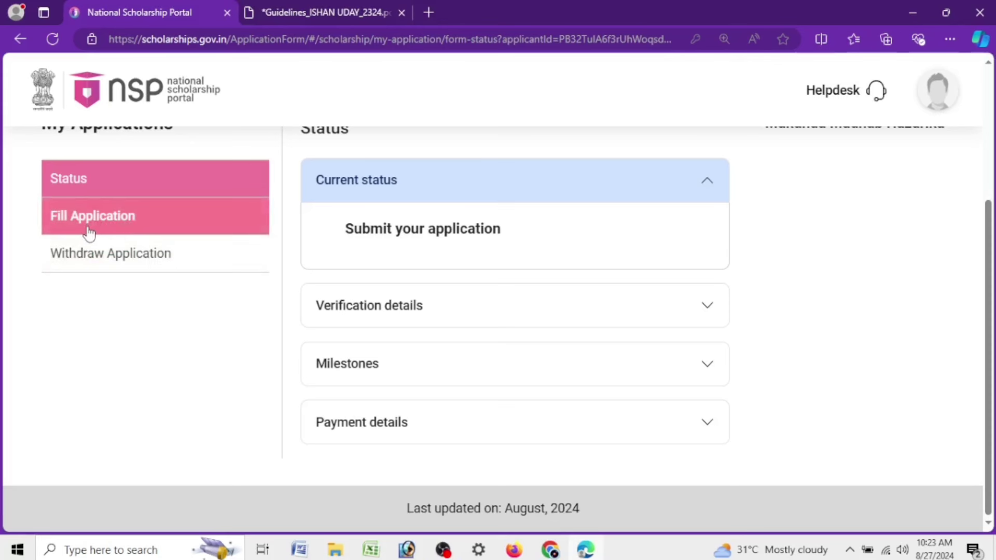
click(427, 319)
click(470, 241)
click(501, 375)
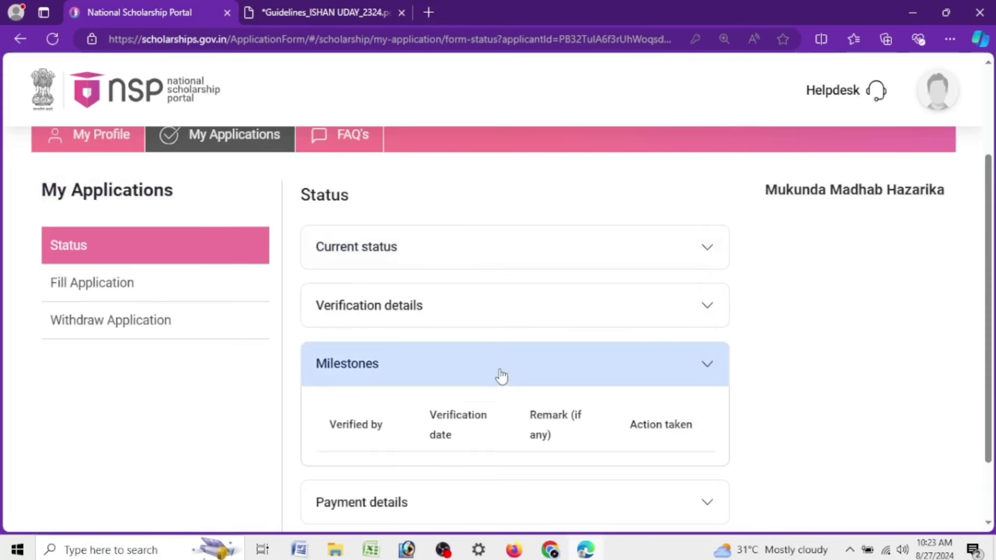
click(500, 376)
click(492, 421)
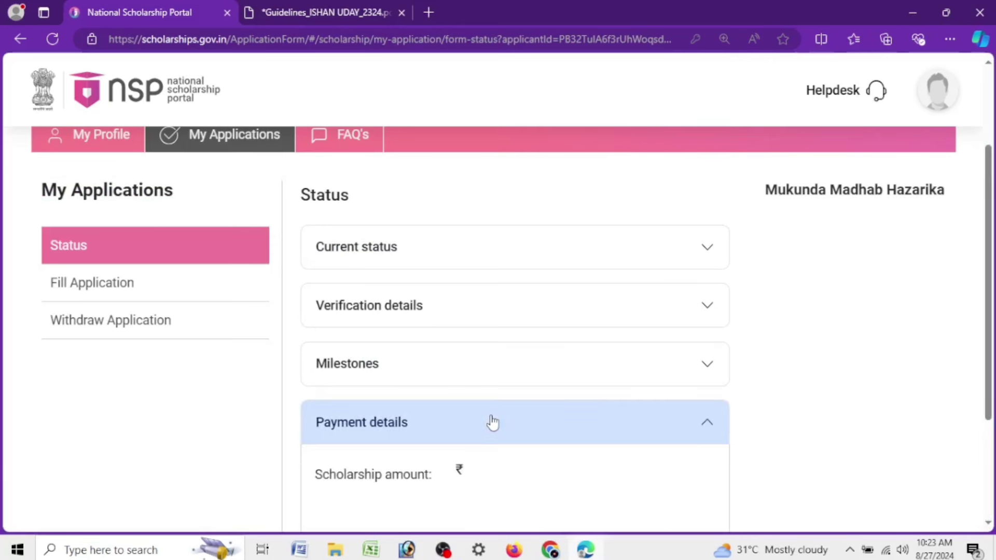
click(492, 423)
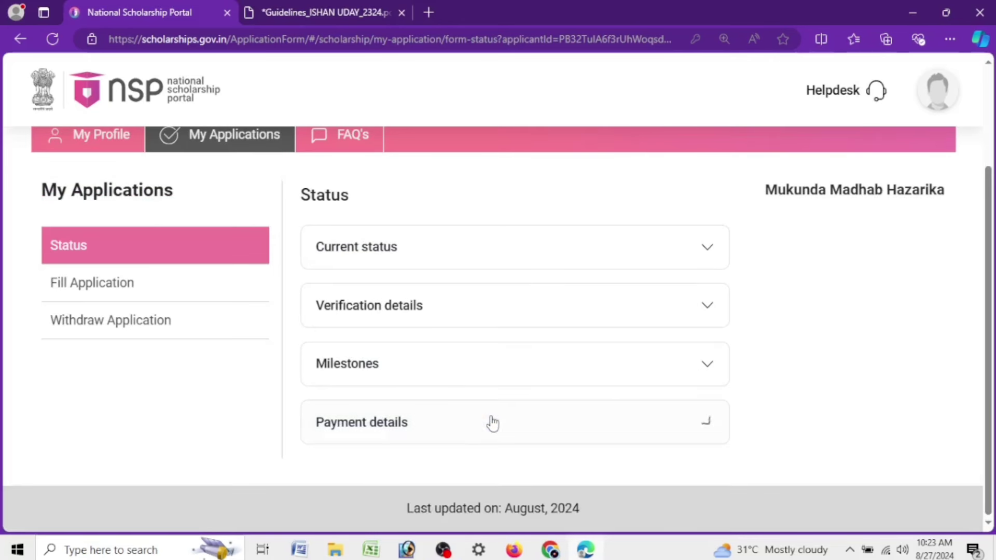
Open Fill Application, review General and Personal Information, and scroll down to Enter Details
click(91, 290)
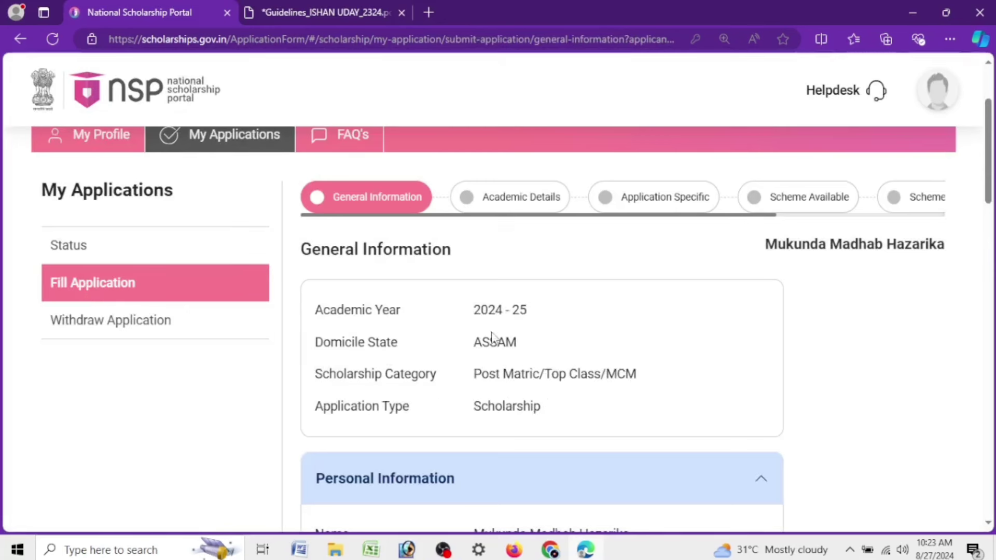
drag(320, 378, 437, 380)
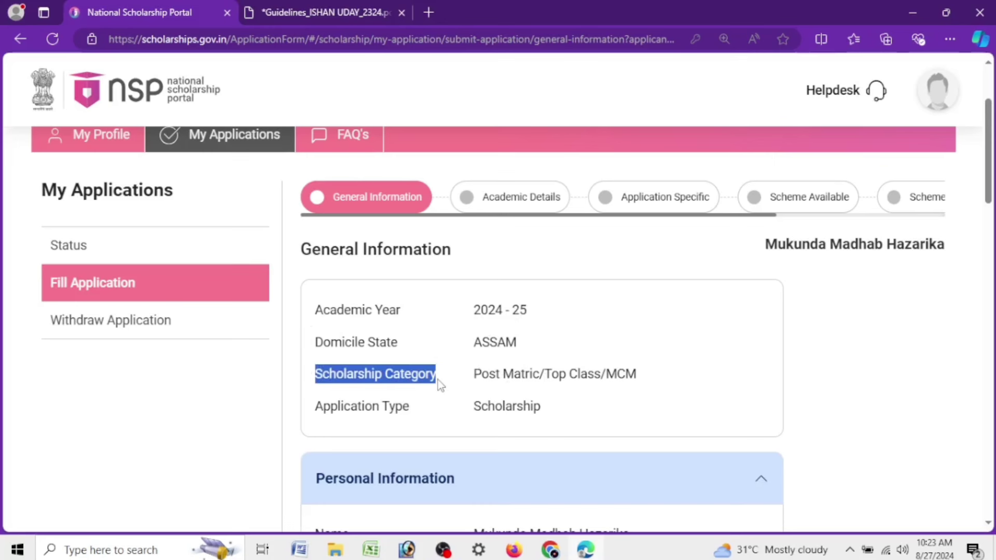
scroll(663, 400, down, 3)
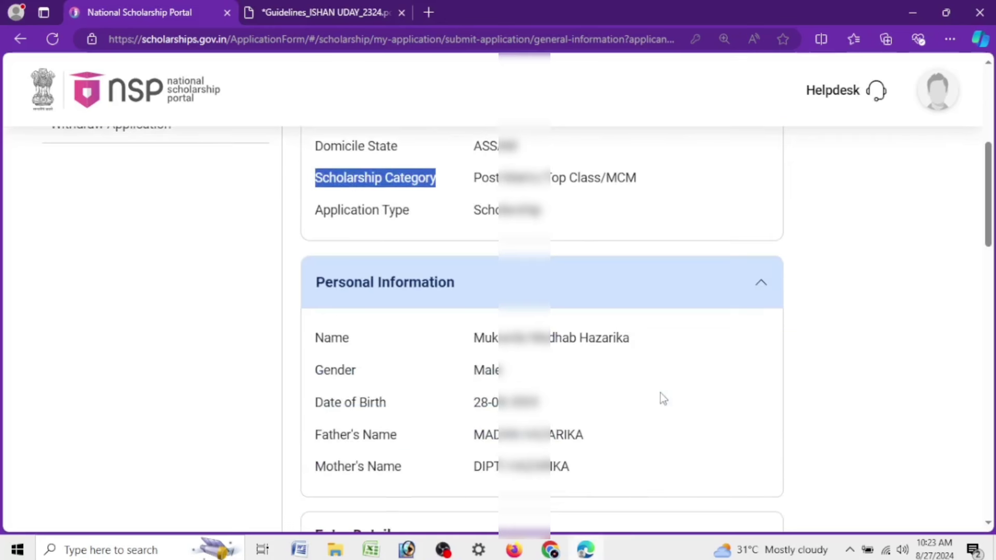
drag(307, 295, 463, 300)
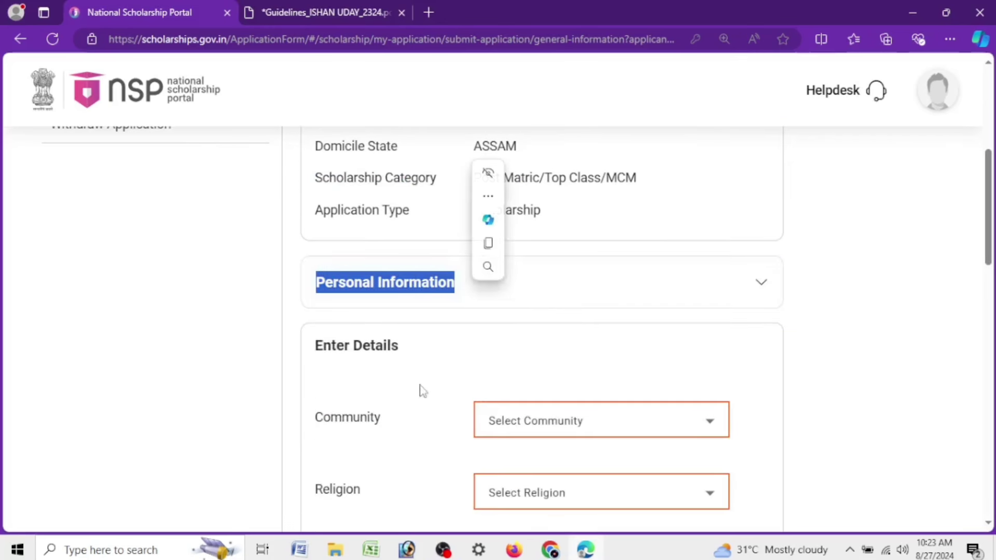
click(407, 275)
drag(475, 338, 595, 338)
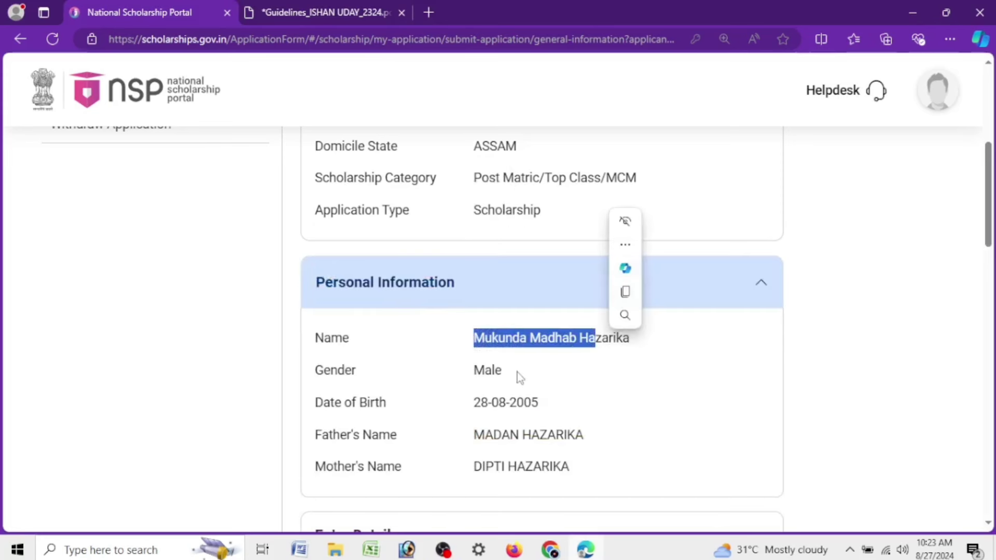
scroll(586, 336, down, 7)
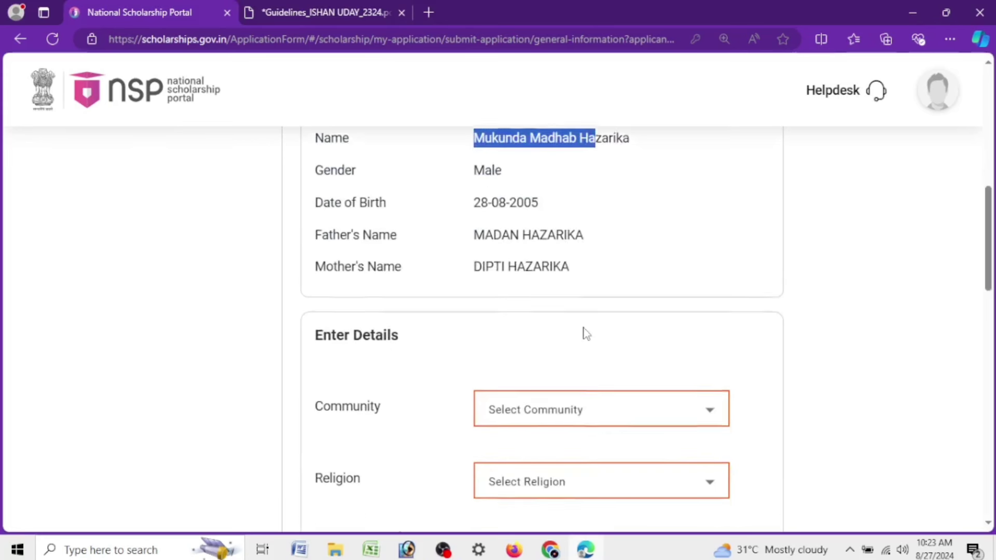
scroll(372, 221, up, 4)
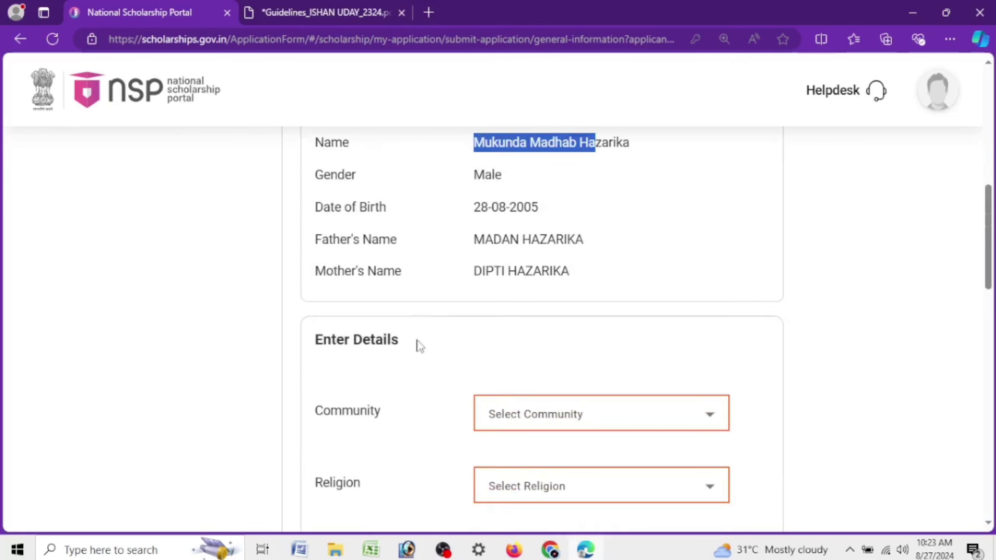
drag(983, 281, 982, 281)
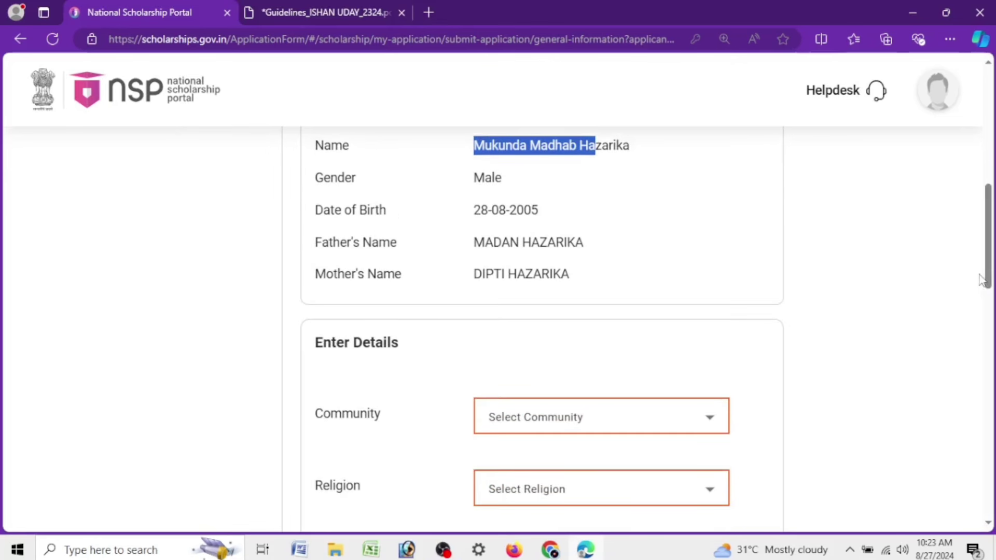
scroll(349, 161, down, 3)
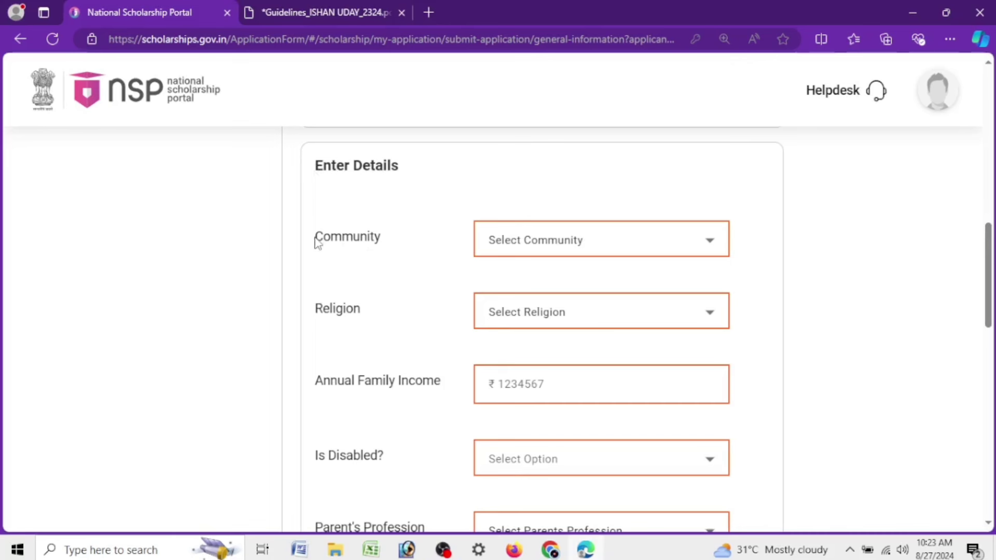
Set Community to GENERAL, Religion to Hindu, and enter annual family income 140000
drag(318, 243, 383, 238)
click(573, 249)
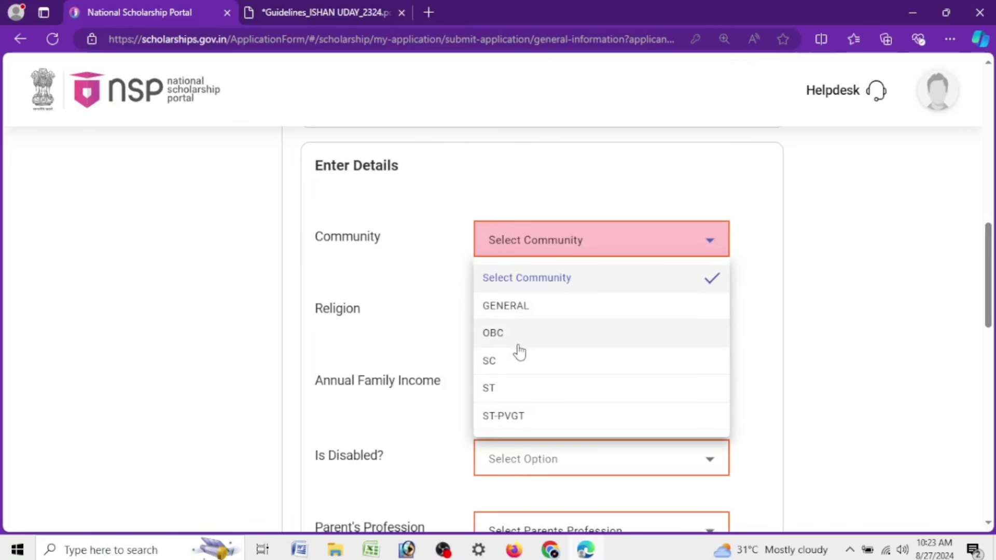
click(512, 310)
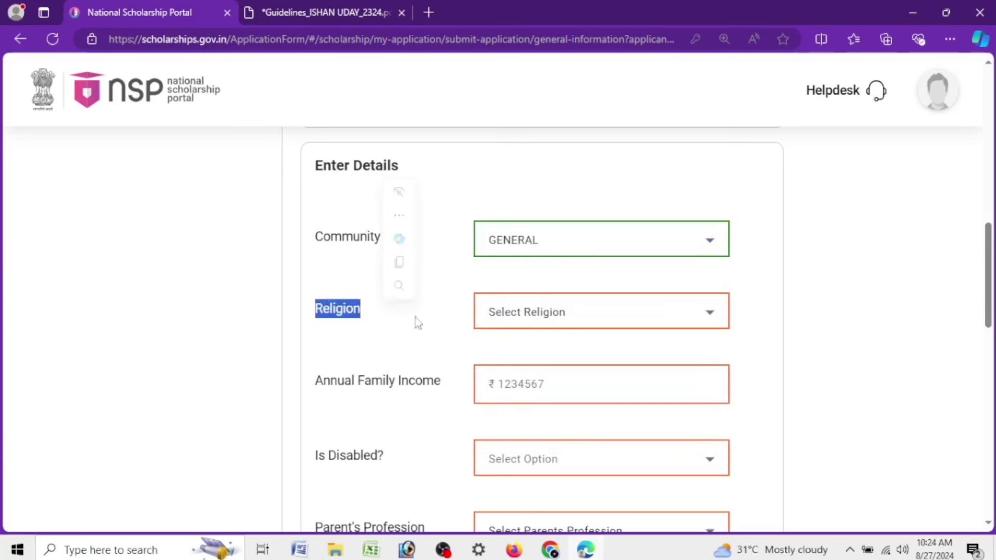
click(540, 313)
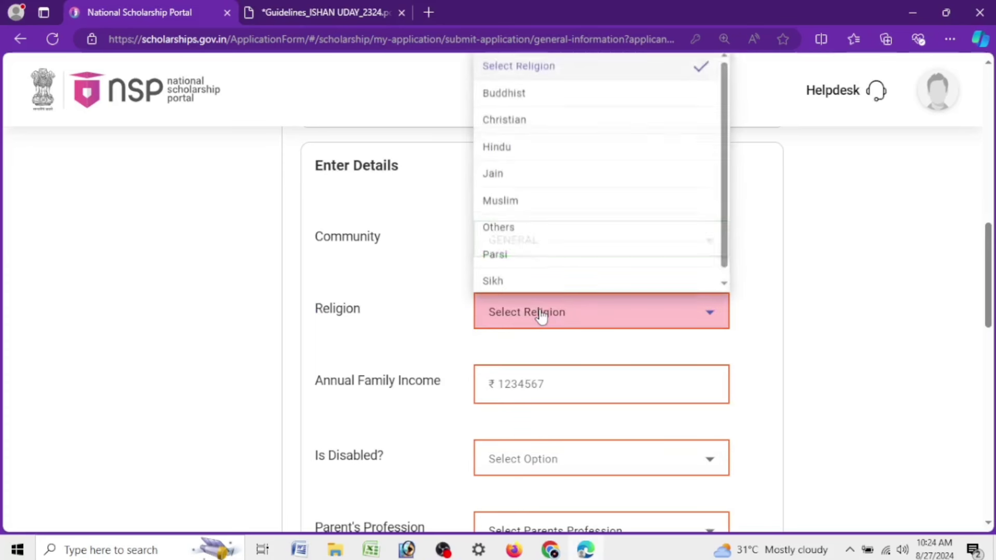
click(529, 152)
drag(319, 390, 447, 397)
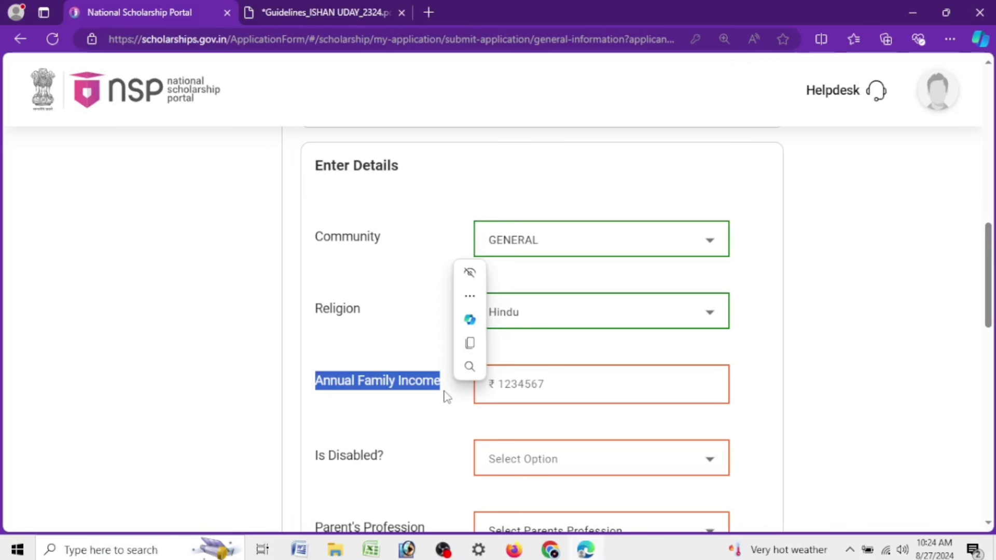
click(539, 397)
text(140000)
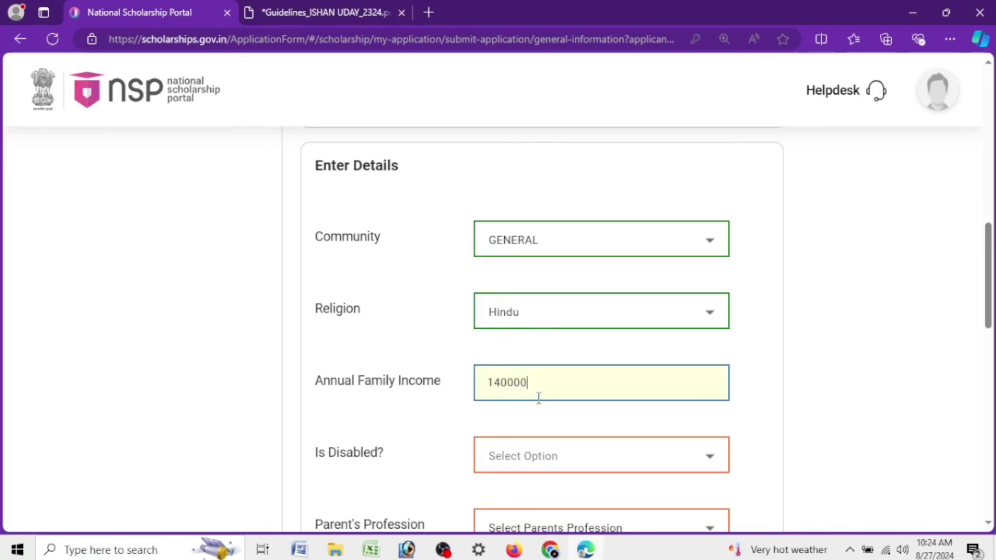
Set Is Disabled? to No and Parent's Profession to Others
click(537, 460)
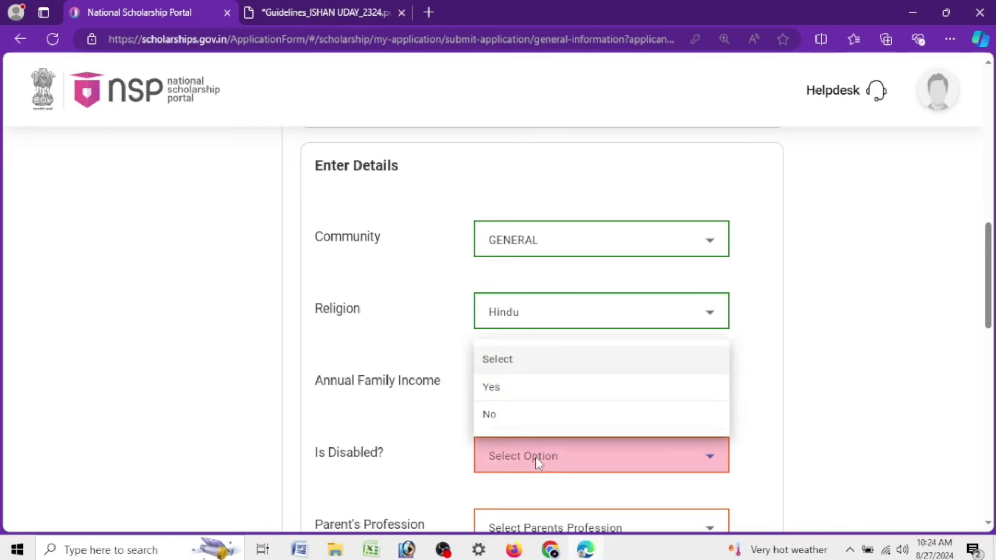
click(521, 392)
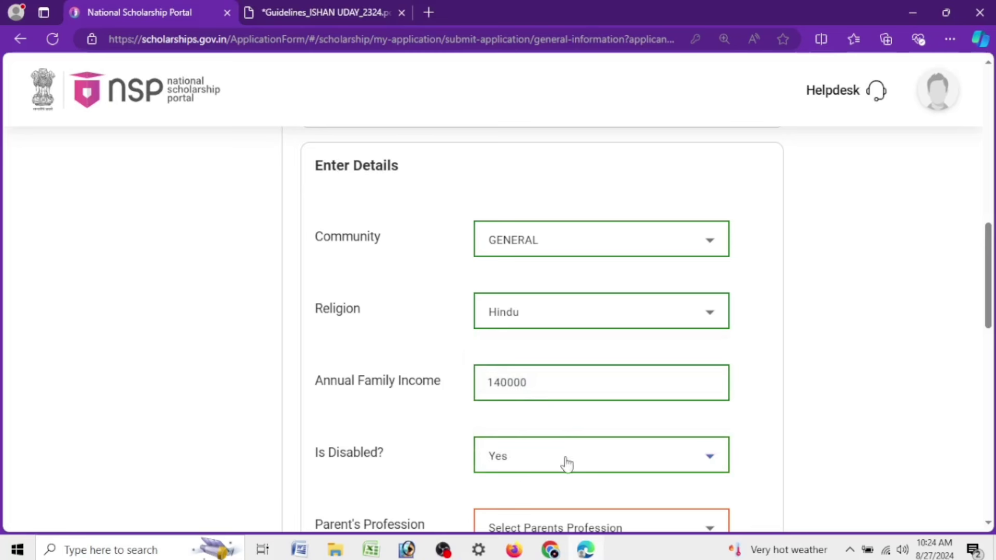
click(565, 462)
click(511, 424)
scroll(511, 421, down, 3)
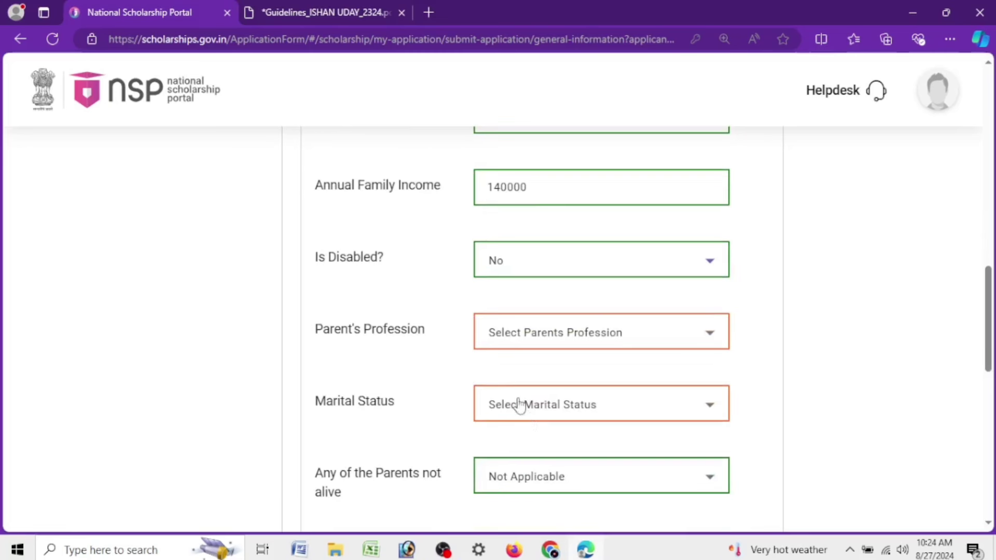
drag(326, 338, 422, 347)
click(540, 346)
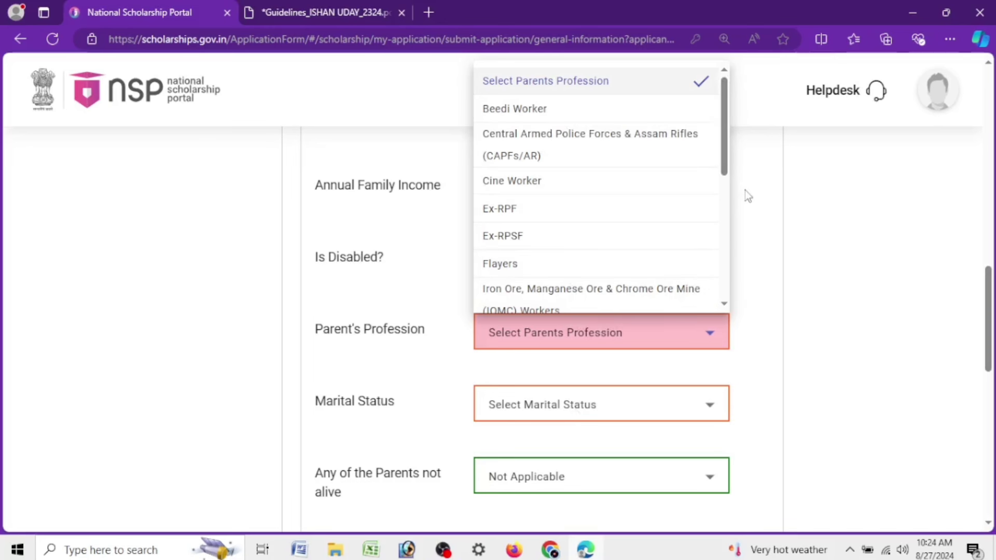
drag(725, 160, 725, 164)
scroll(725, 165, down, 4)
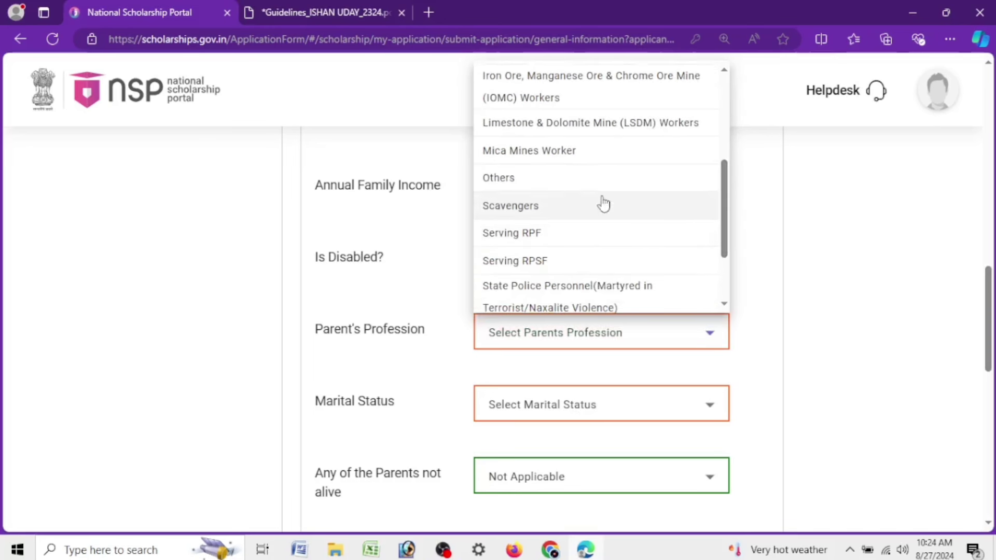
click(527, 183)
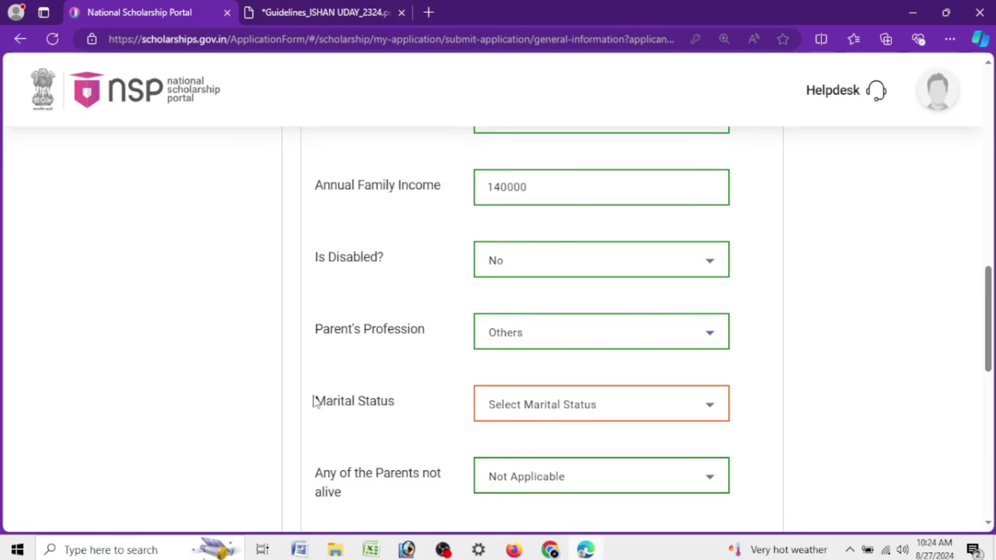
Set Marital Status to Un Married, keeping parents-not-alive at Not Applicable
click(594, 414)
click(512, 346)
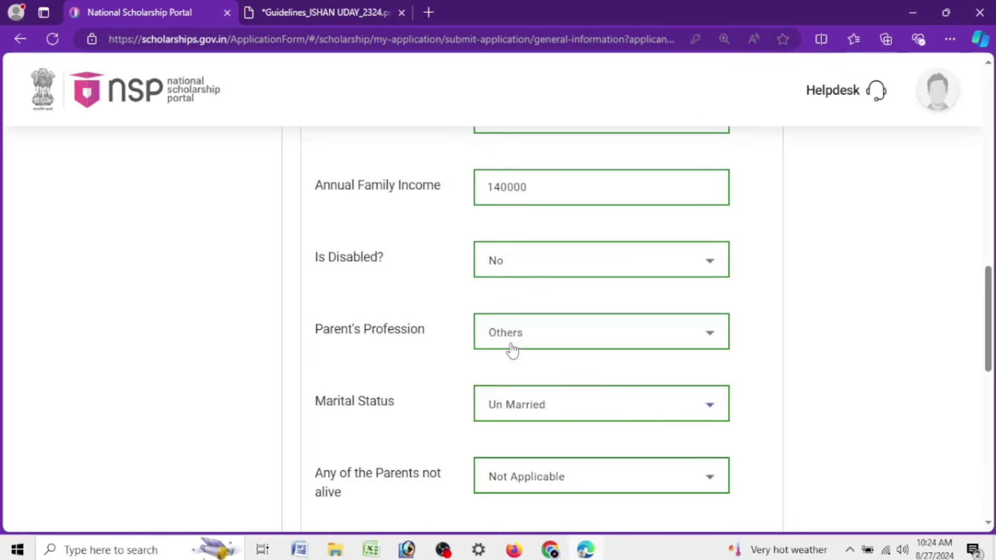
scroll(510, 350, down, 3)
click(522, 286)
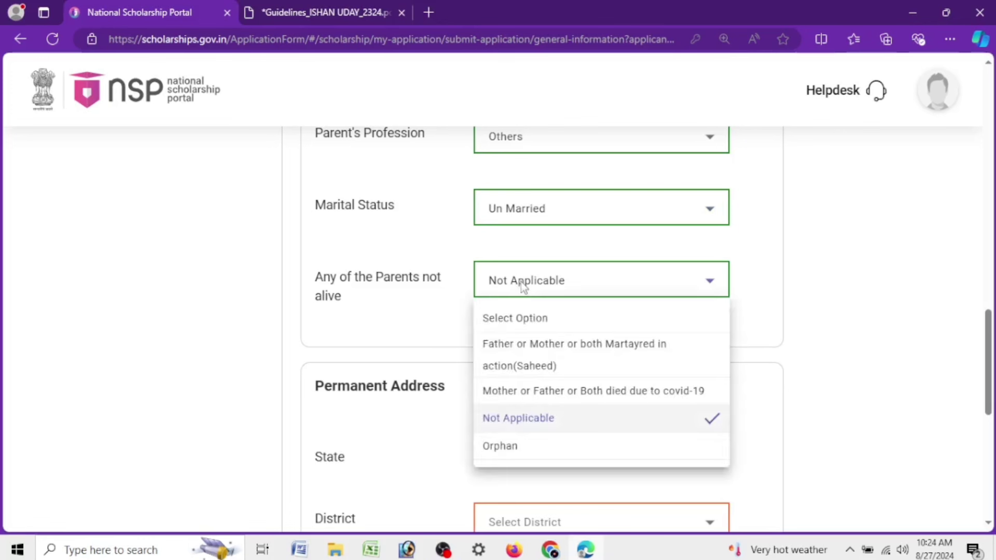
click(309, 305)
triple_click(325, 291)
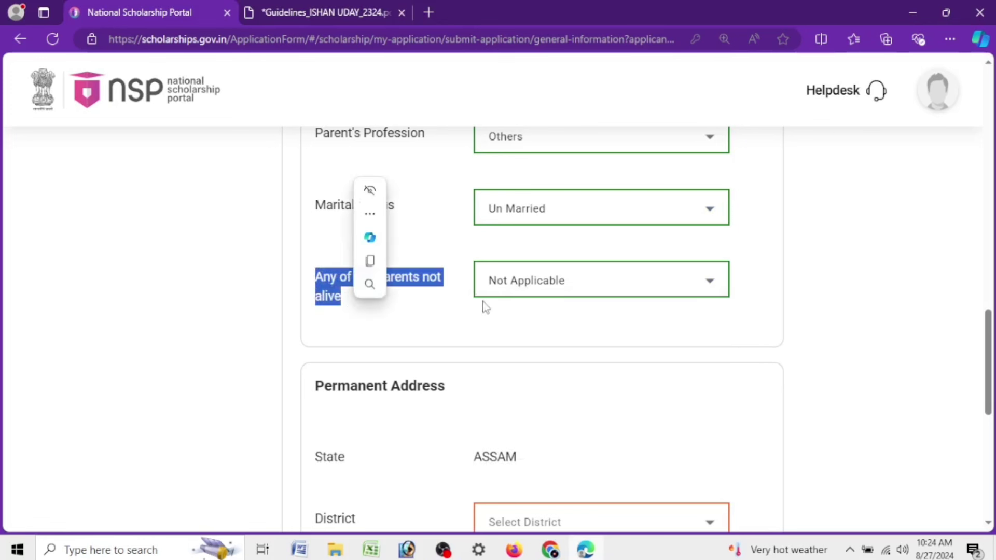
click(557, 288)
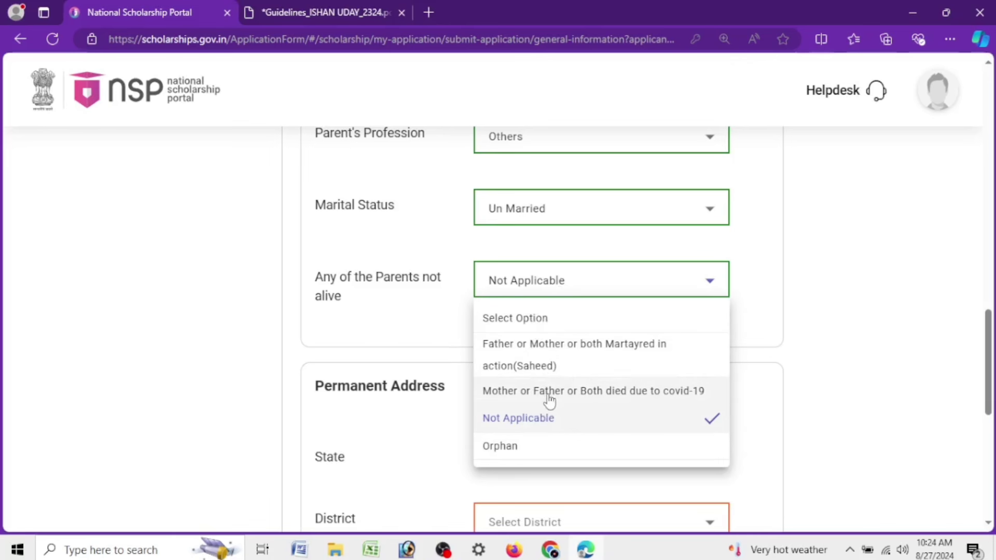
Keep Not Applicable for parents not alive and move to the Permanent Address section
click(518, 421)
scroll(573, 344, down, 3)
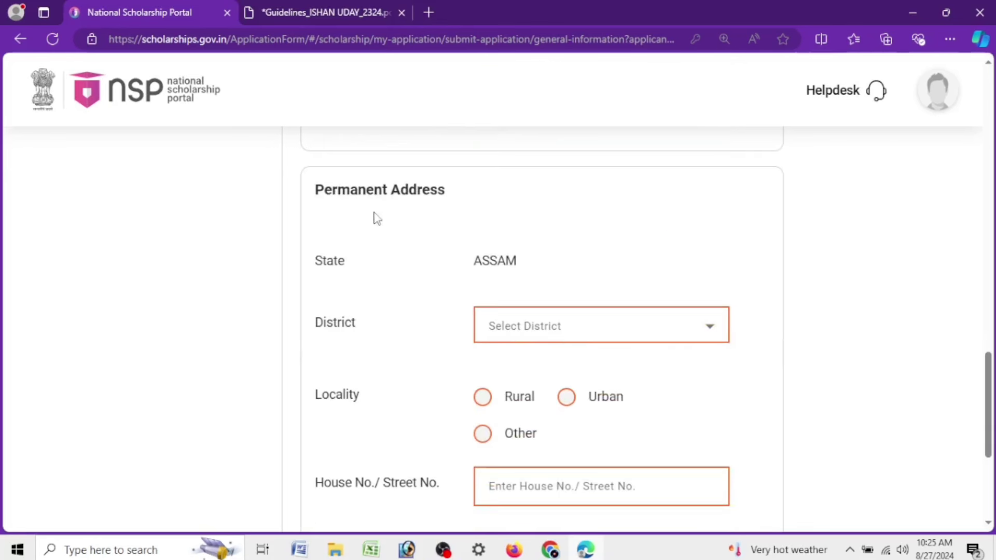
drag(317, 204, 470, 199)
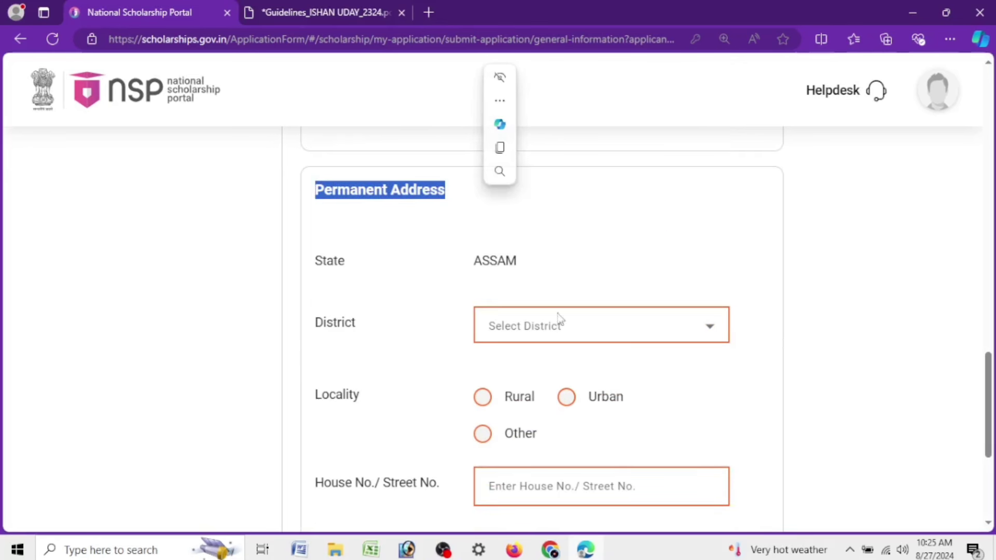
drag(470, 275, 531, 276)
scroll(419, 309, down, 1)
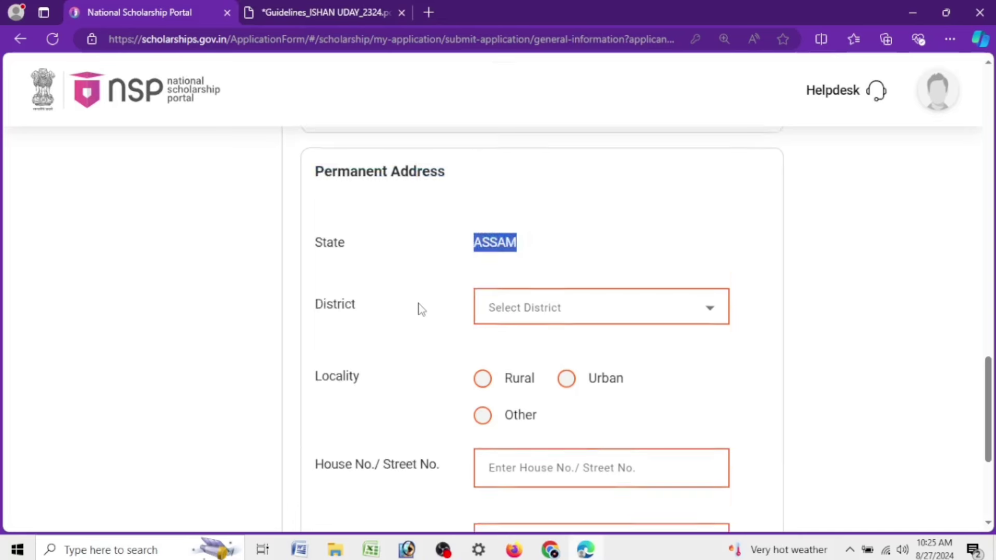
scroll(418, 309, up, 1)
Set District to JORHAT, locality to Rural, and Sub District to Teok
click(544, 332)
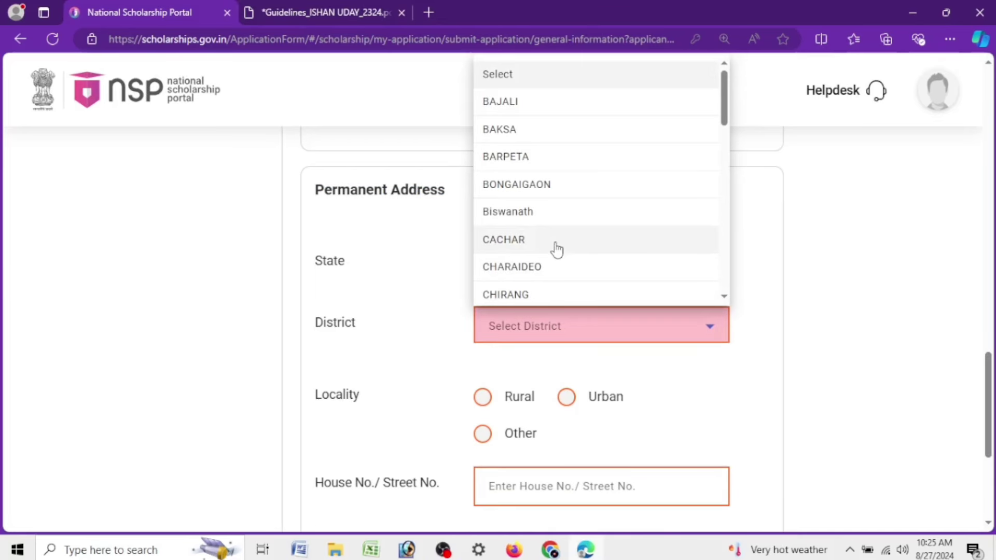
scroll(555, 250, down, 5)
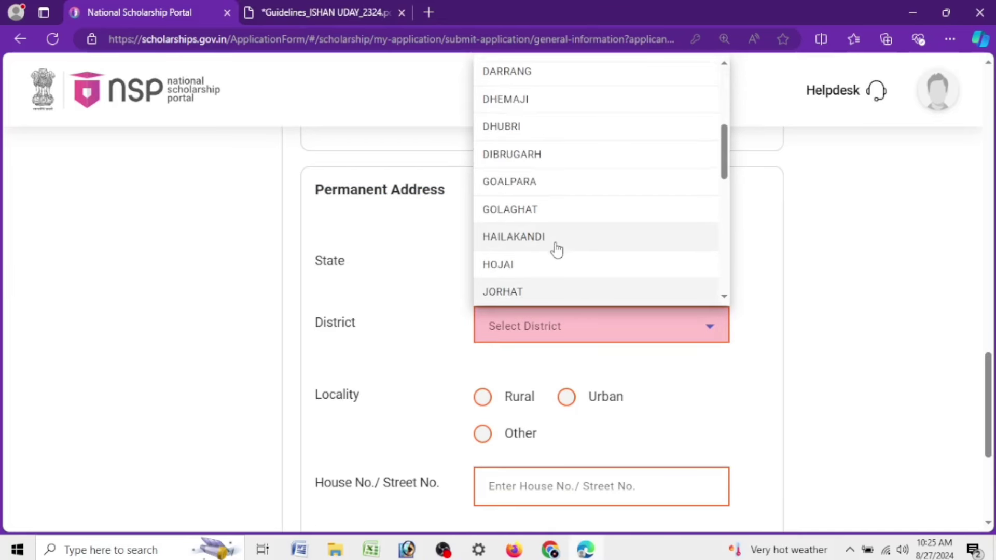
click(521, 292)
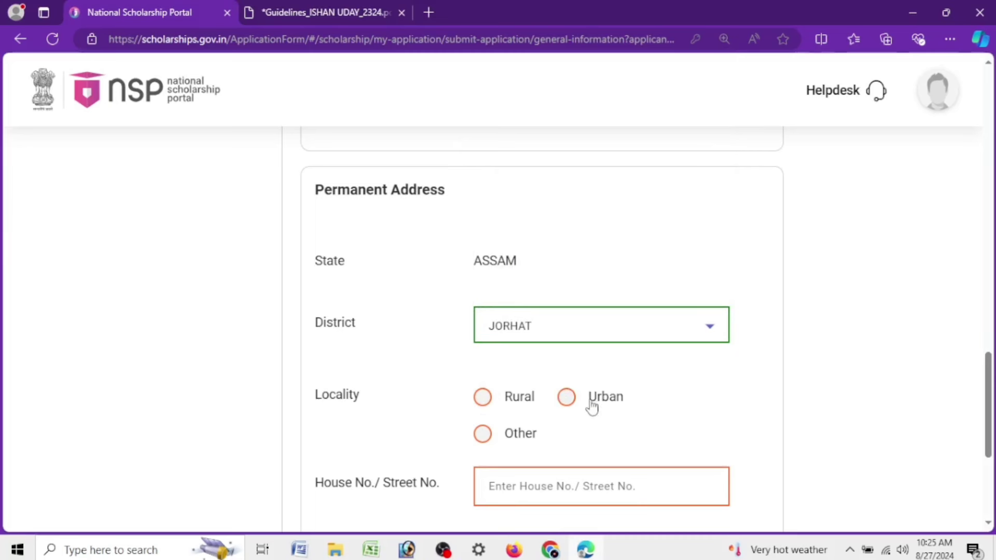
click(482, 399)
scroll(469, 367, down, 3)
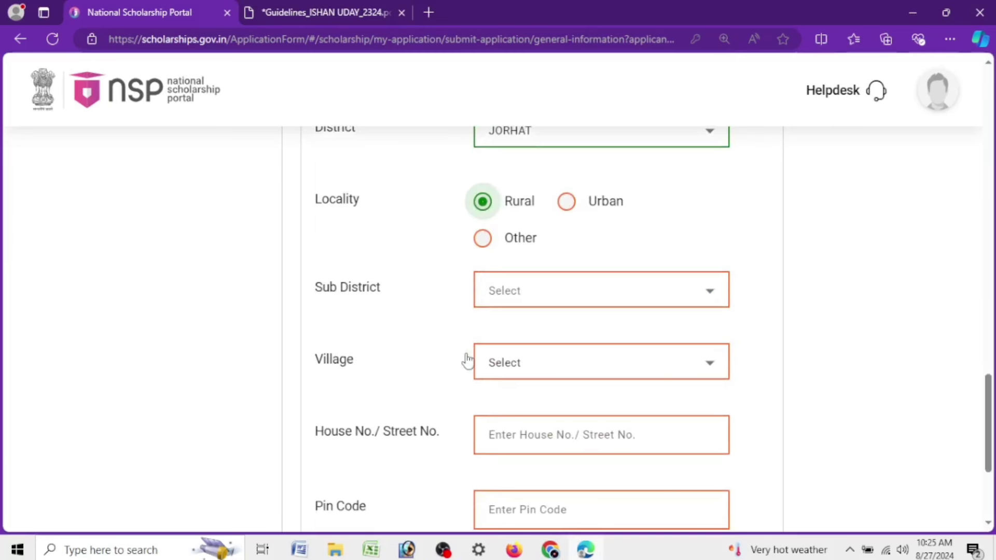
click(517, 291)
click(421, 289)
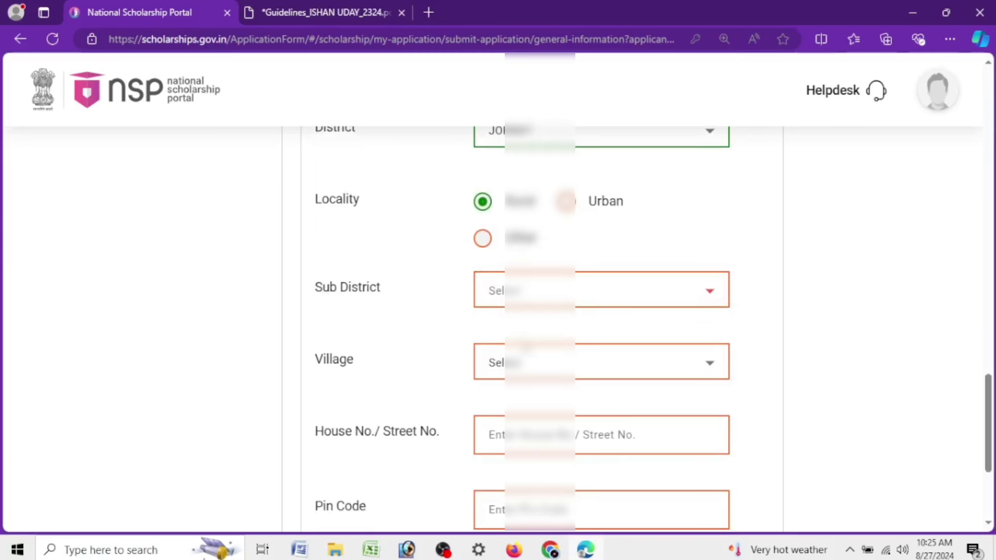
click(516, 291)
click(514, 439)
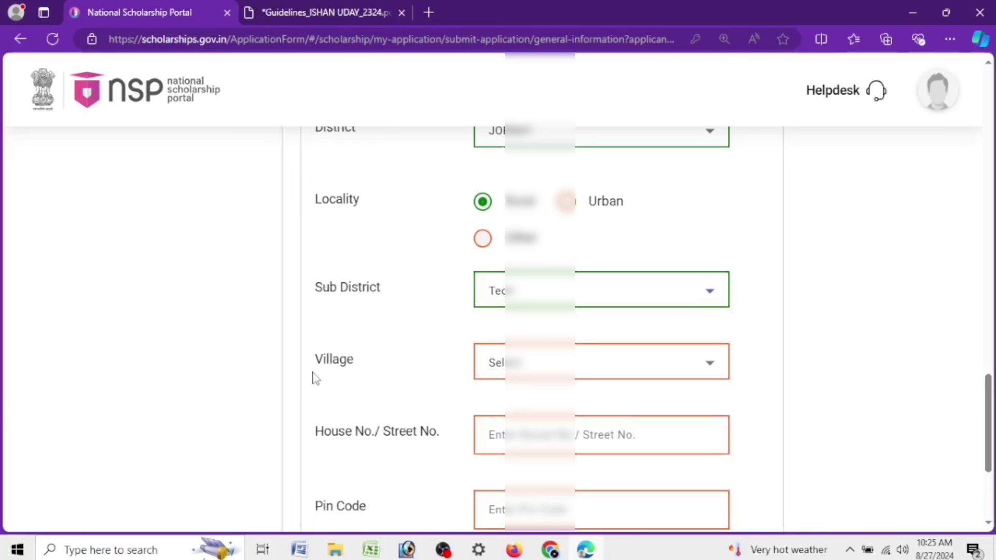
Search the village list and select the student's Gaon village
drag(314, 360, 397, 363)
click(542, 363)
click(543, 372)
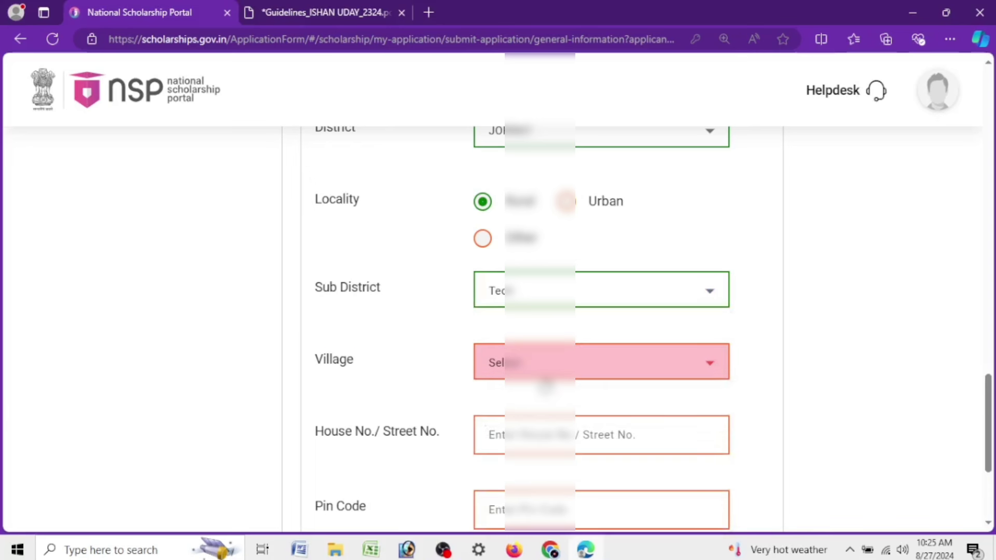
click(542, 372)
click(546, 384)
click(546, 379)
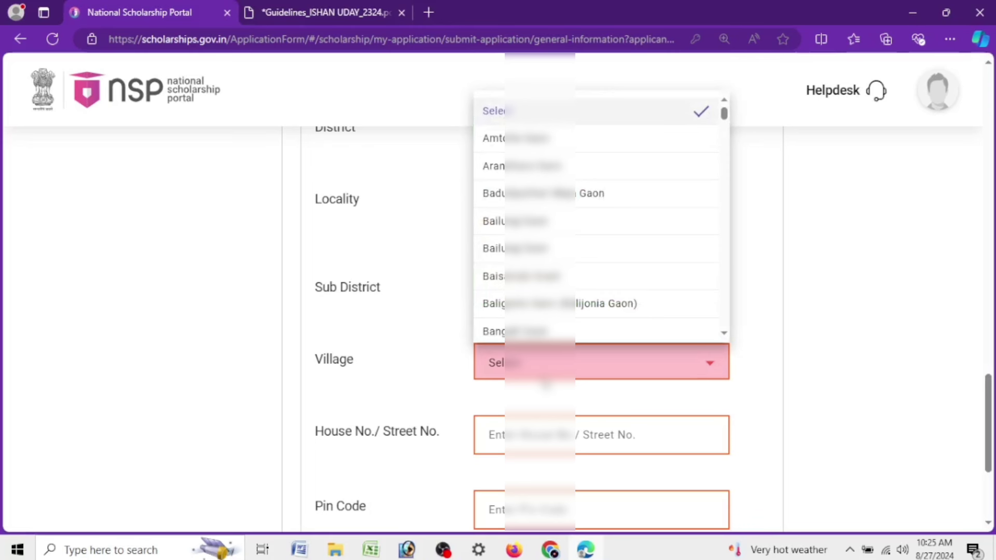
text(kam)
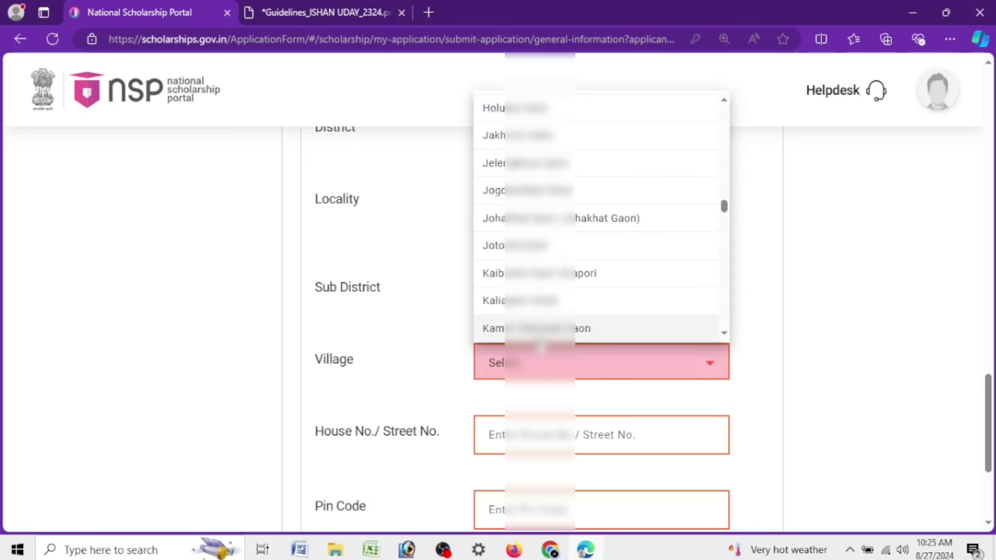
click(540, 330)
Enter the house number and pin code, adding a leading 0 to the house number
scroll(656, 319, down, 3)
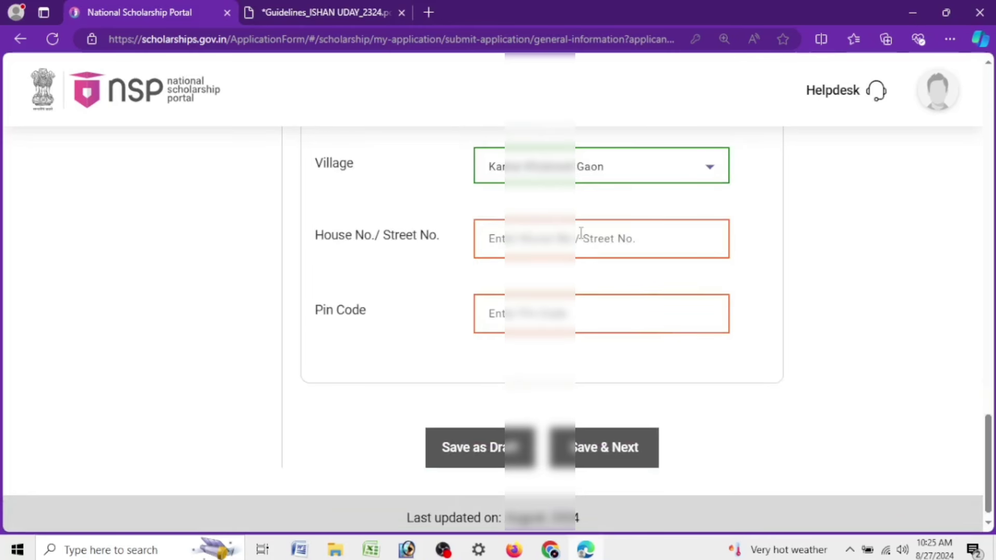
text(63)
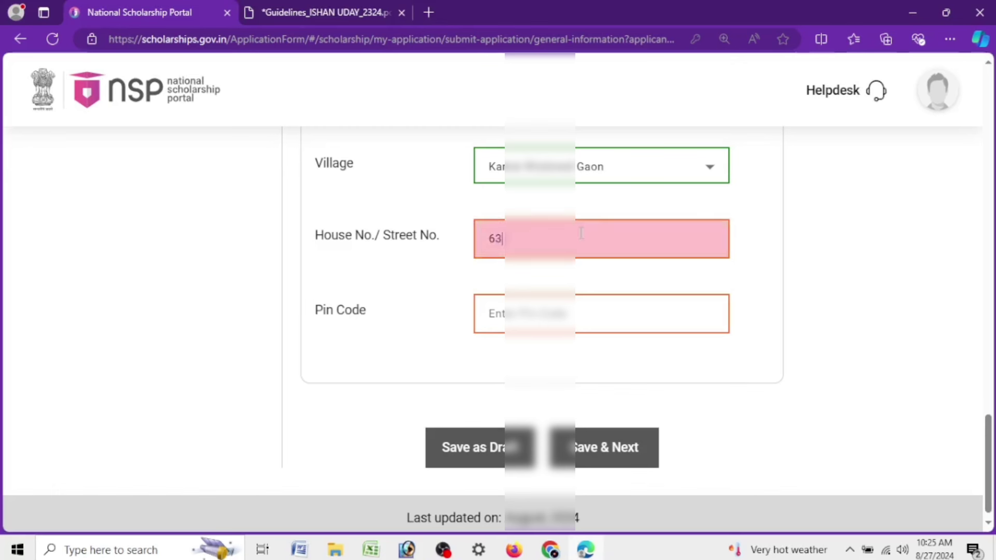
click(569, 315)
text(78)
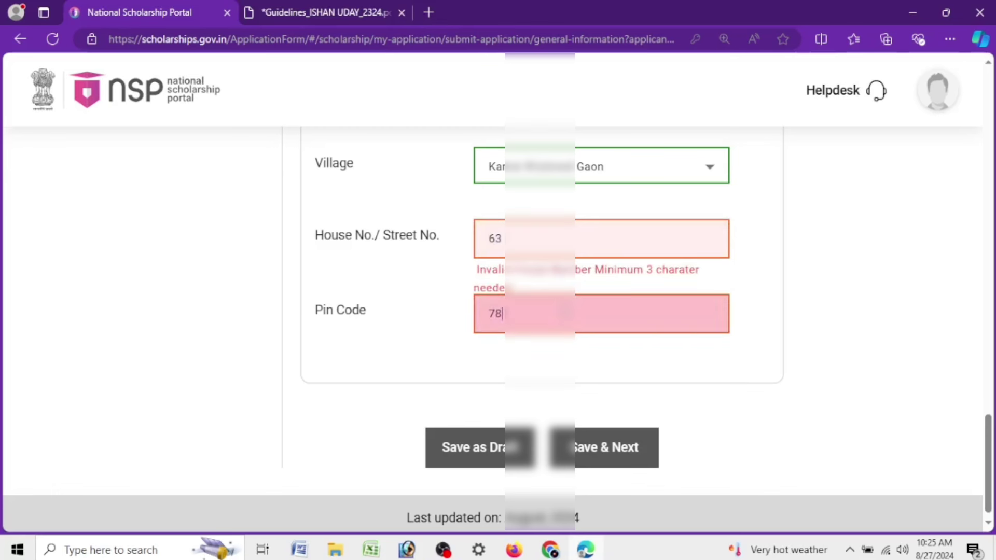
text(1)
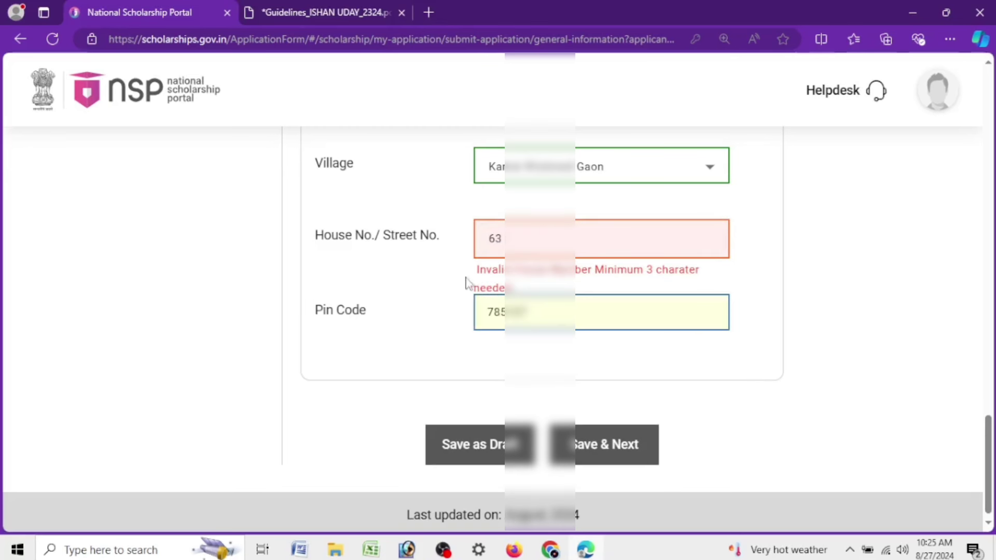
click(492, 239)
text(0)
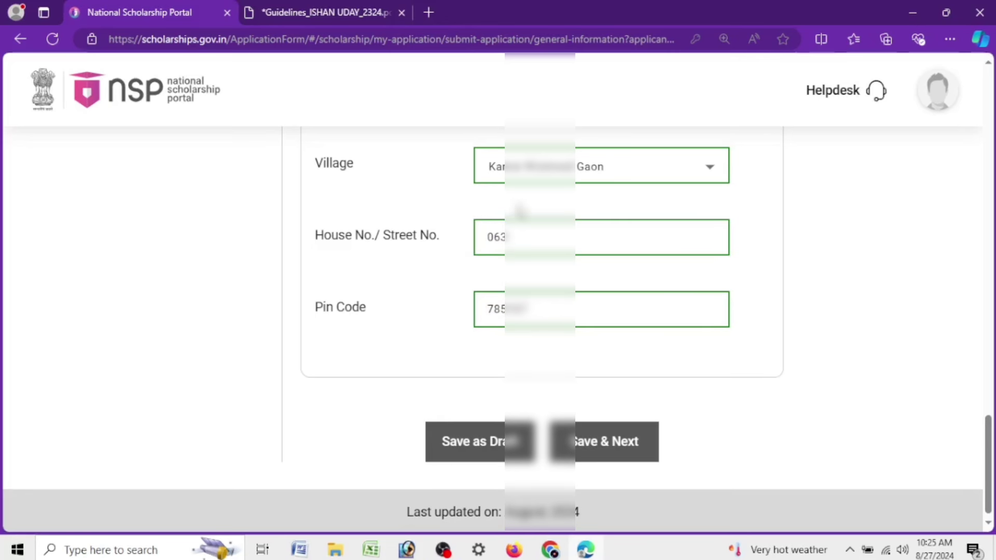
click(541, 235)
scroll(600, 446, down, 1)
Save the general information, dismiss the success message, and scroll to the Select your Institute box
click(636, 448)
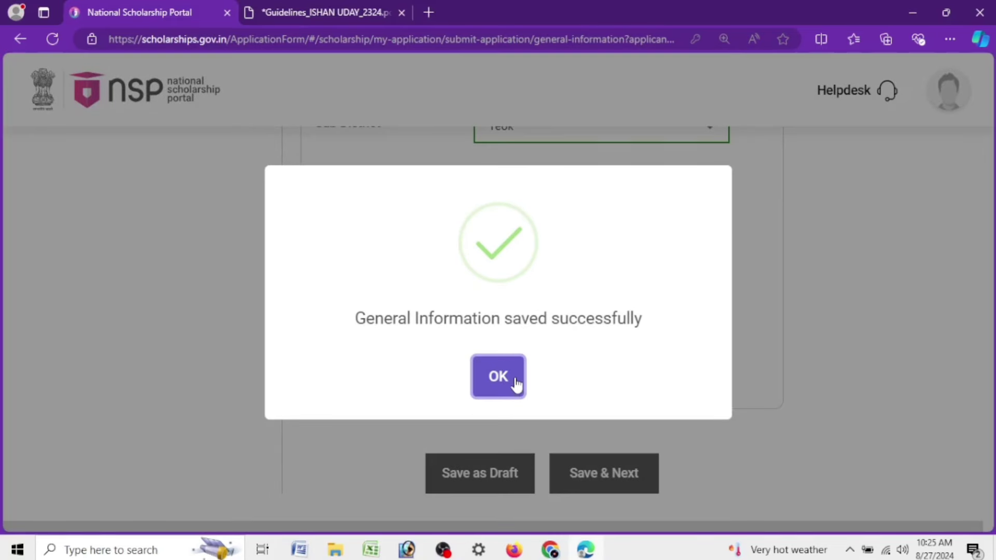
click(516, 383)
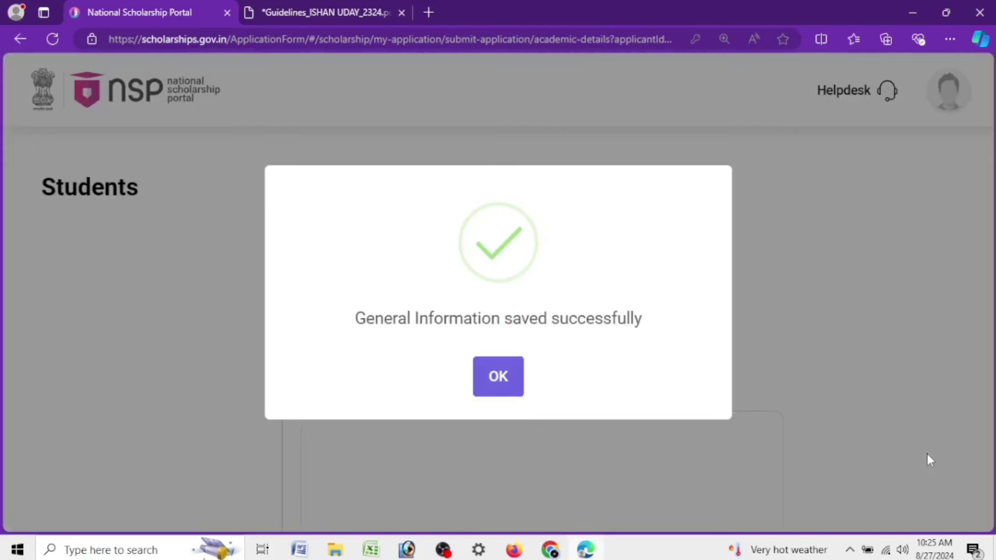
click(499, 378)
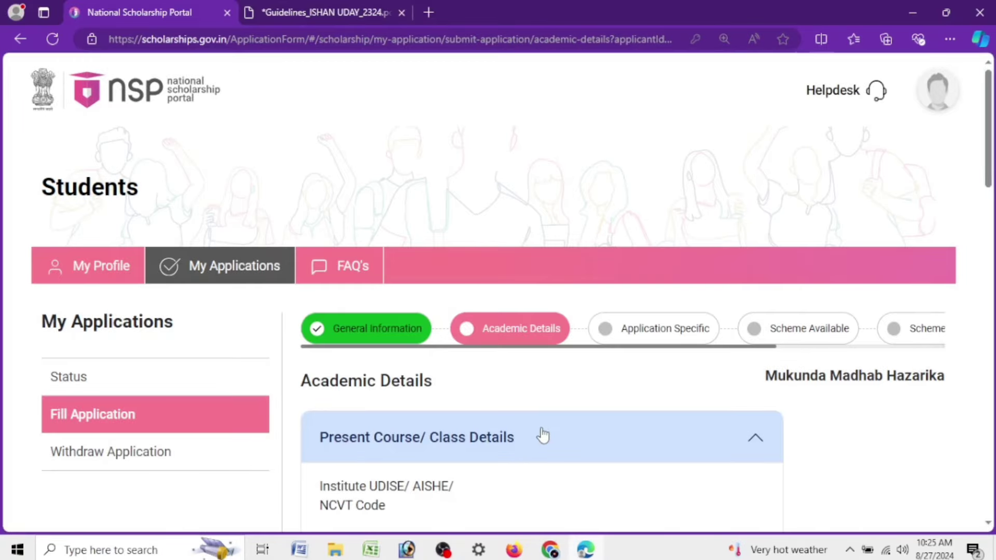
scroll(544, 436, down, 3)
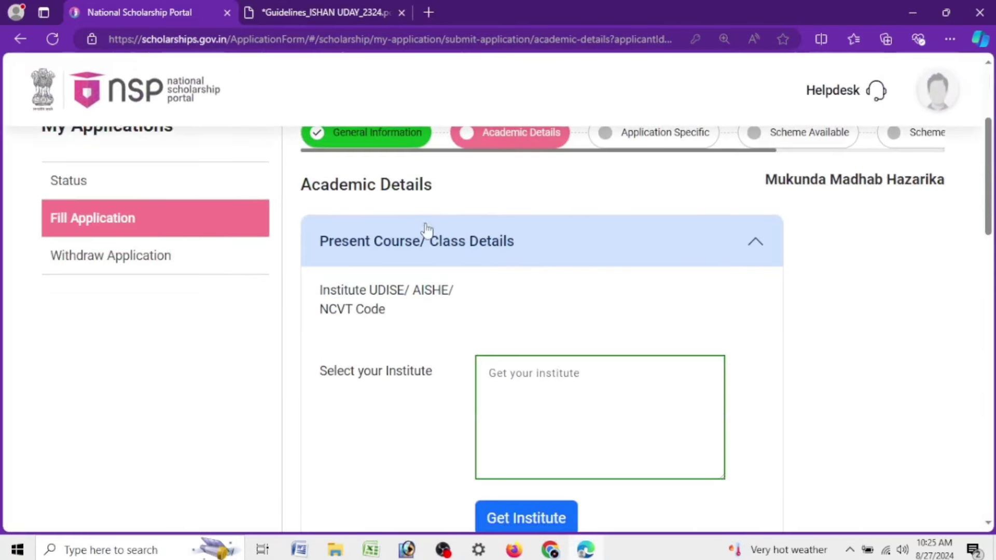
drag(297, 186, 467, 188)
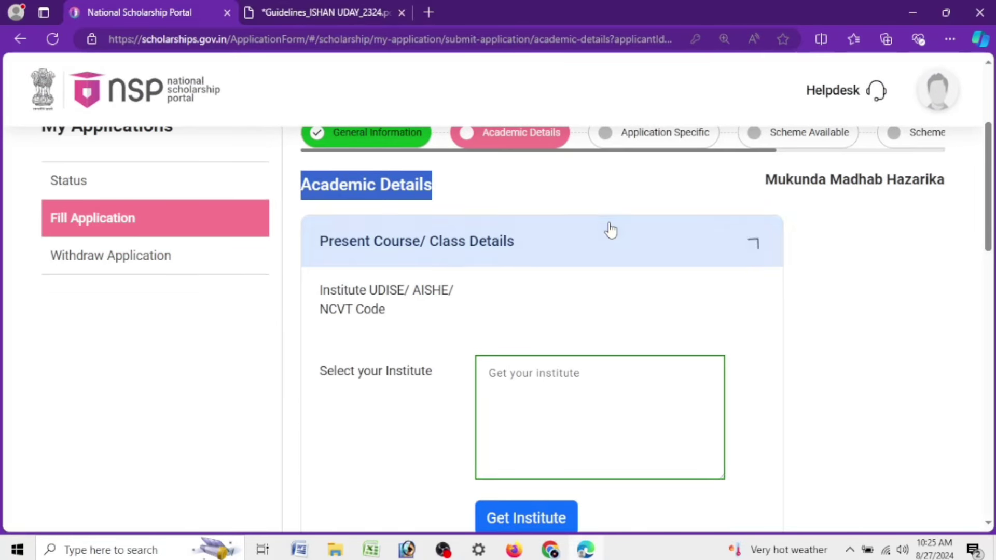
click(613, 242)
click(612, 241)
scroll(566, 265, down, 3)
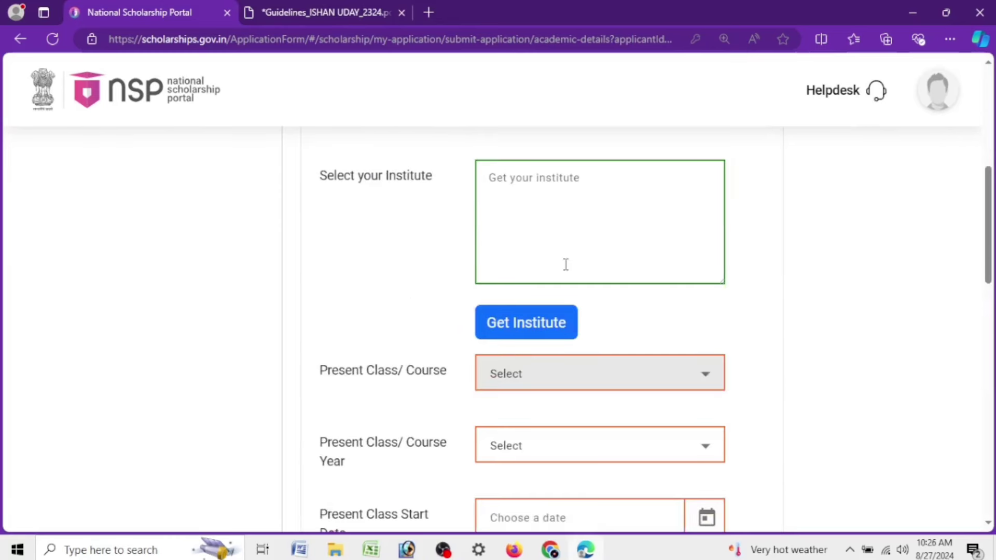
drag(314, 183, 433, 179)
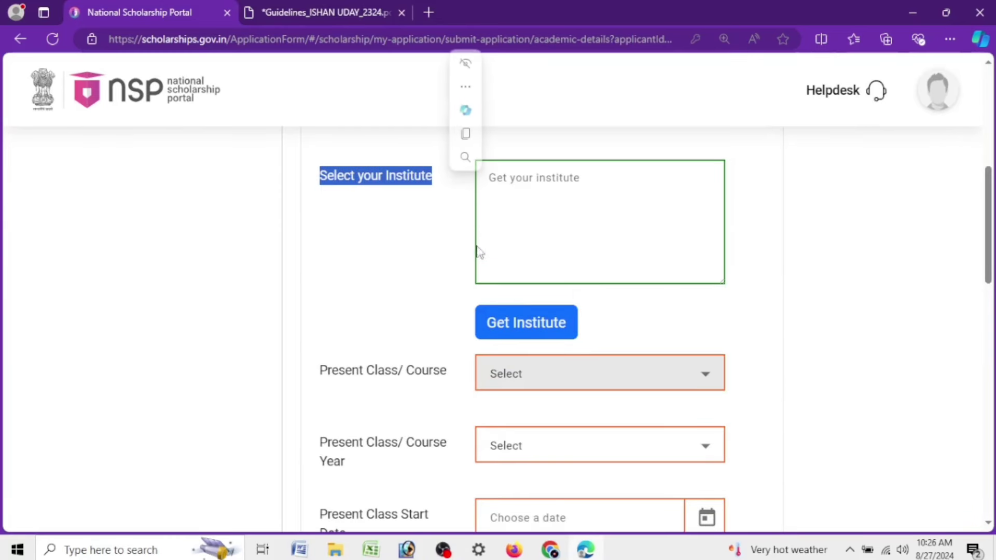
Try the institute search, close it without choosing, and check the UDISE/AISHE/NCVT code field
click(523, 330)
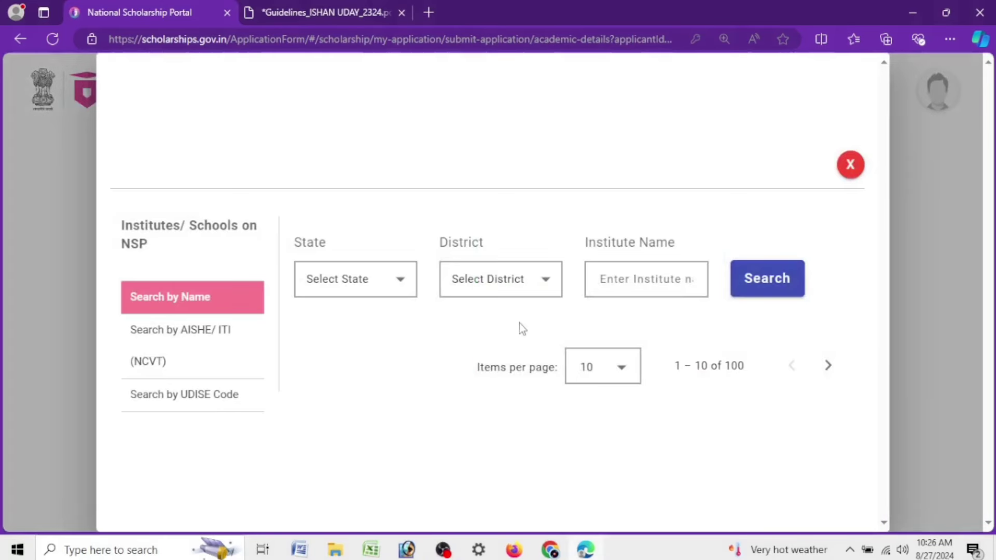
click(367, 287)
click(849, 167)
click(850, 166)
scroll(437, 291, up, 3)
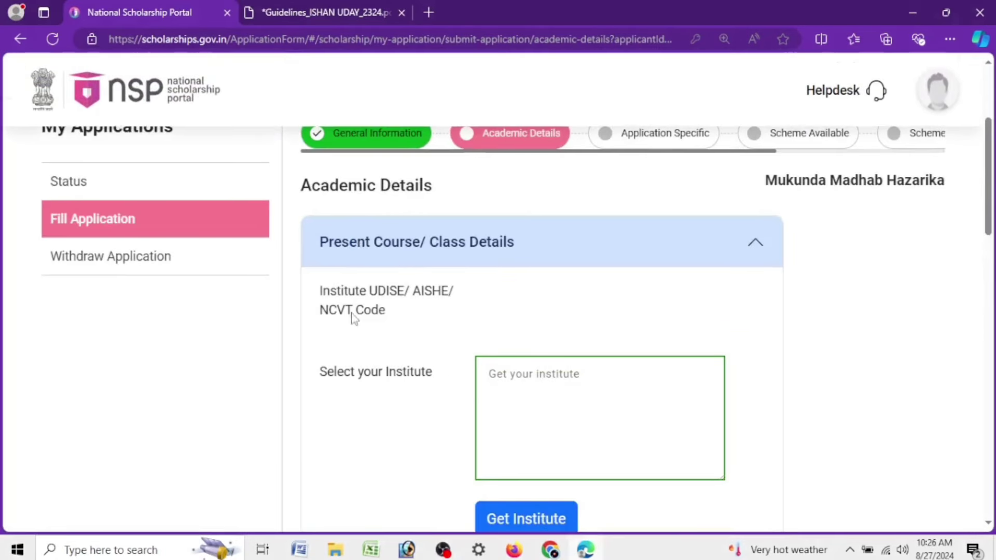
drag(312, 299, 461, 304)
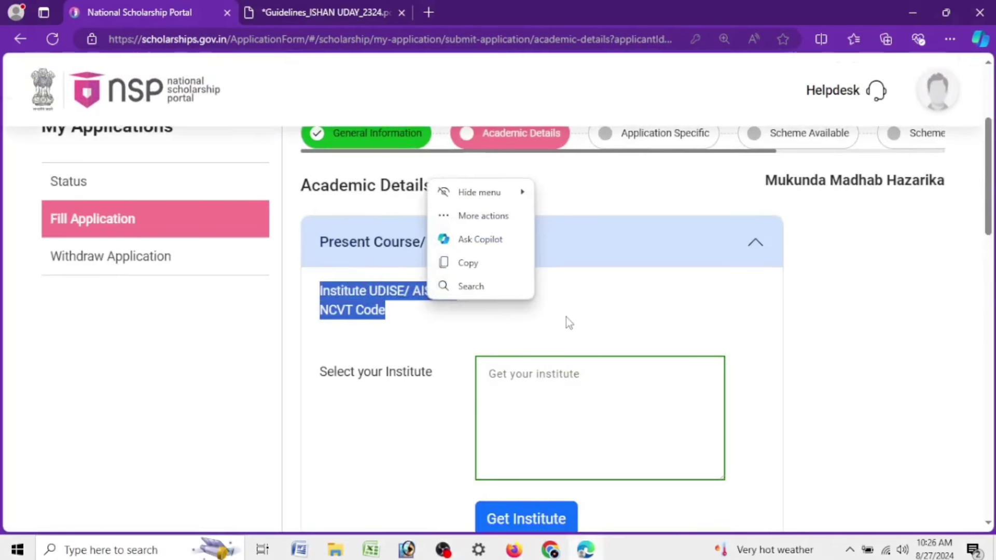
scroll(566, 317, down, 4)
In the institute search, set State to ASSAM and District to JORHAT
click(542, 207)
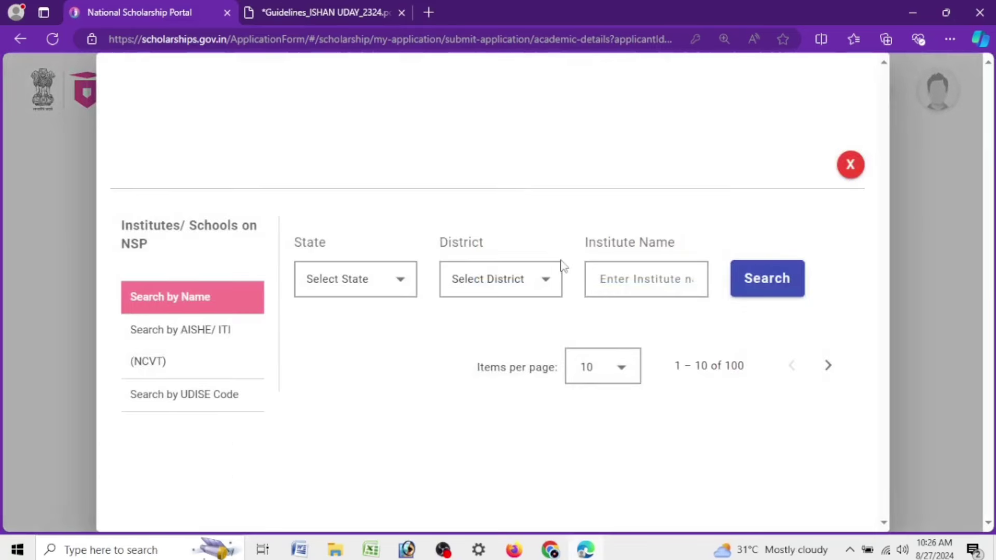
click(362, 294)
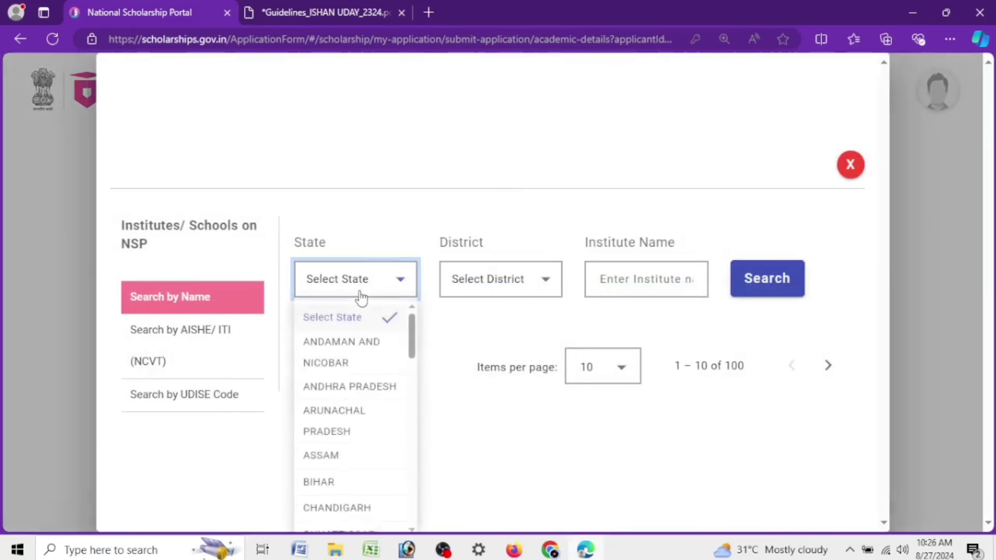
click(355, 467)
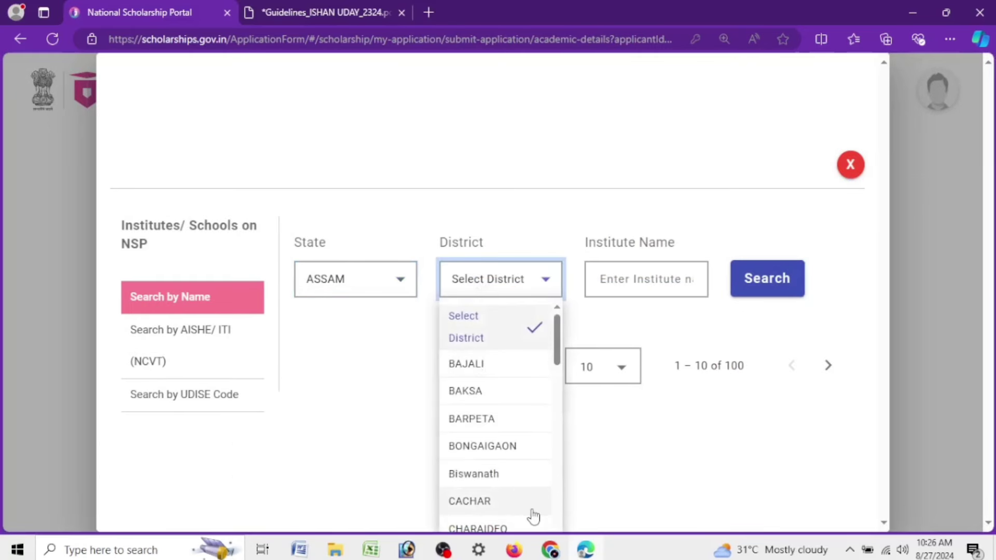
scroll(533, 516, down, 5)
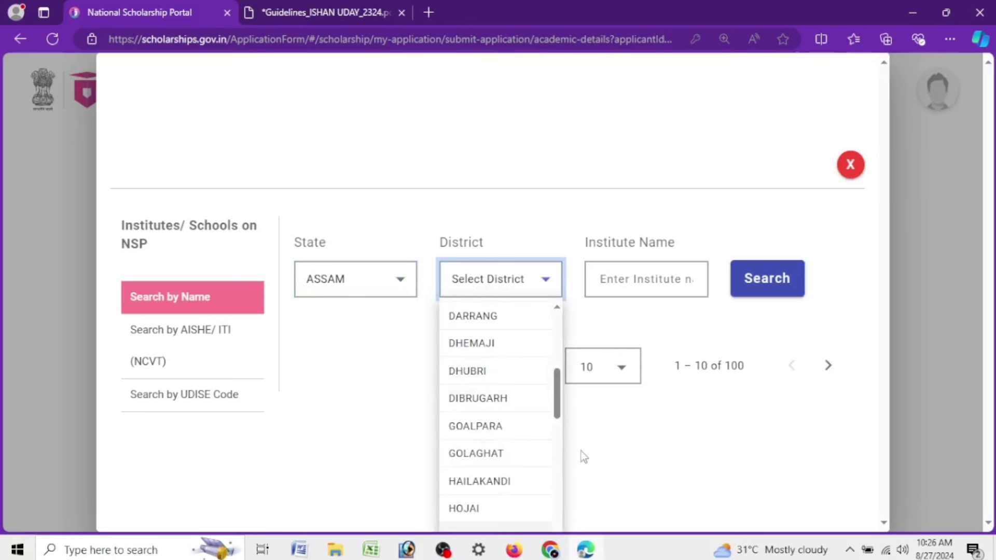
click(535, 528)
Search for 'KAKOJAN COLLEGE' and confirm KAKOJAN COLLEGE KAKOJAN as the institute
click(628, 280)
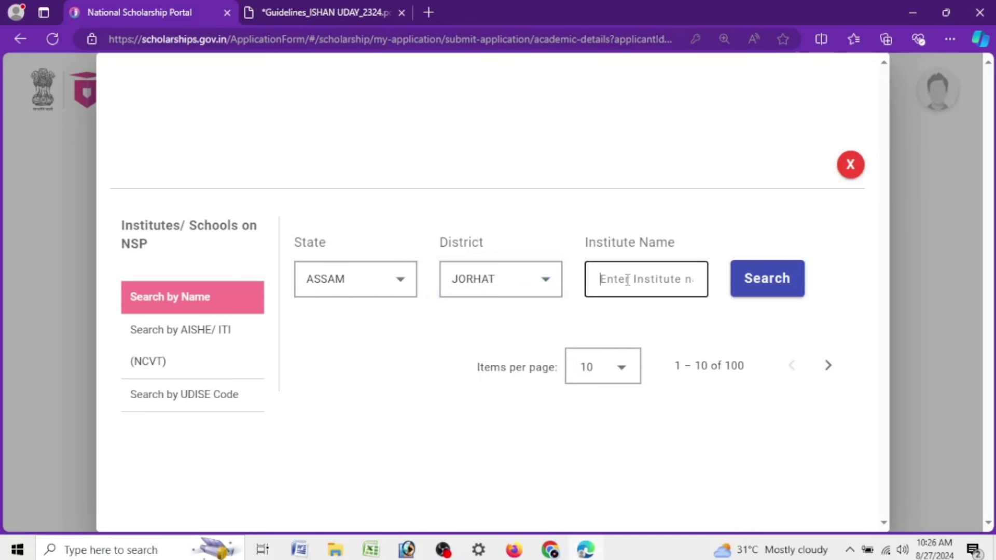
text(KAKO)
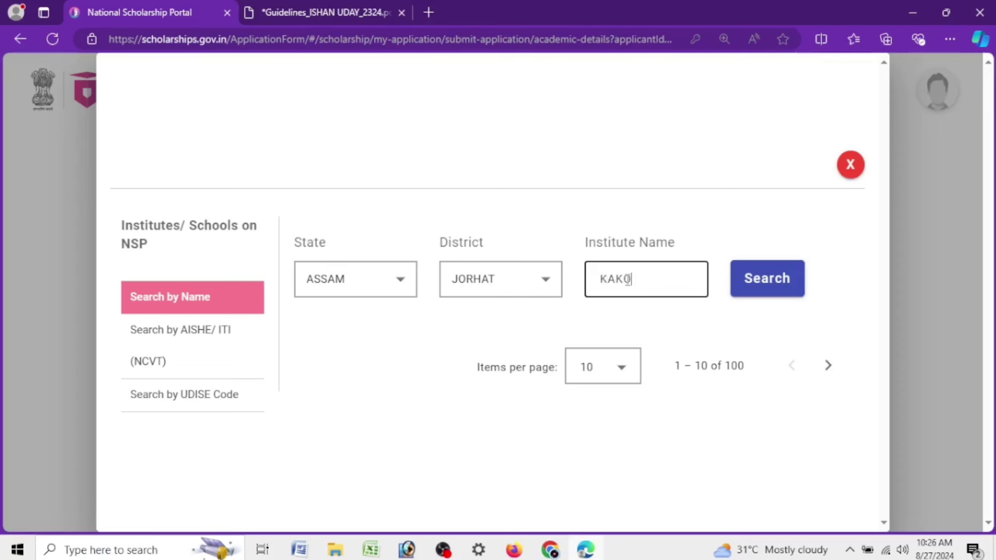
text(JAN COLLEGE)
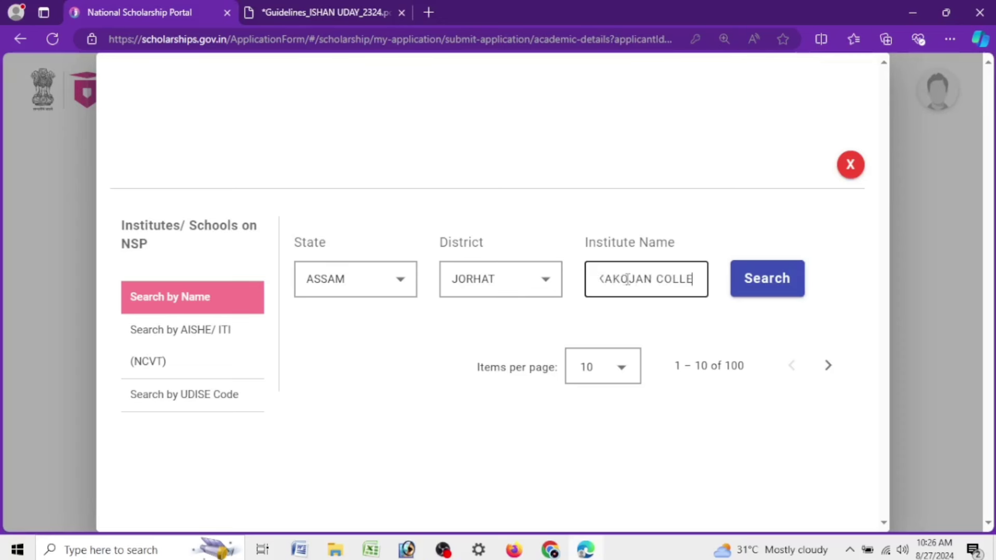
click(762, 275)
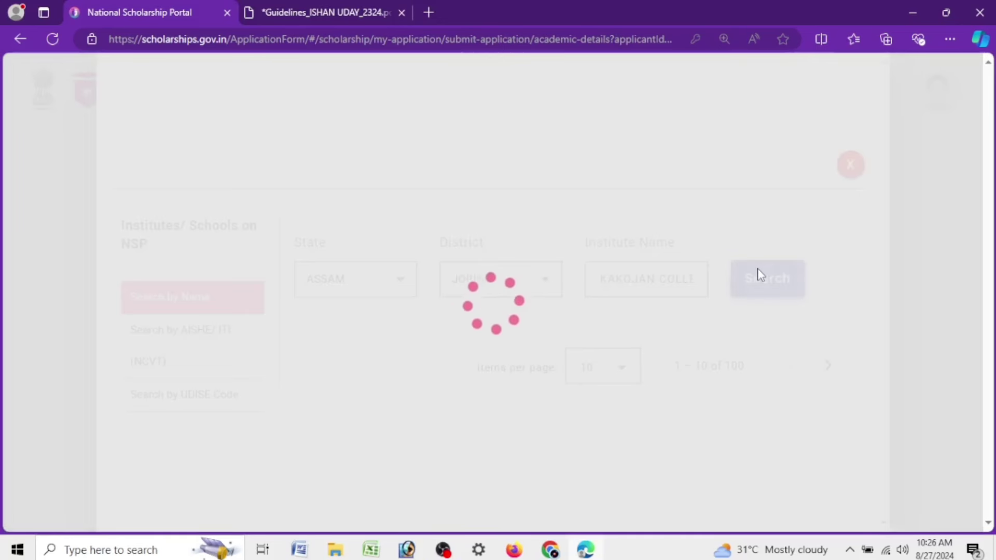
scroll(747, 343, down, 2)
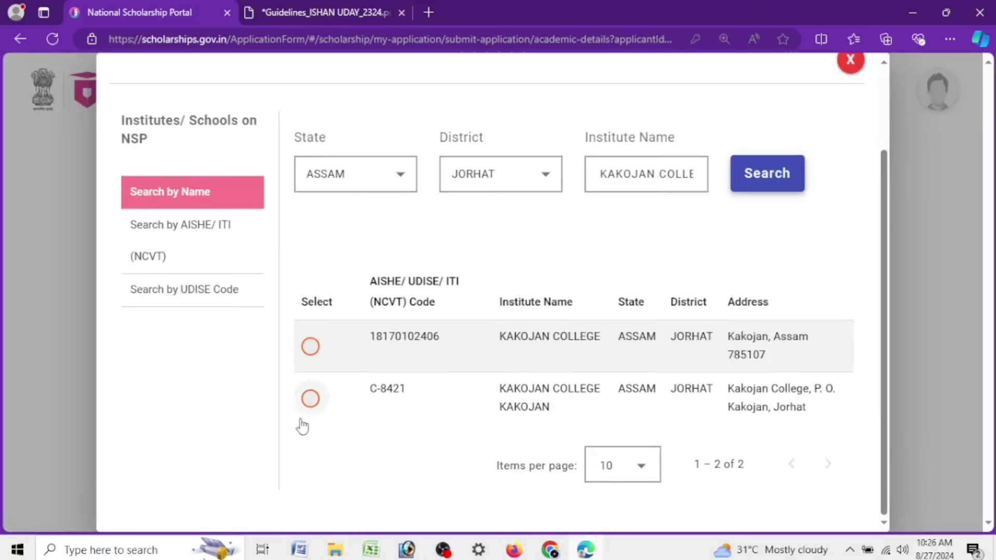
click(312, 402)
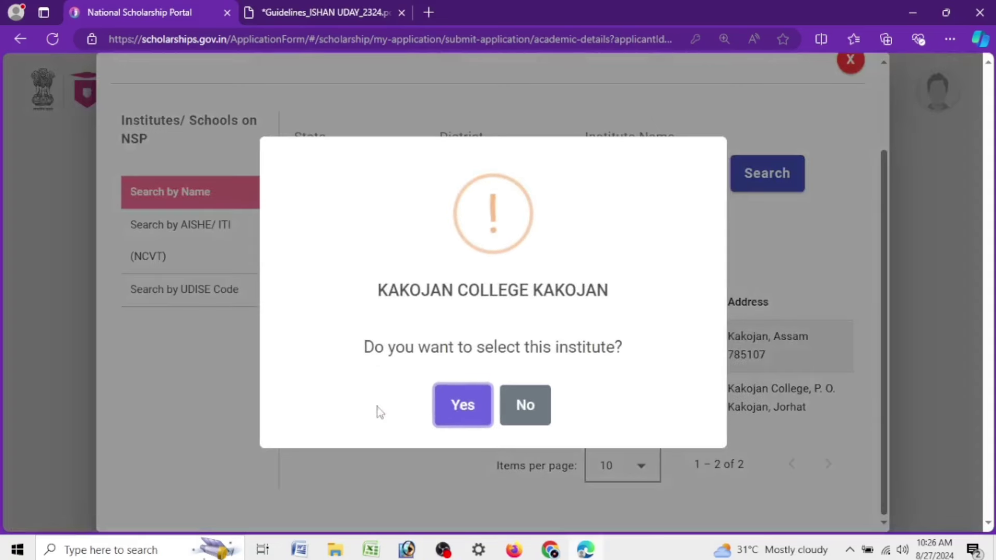
click(462, 410)
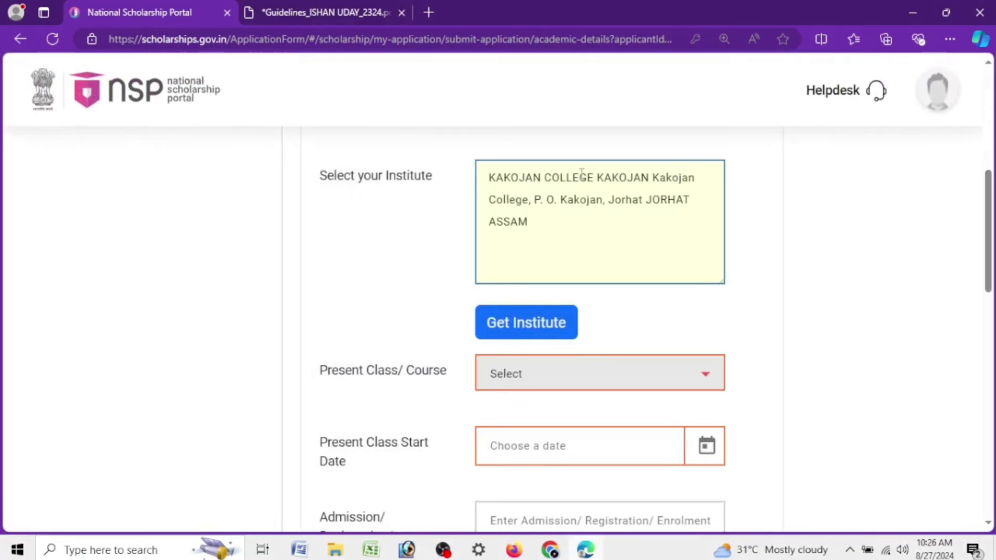
Set Present Class/Course to BACHELOR OF ARTS(ARTS) - 3 Years
scroll(503, 301, down, 4)
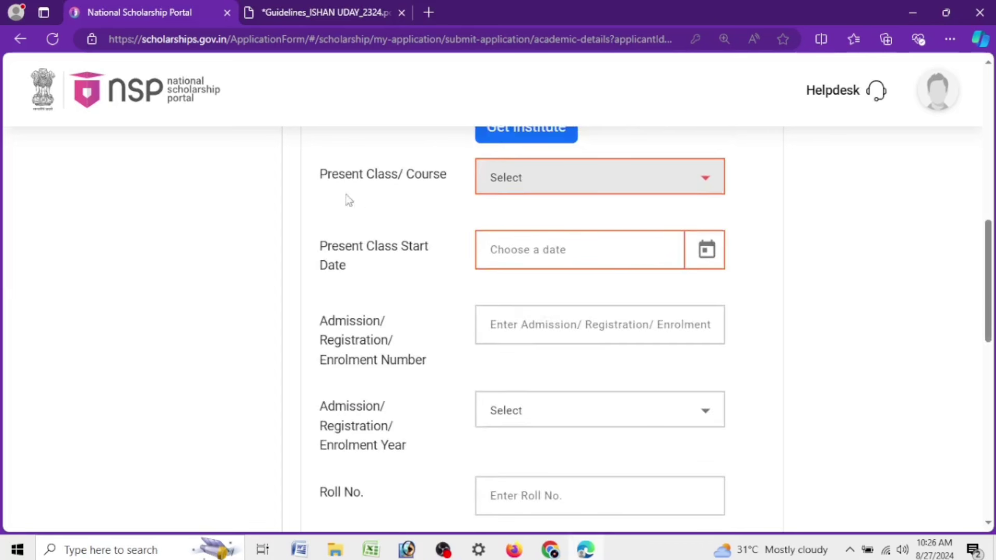
drag(316, 180, 456, 185)
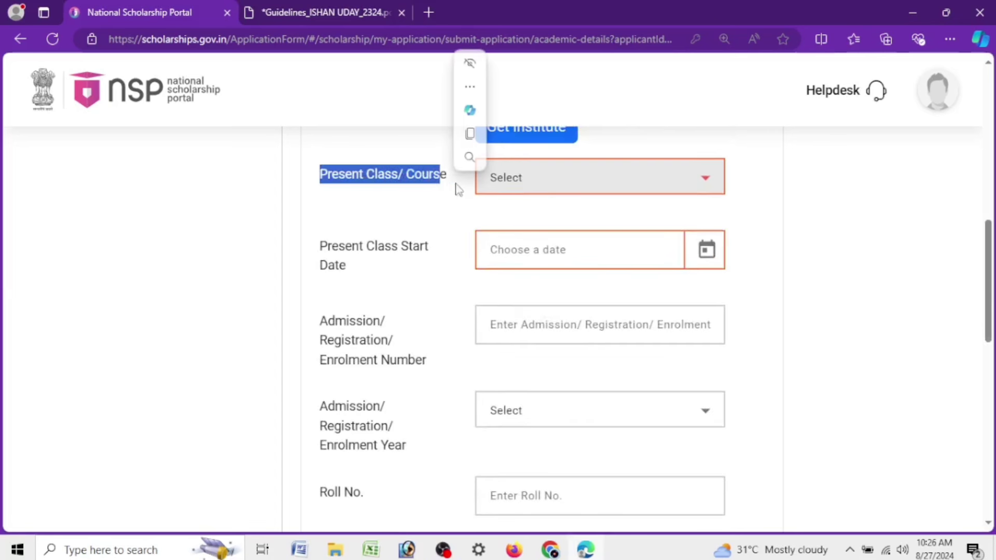
click(549, 186)
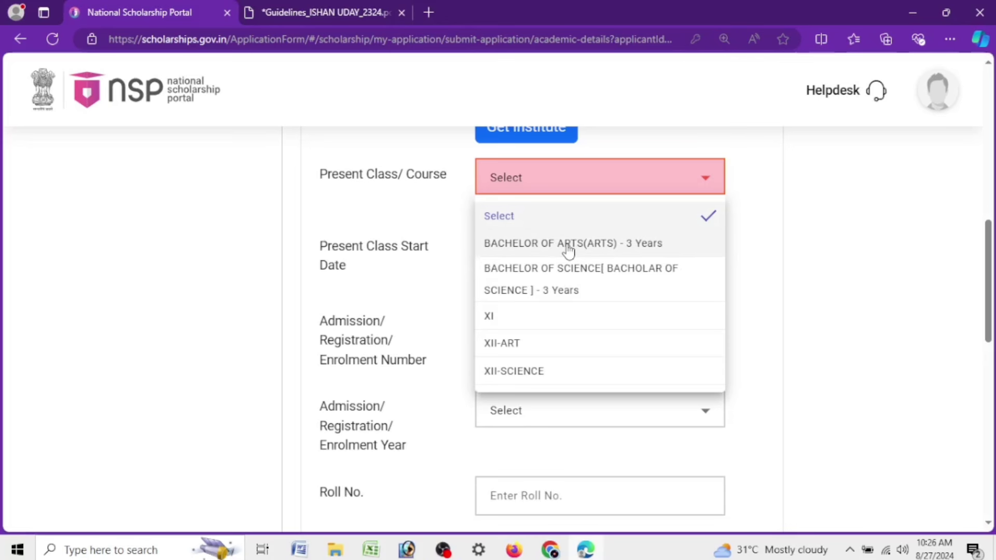
click(600, 253)
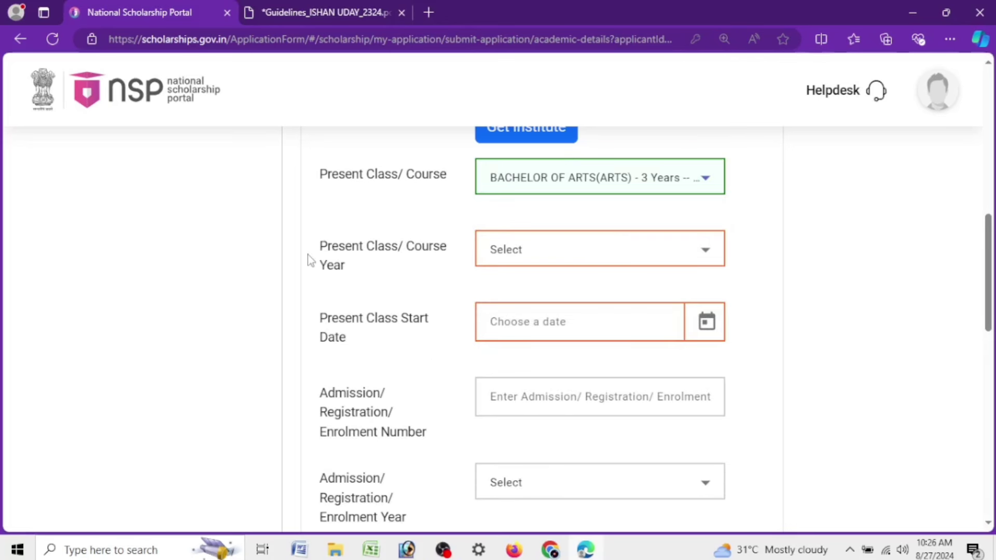
Set the Present Class/Course Year to 1
mouse_move(345, 254)
mouse_down()
mouse_move(356, 258)
mouse_move(345, 266)
mouse_up()
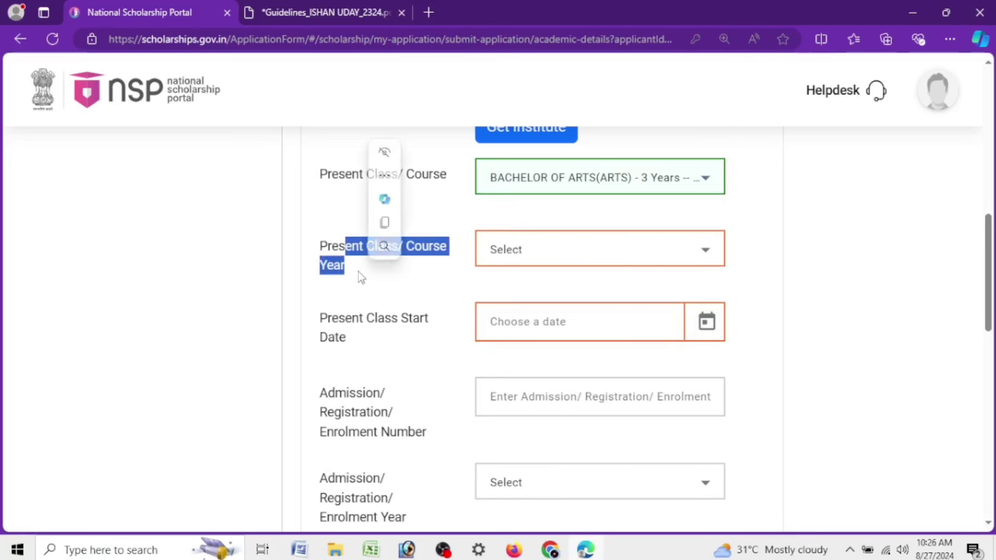
click(322, 258)
triple_click(319, 260)
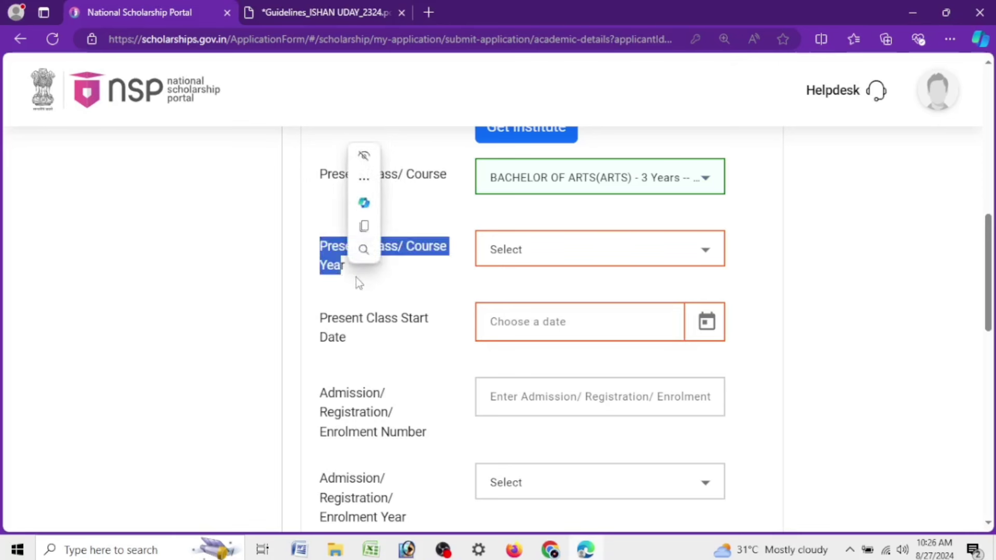
click(356, 277)
click(547, 259)
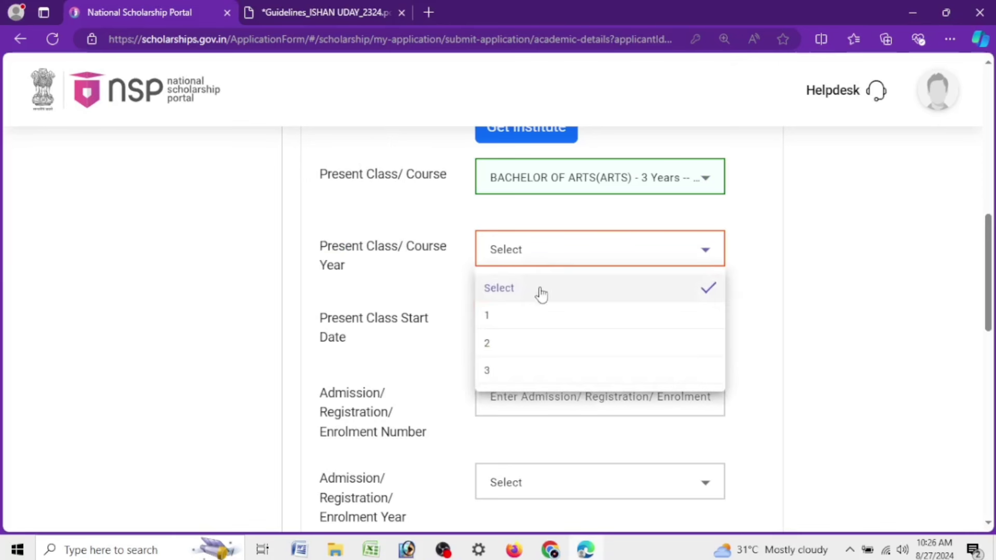
click(527, 316)
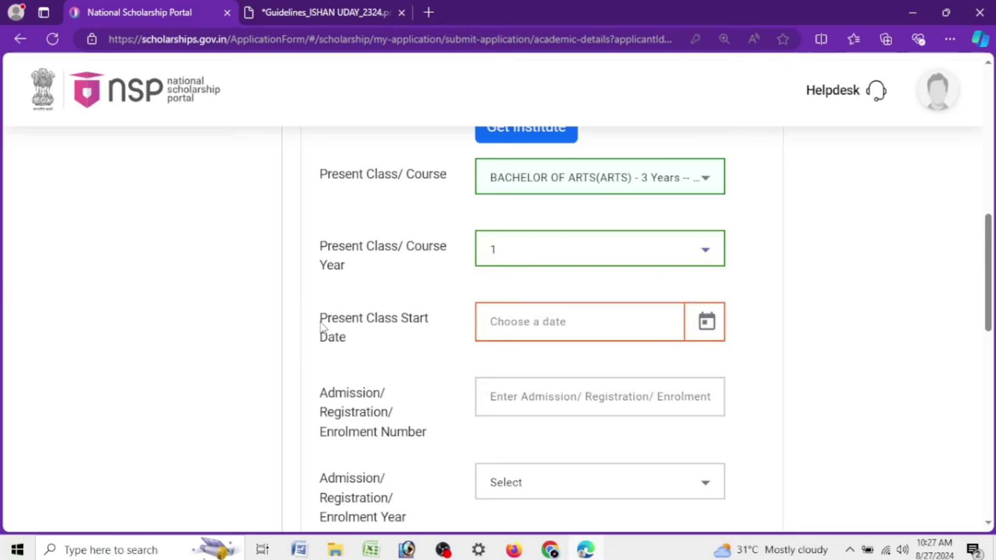
Set the Present Class Start Date to 01/08/2024 using the date picker
drag(320, 328, 345, 333)
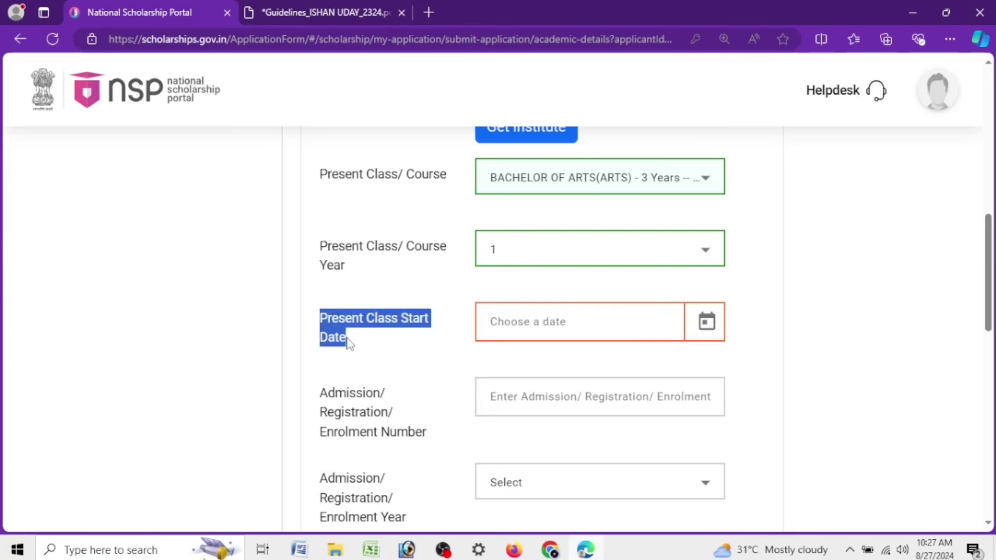
click(706, 322)
click(644, 178)
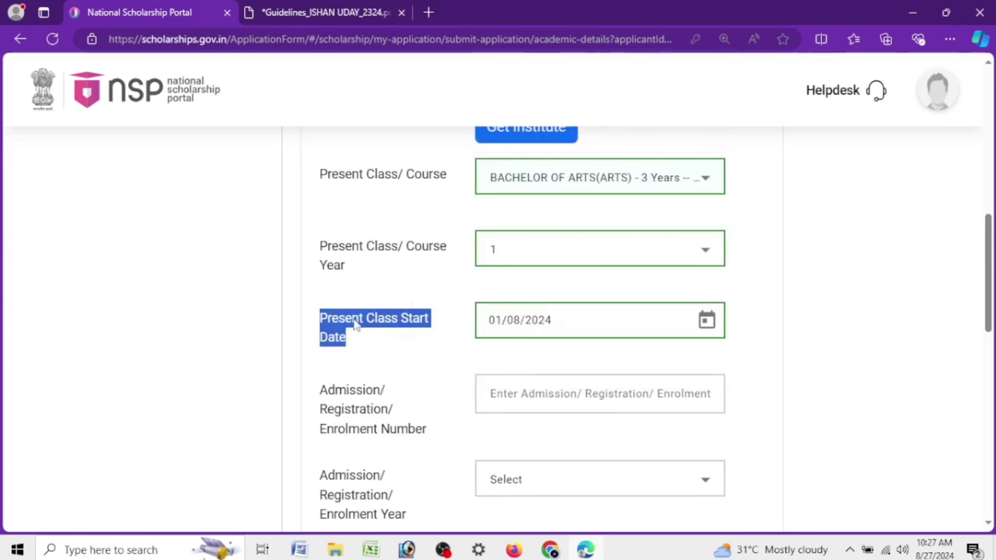
click(416, 358)
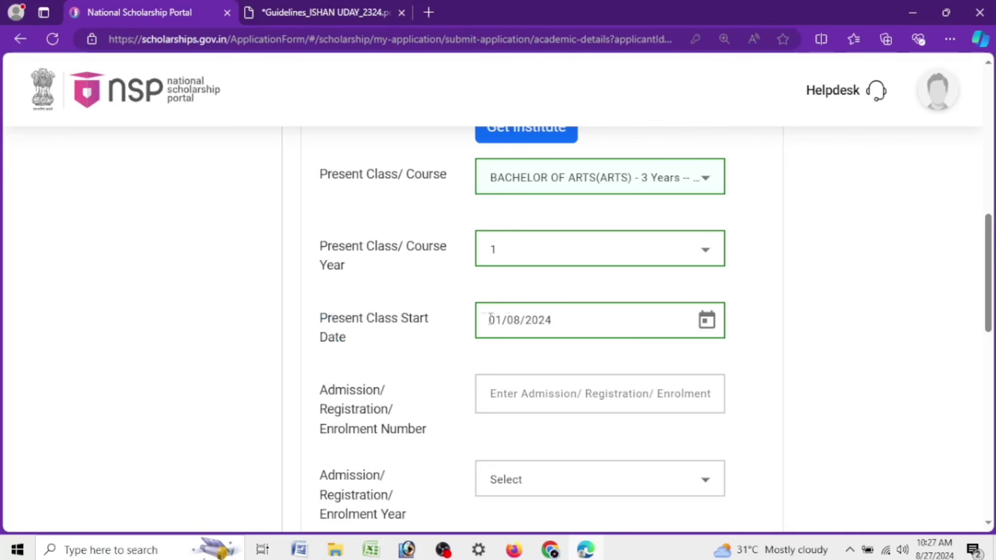
Enter the admission/enrolment number and set the enrolment year to 2024
scroll(431, 317, down, 3)
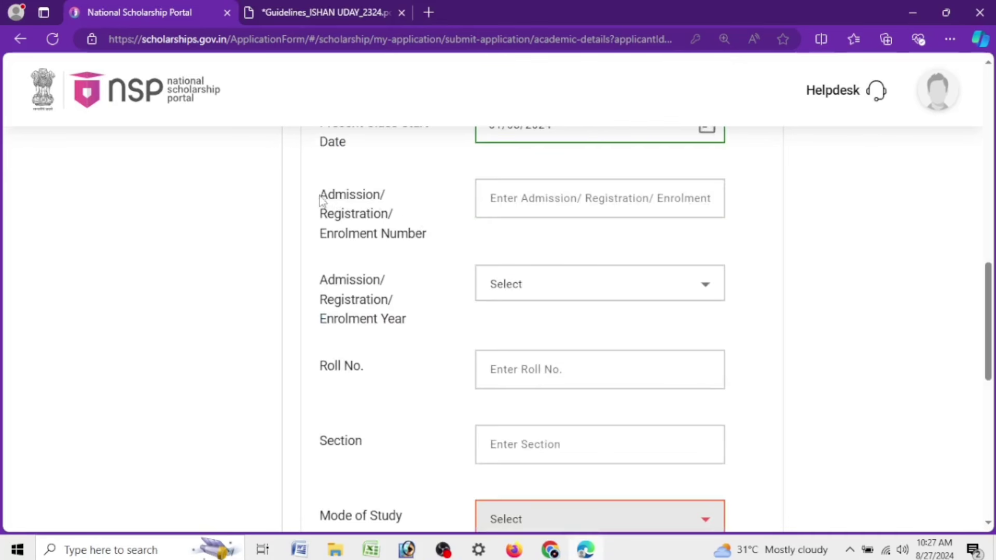
drag(319, 200, 452, 235)
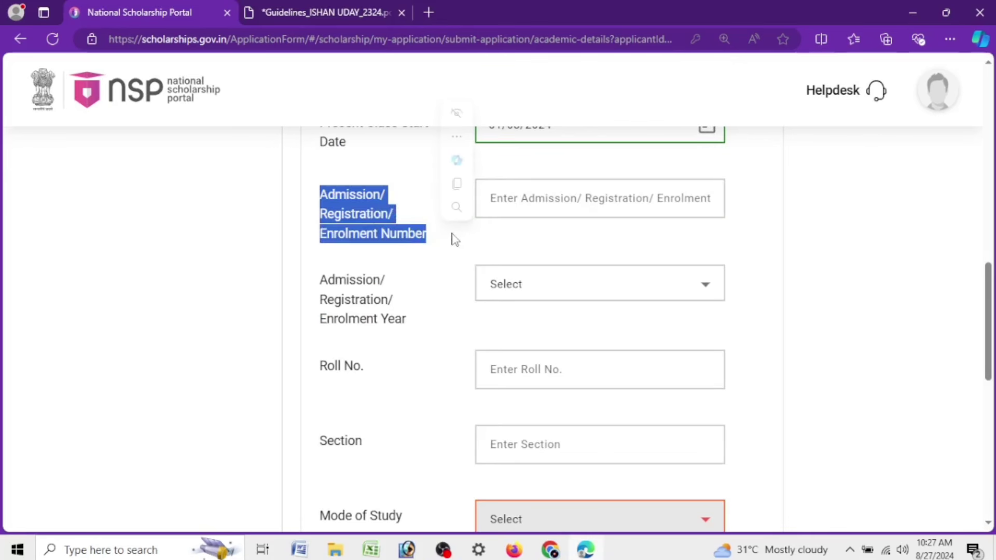
click(564, 198)
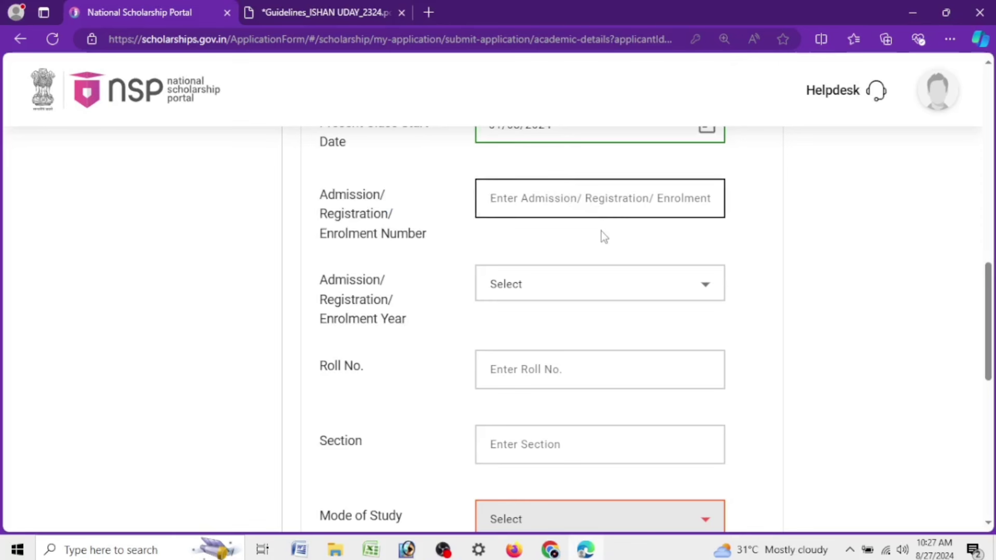
text(000)
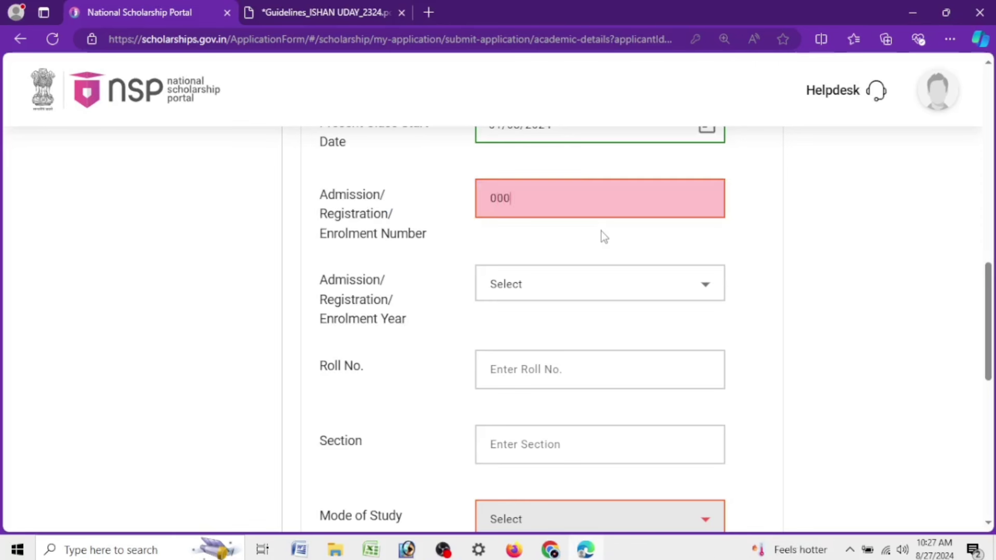
text(01)
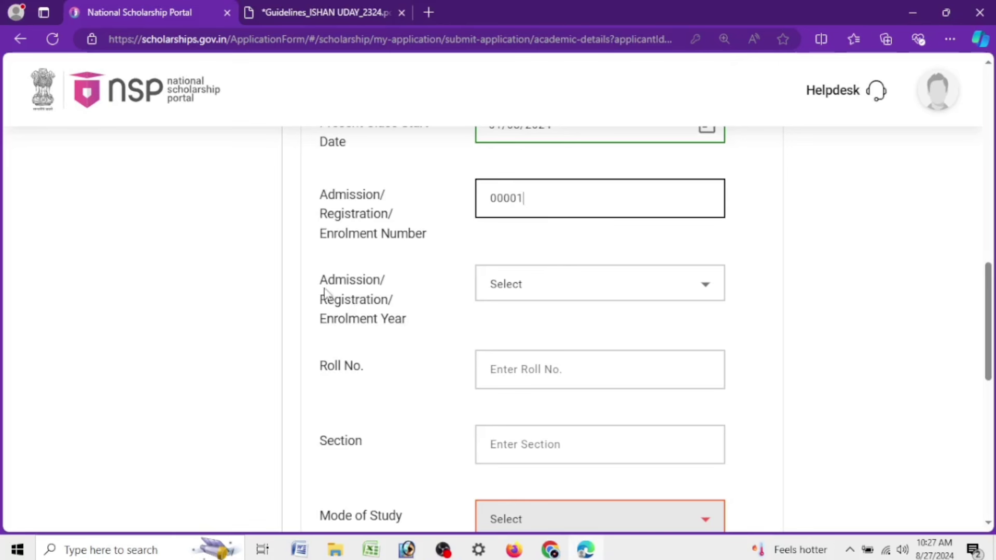
drag(314, 289, 424, 327)
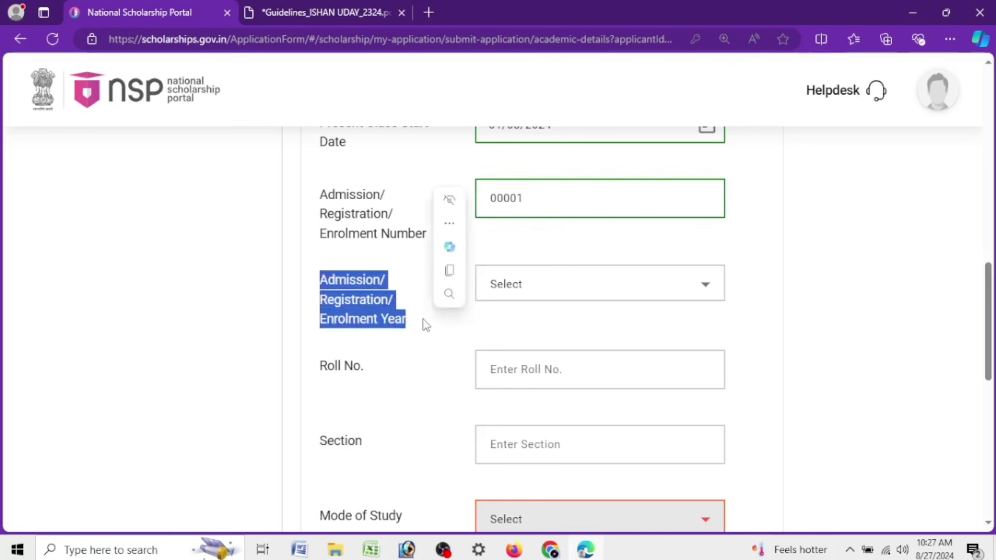
click(350, 291)
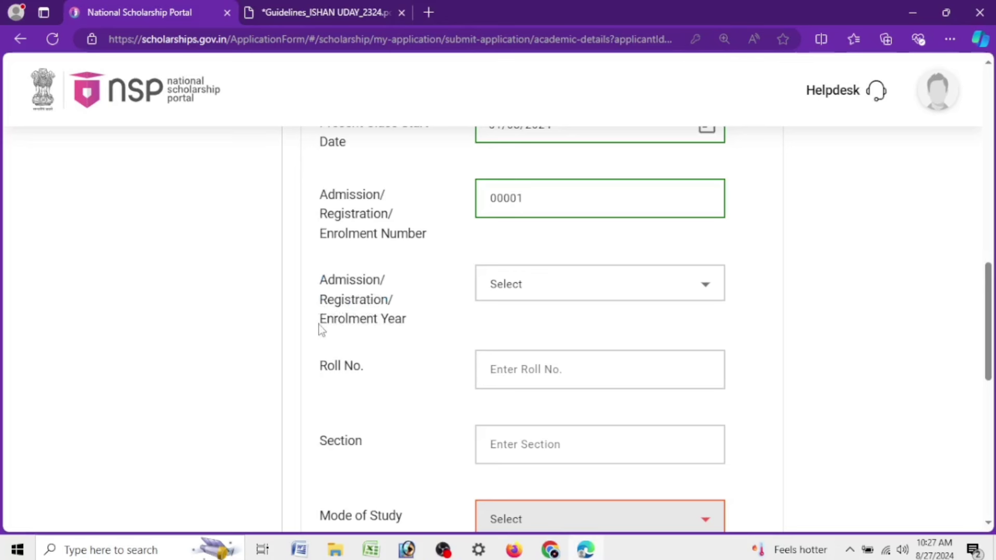
click(554, 291)
click(520, 348)
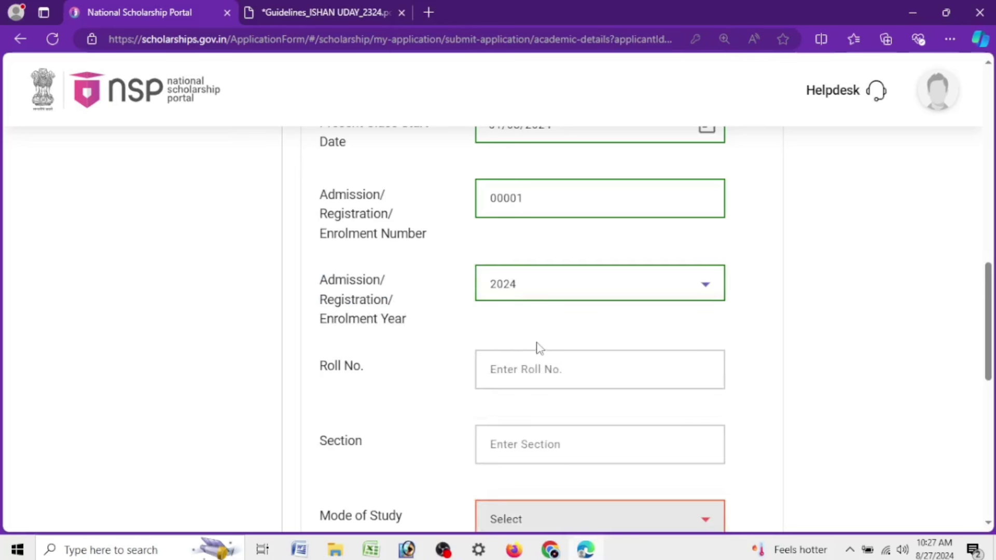
Enter the roll number and set Section to NO
scroll(538, 347, down, 3)
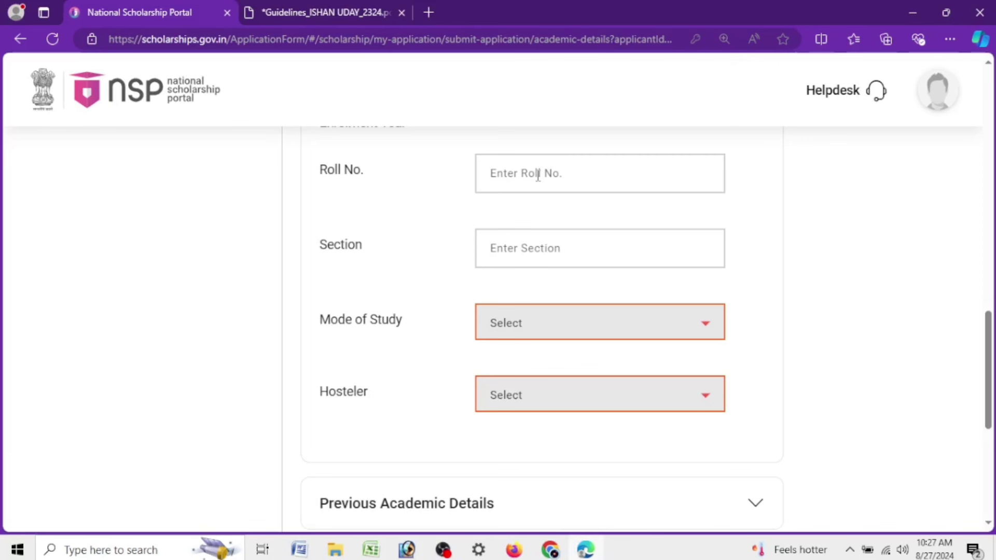
click(539, 175)
text(00)
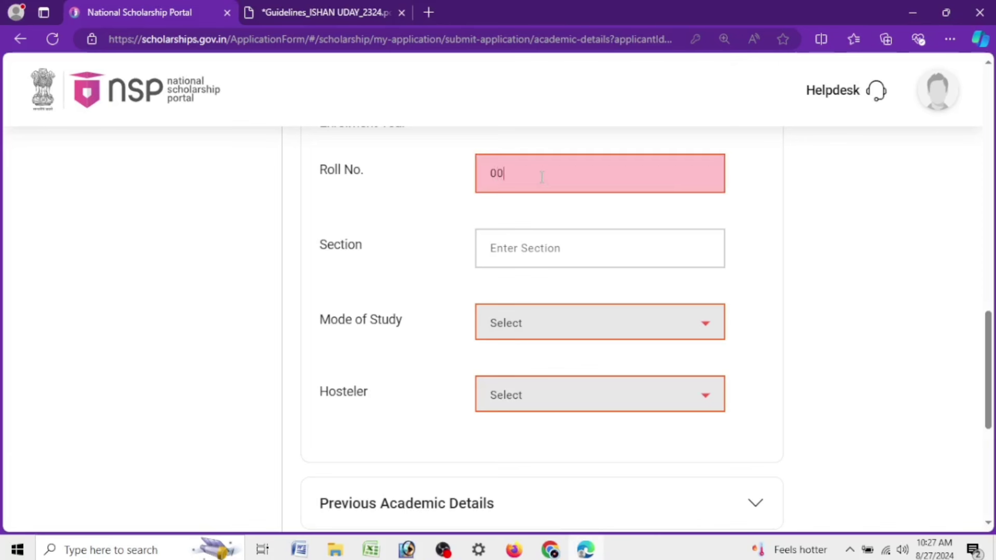
text(1)
click(520, 250)
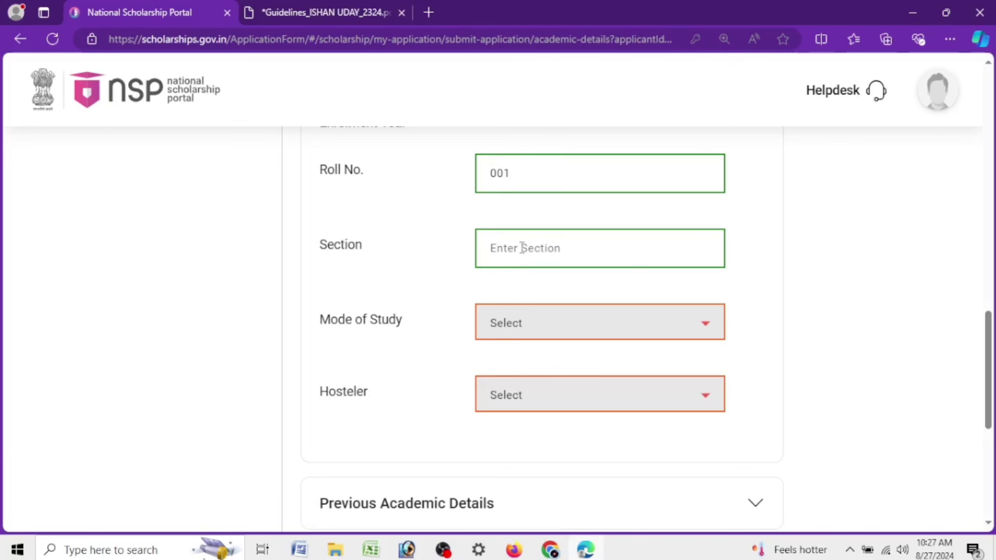
text(NO)
Set Mode of Study to Regular/Full Time and Hosteler to No
drag(304, 329, 464, 331)
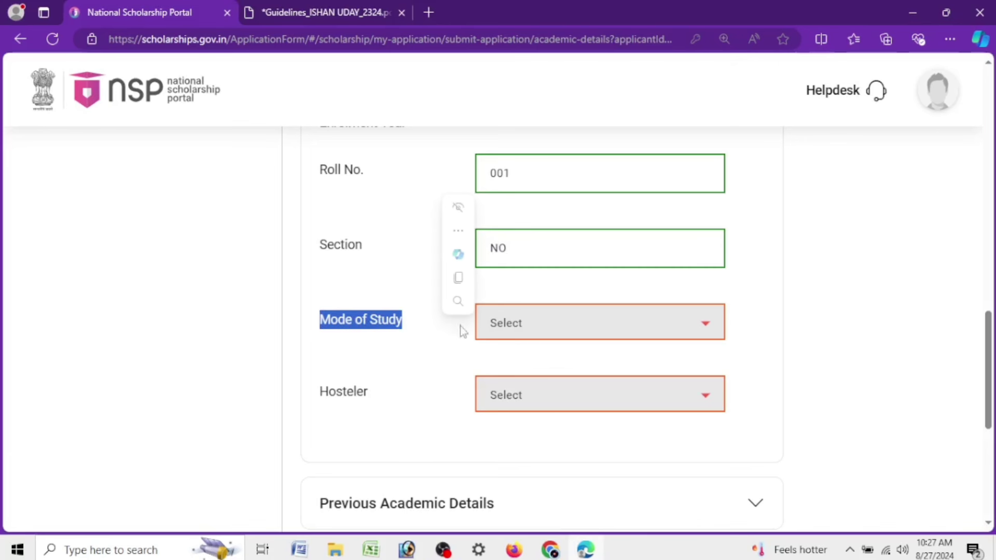
click(516, 325)
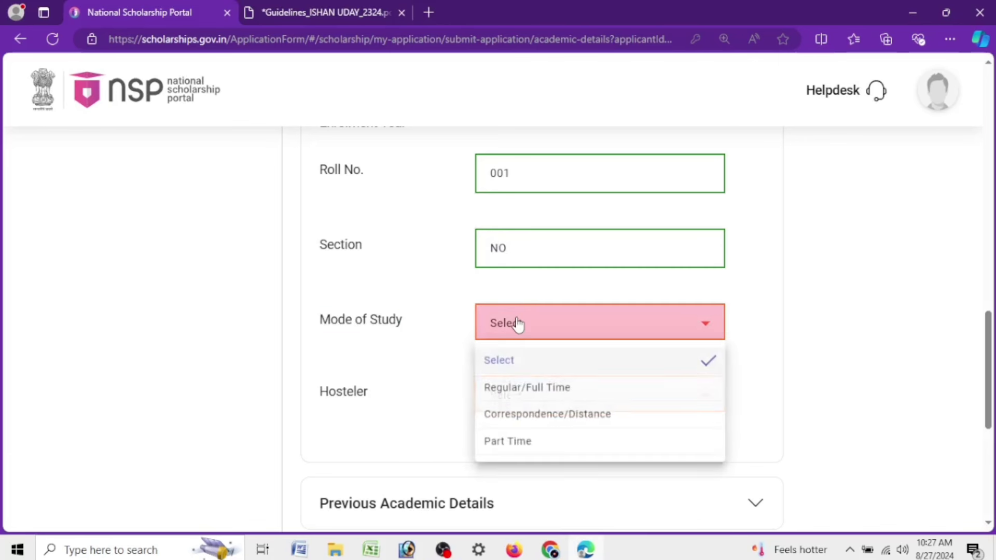
click(524, 400)
drag(316, 404, 401, 409)
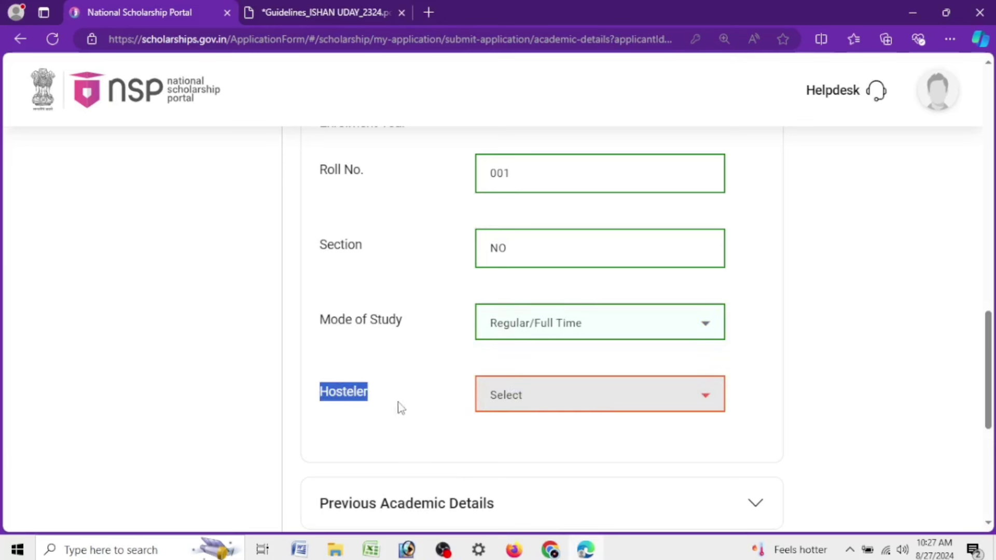
click(512, 404)
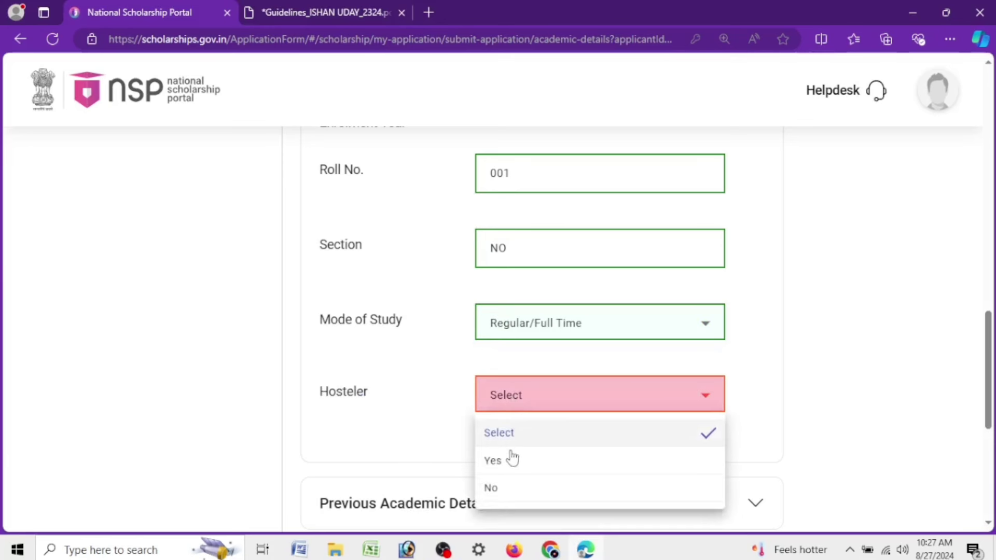
click(516, 493)
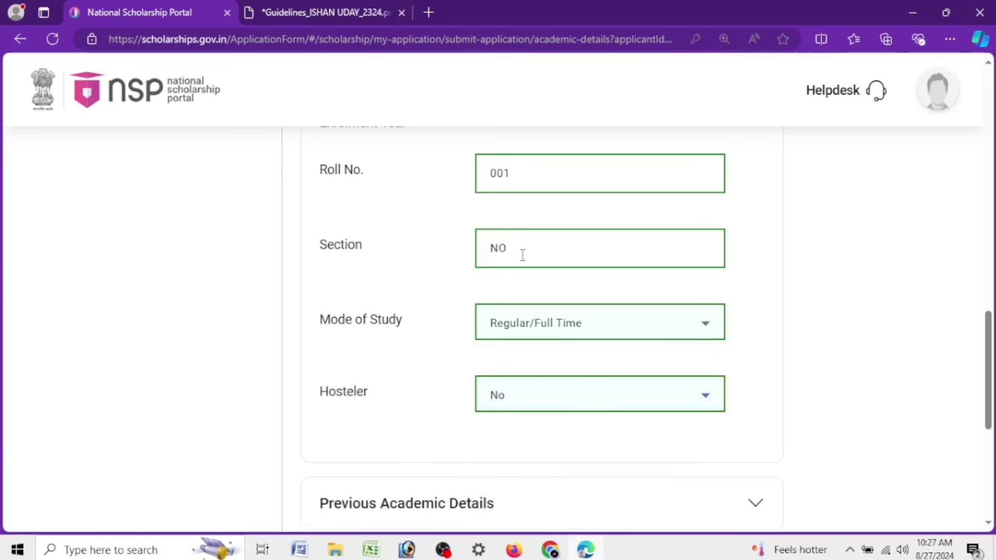
scroll(523, 255, down, 6)
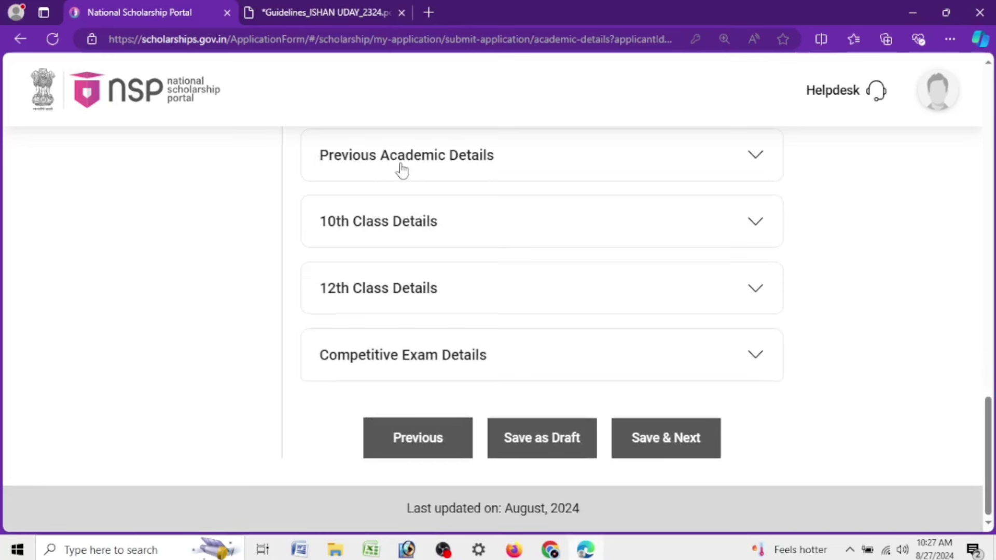
Set the previous board to ASSAM HIGHER SECONDARY EDUCATION COUNCIL
click(475, 173)
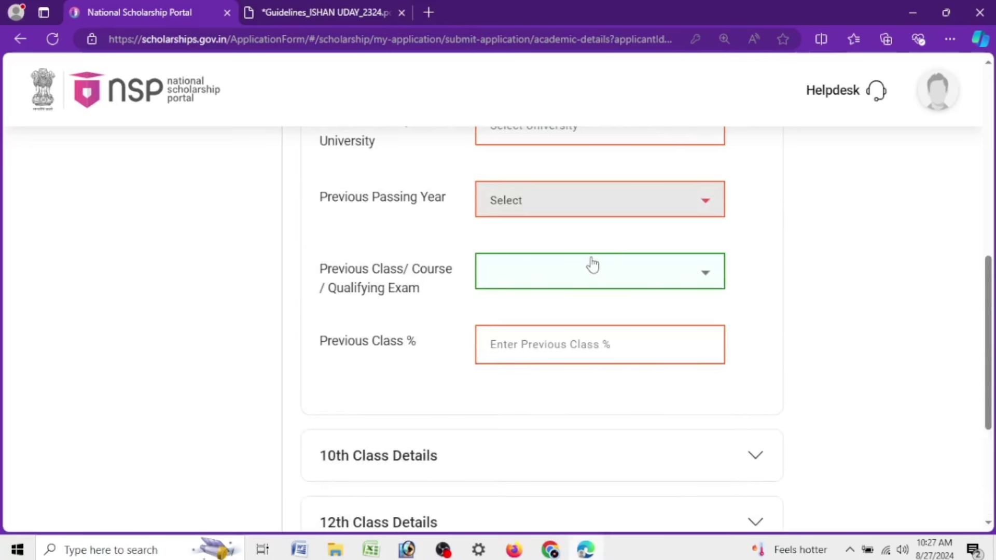
scroll(591, 263, up, 3)
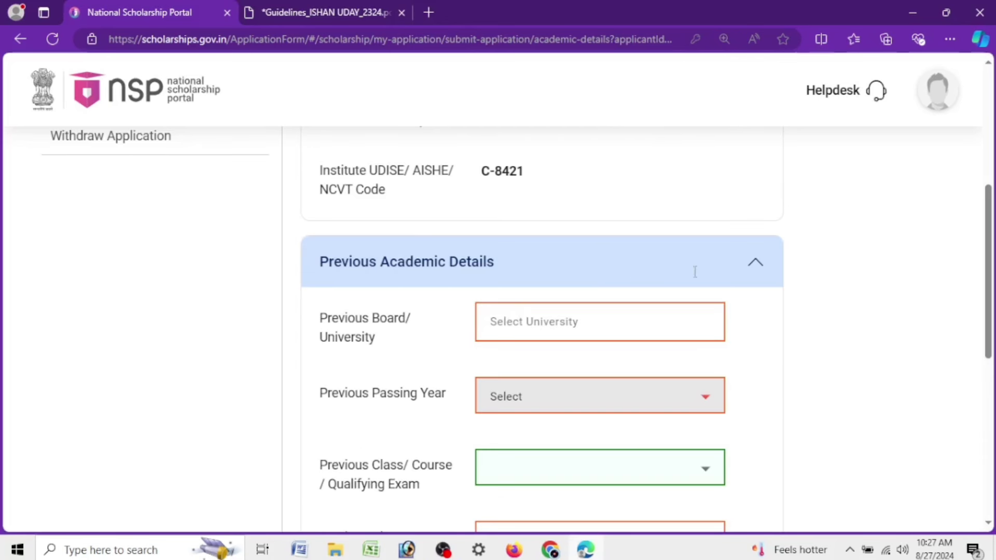
click(711, 321)
click(869, 248)
click(669, 321)
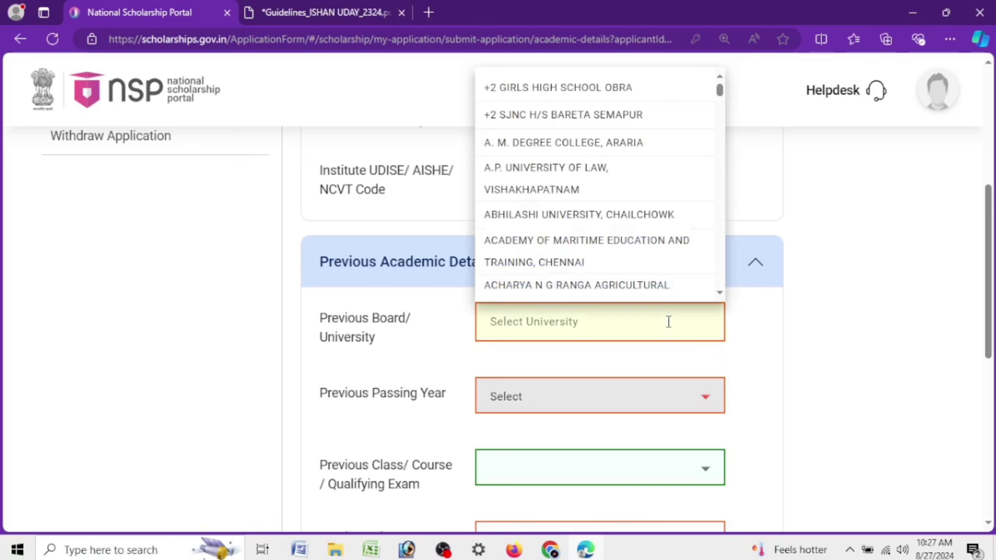
text(ASSA)
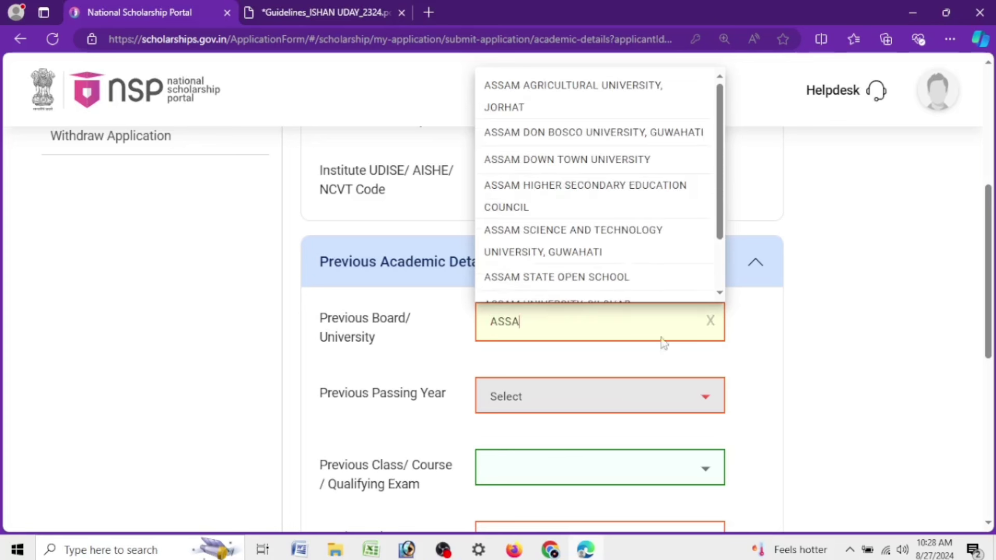
click(508, 206)
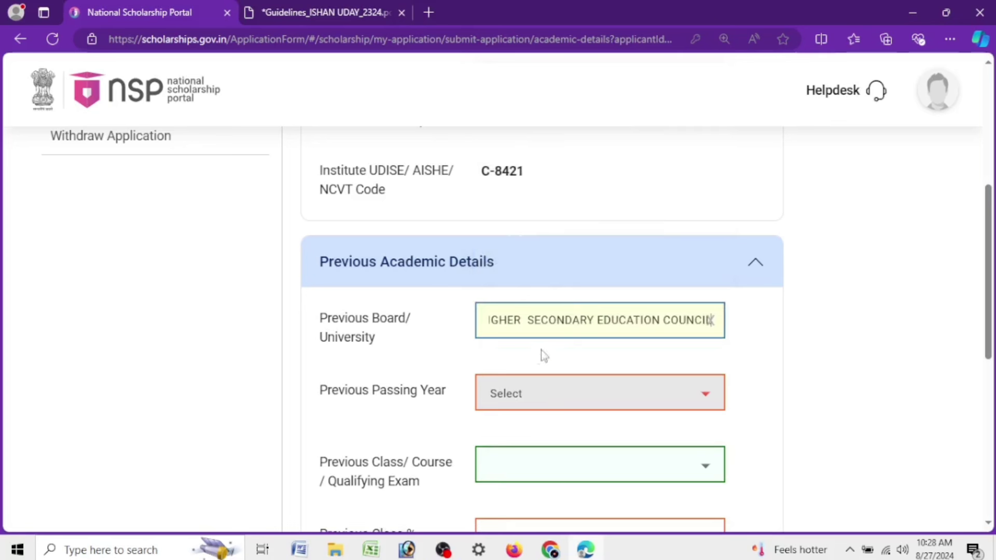
click(318, 397)
Set previous passing year 2024, qualifying exam HSC/Intermediate [12th]/Equivalent, and percentage 54
drag(318, 397, 452, 397)
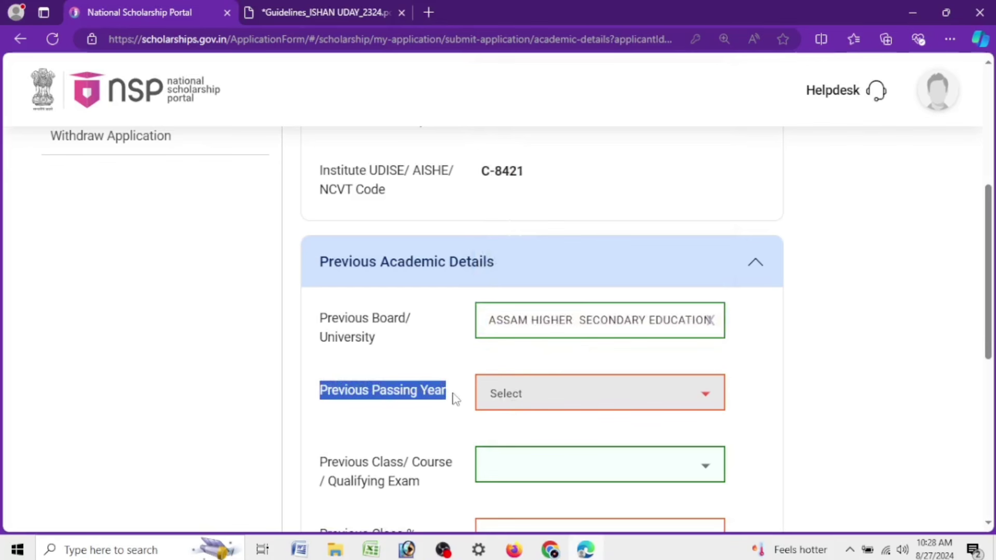
click(543, 403)
click(530, 173)
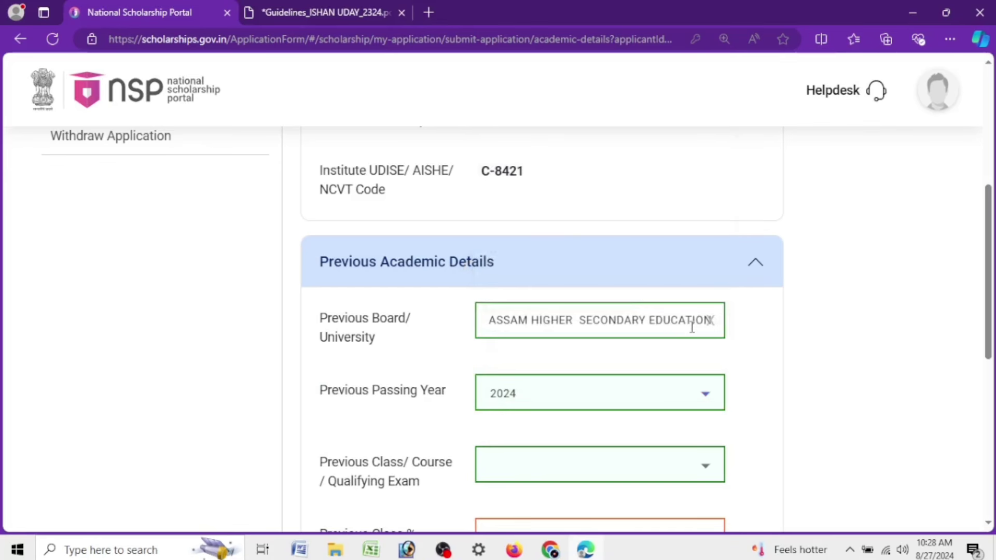
scroll(723, 311, down, 3)
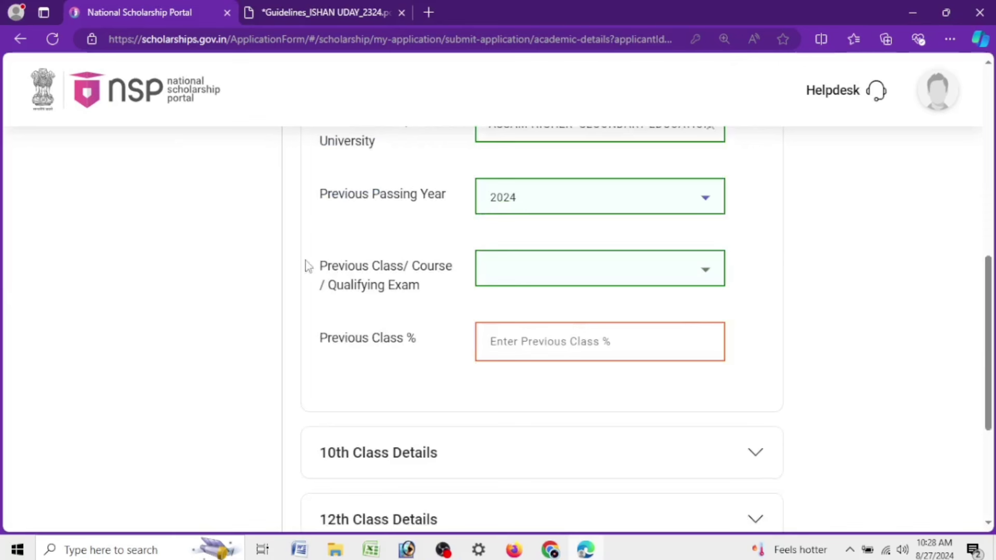
drag(321, 275, 440, 295)
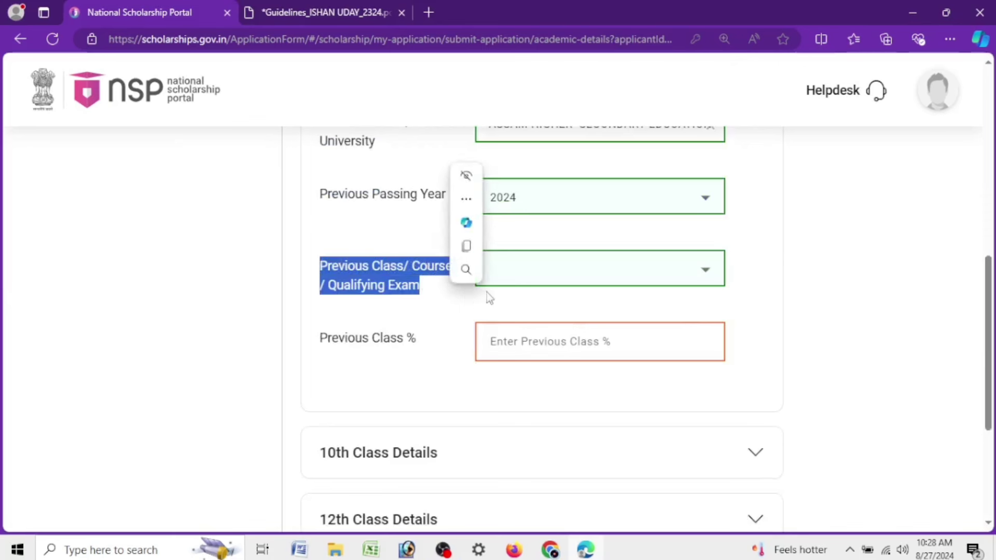
click(542, 278)
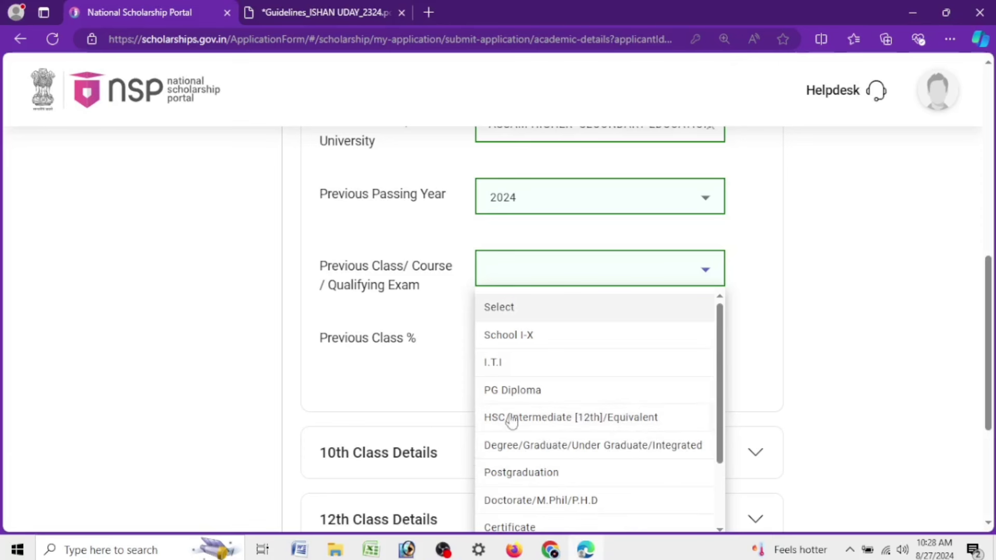
click(607, 423)
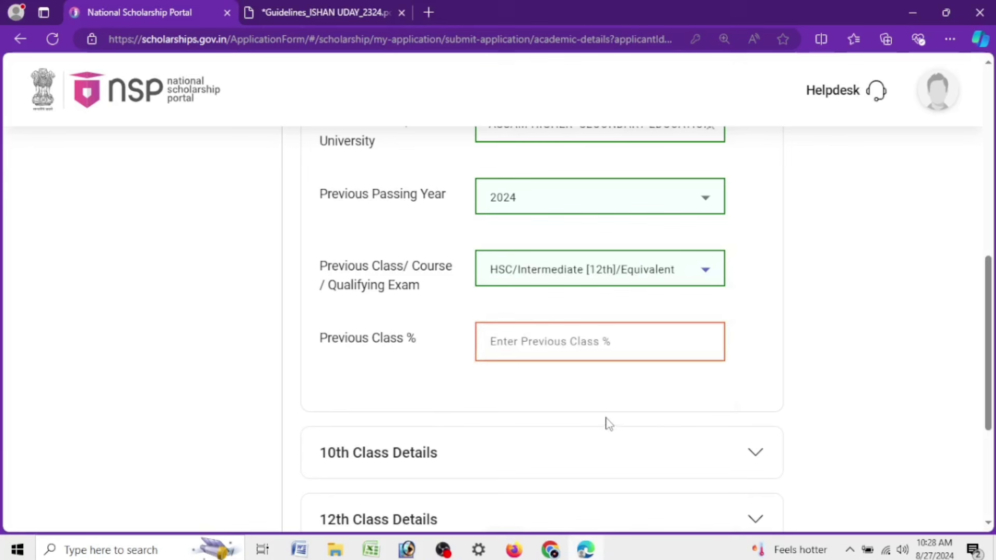
click(525, 341)
text(54)
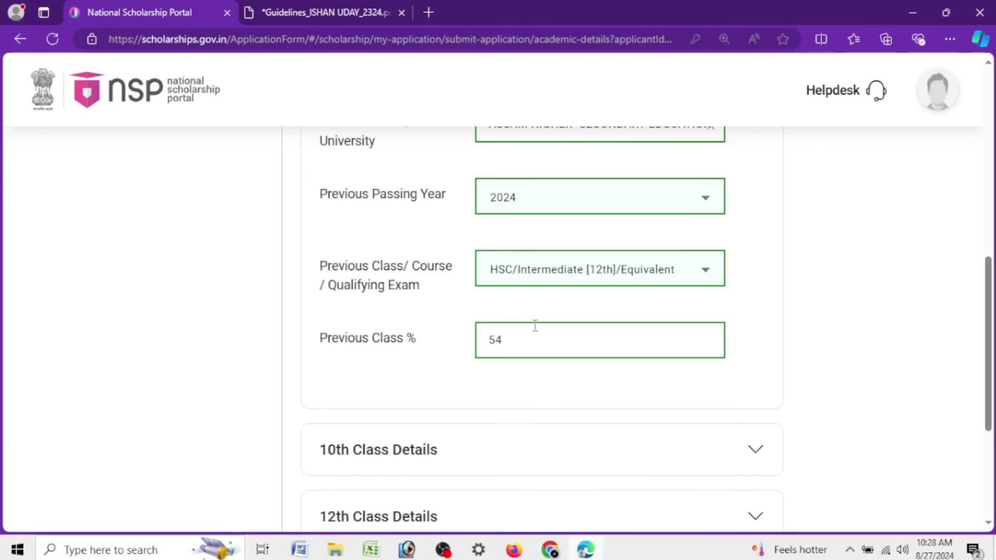
scroll(549, 236, down, 4)
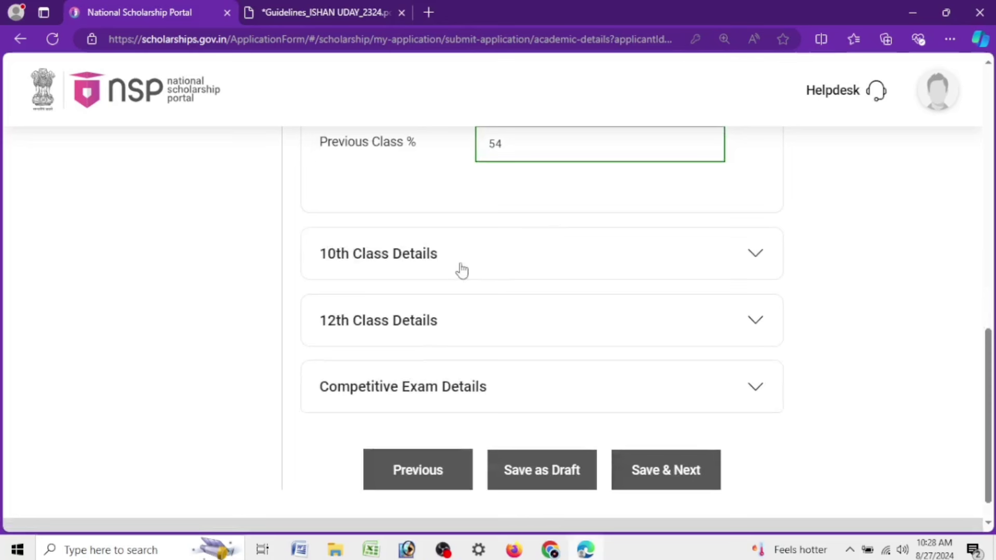
Enter 001 as the 10th class roll number and confirm it
click(457, 260)
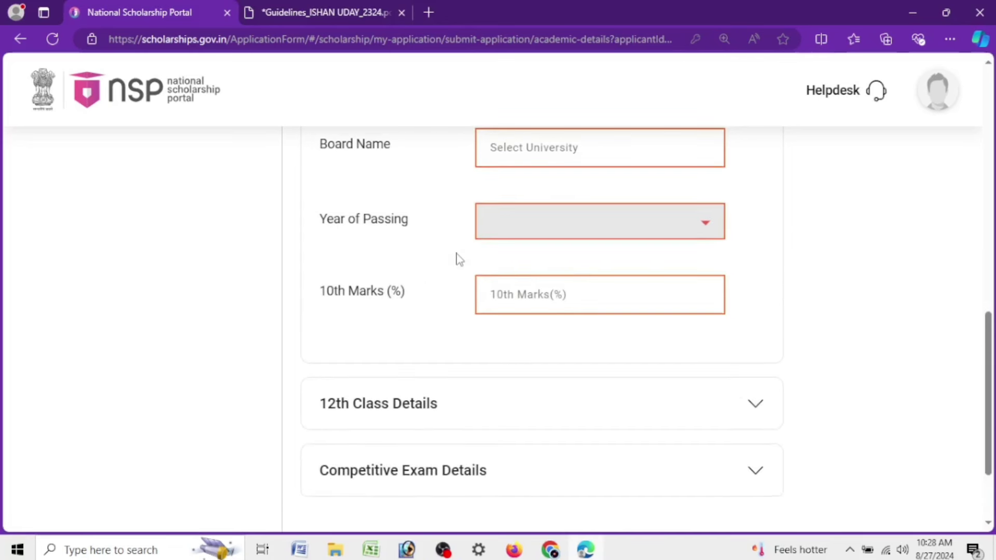
scroll(457, 260, up, 3)
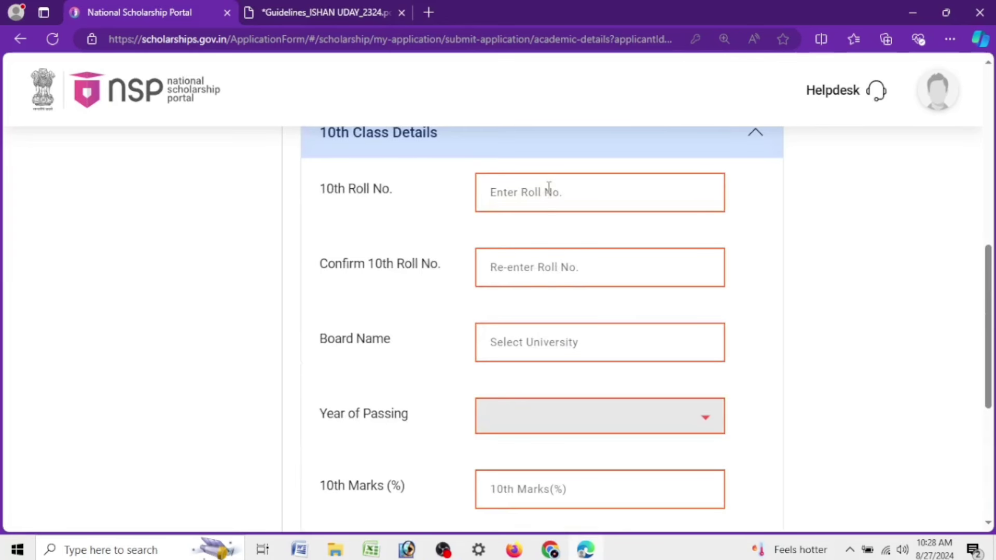
text(001)
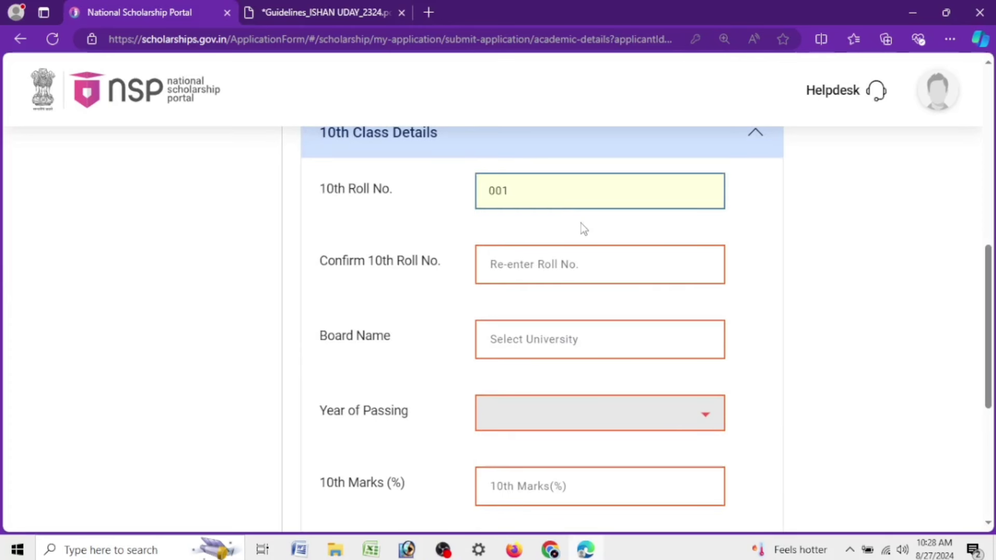
key(Tab)
text(0)
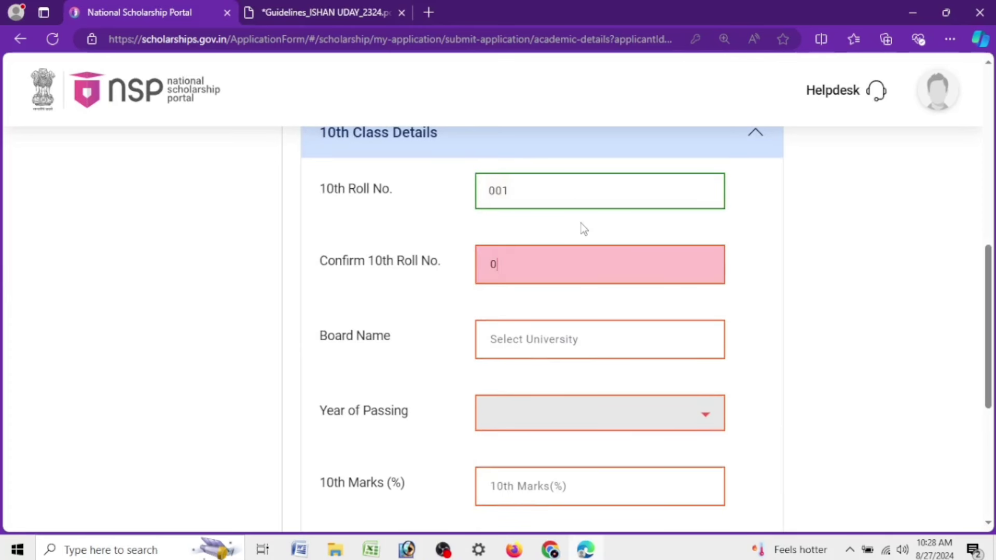
text(01)
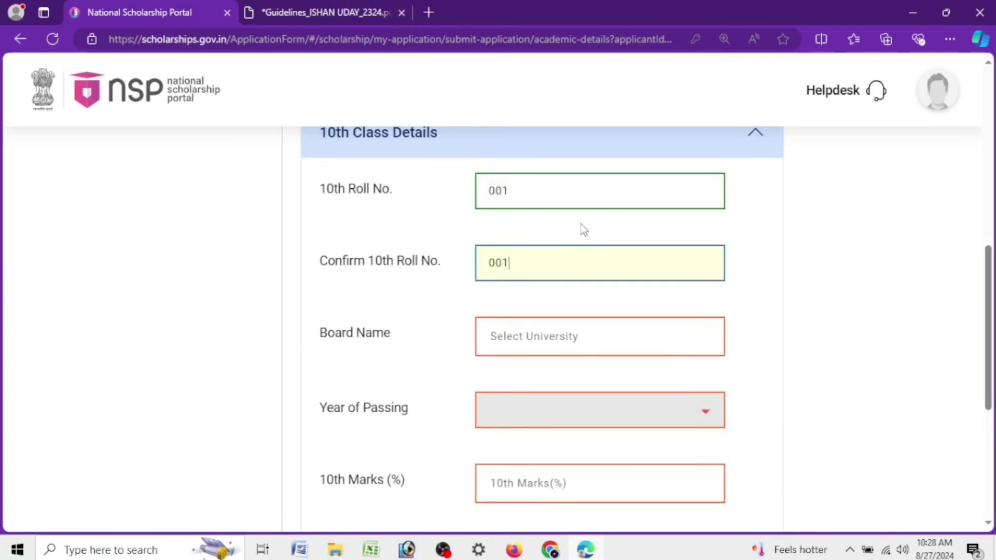
Set the 10th board to BOARD OF SECONDARY EDUCATION, ASSAM, year 2022, marks 67
key(Tab)
text(BO)
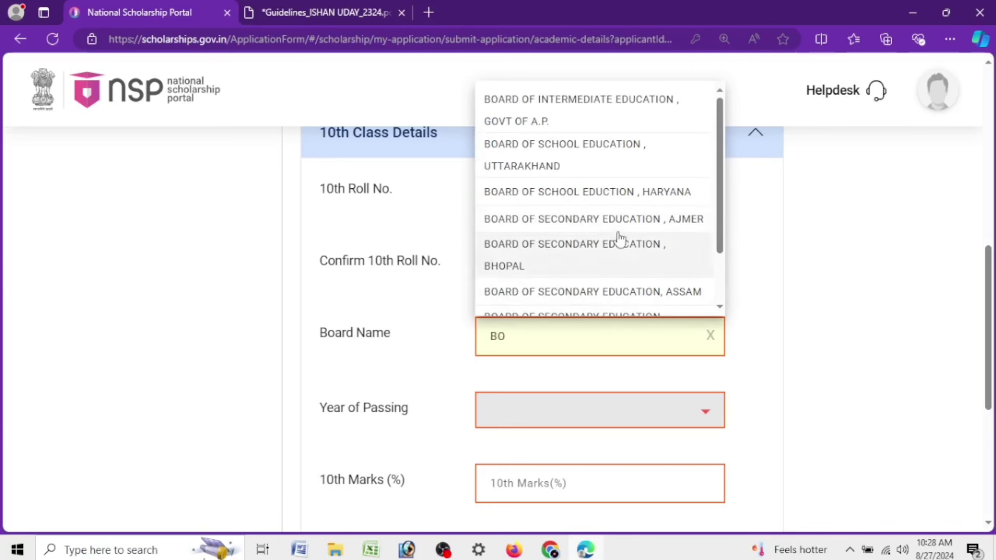
click(690, 291)
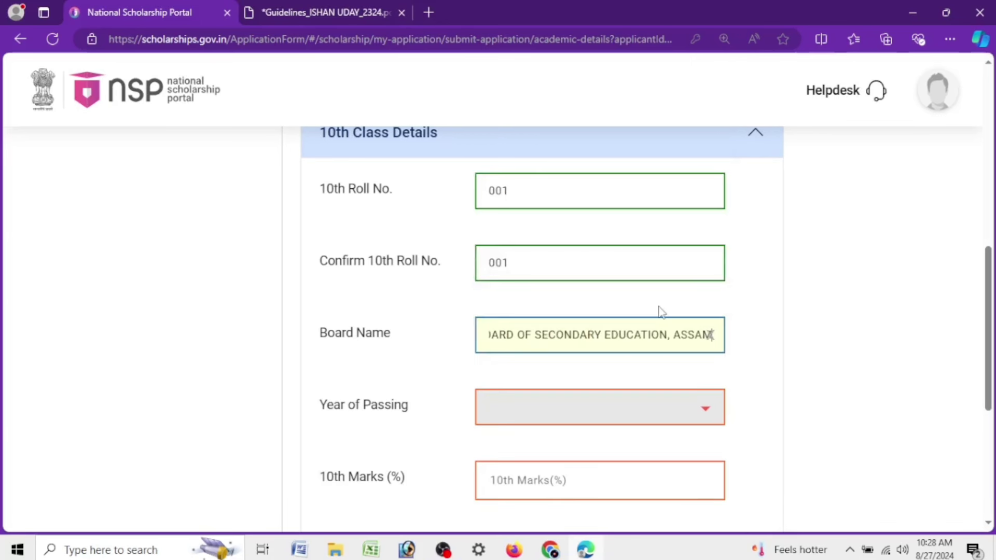
click(652, 407)
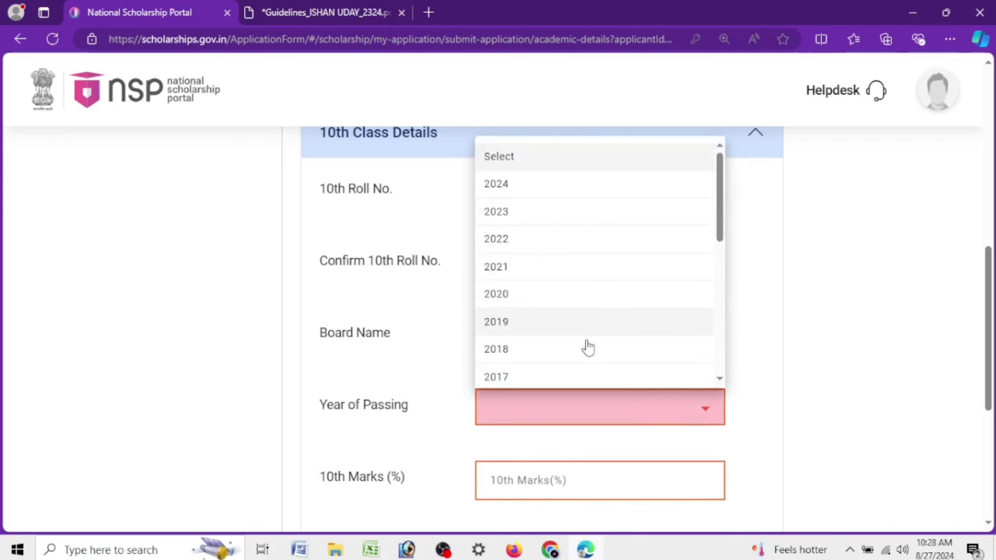
click(525, 240)
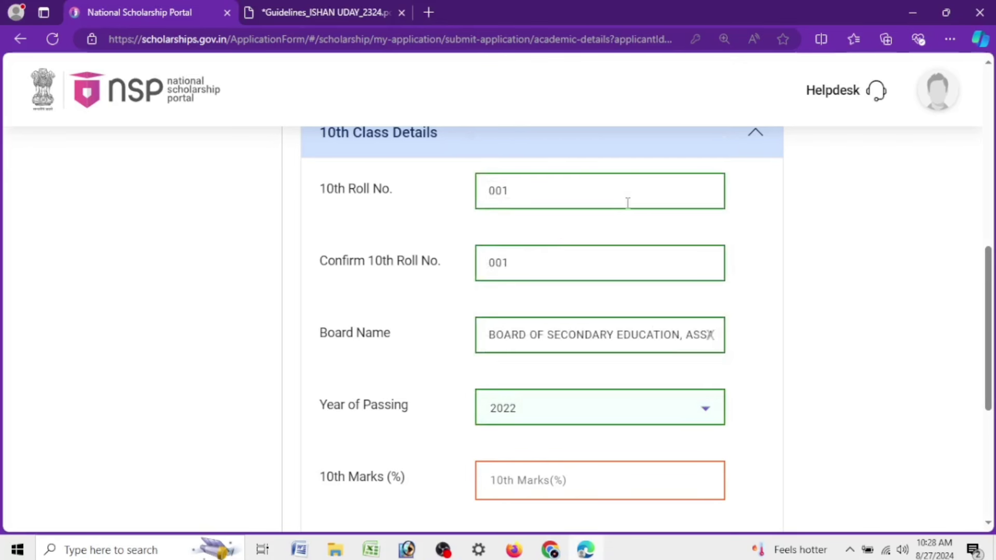
scroll(563, 279, down, 3)
text(67)
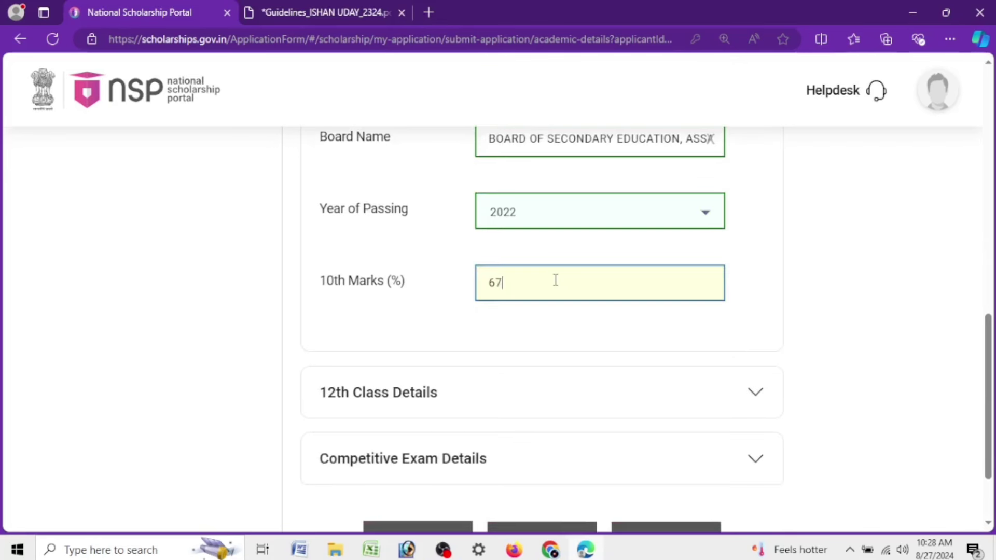
Fill both 12th Roll No. and Confirm Roll No. with 001, keeping year 2024 and 54% marks
click(511, 394)
click(549, 166)
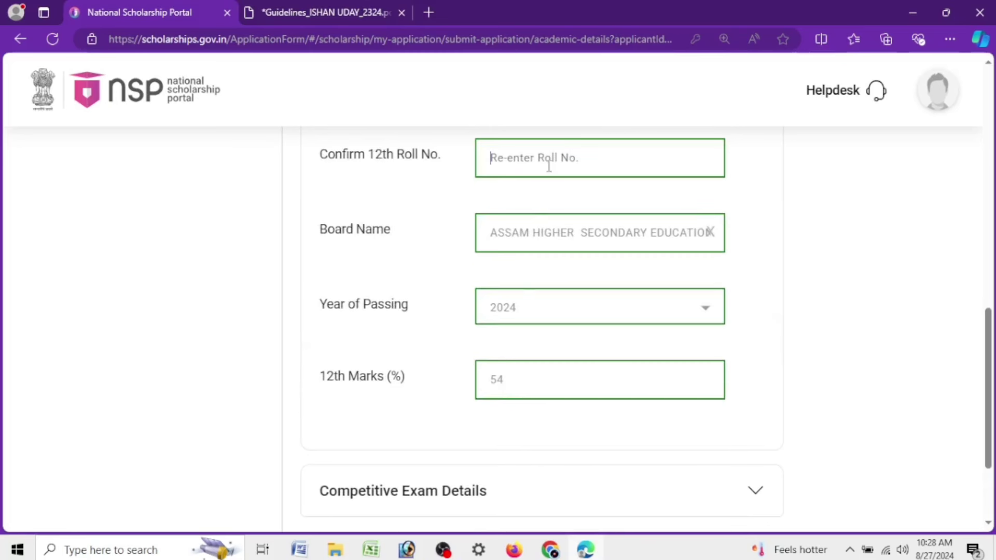
text(00)
scroll(603, 238, up, 4)
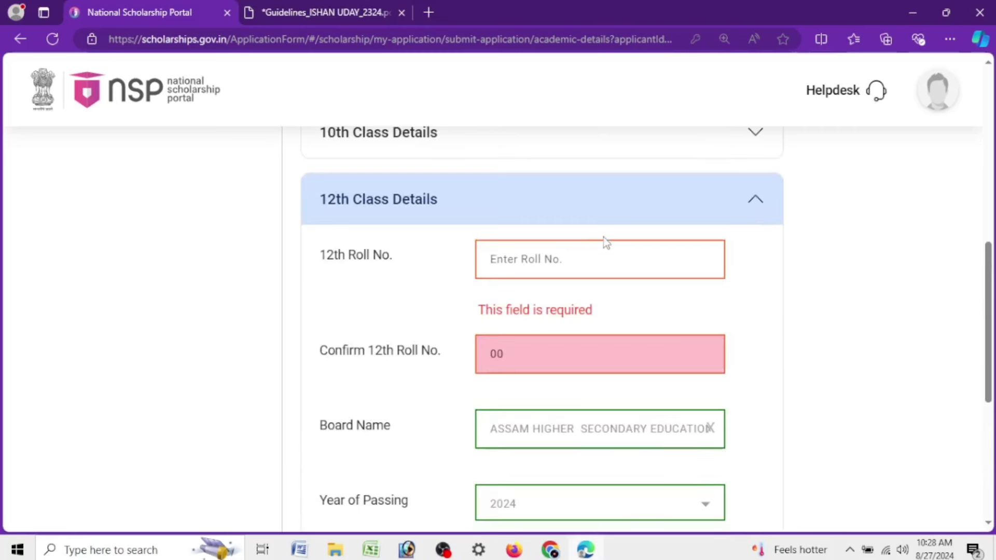
click(532, 264)
text(001)
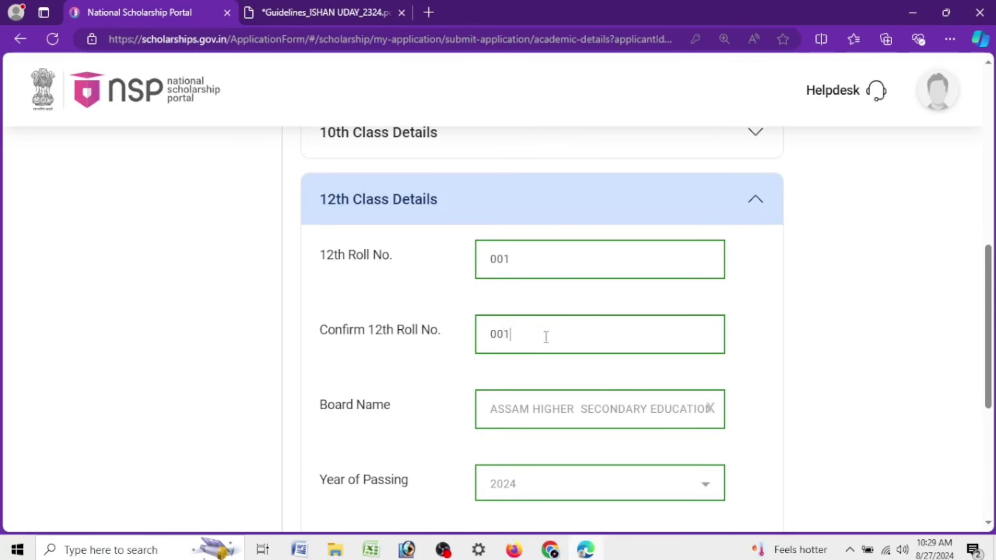
scroll(584, 414, down, 3)
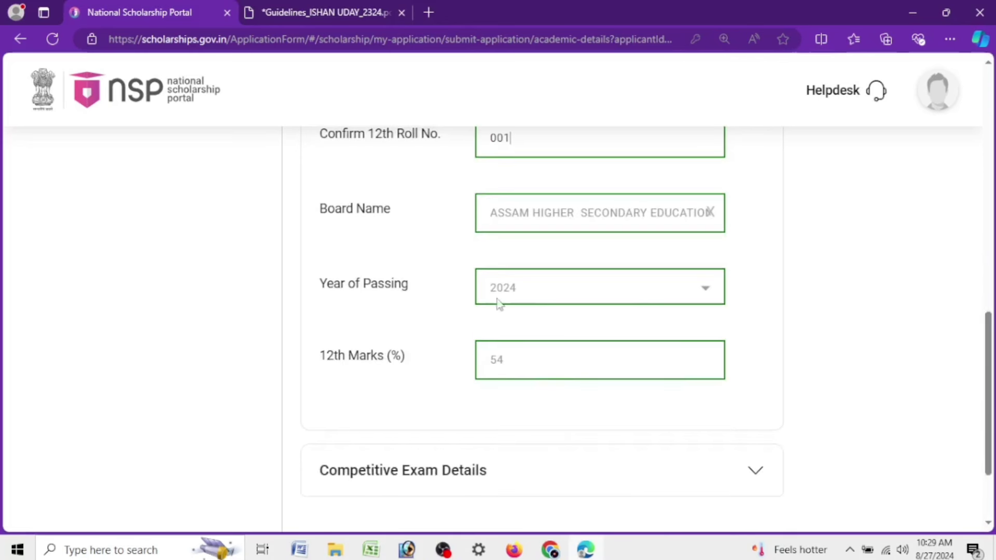
scroll(576, 347, down, 2)
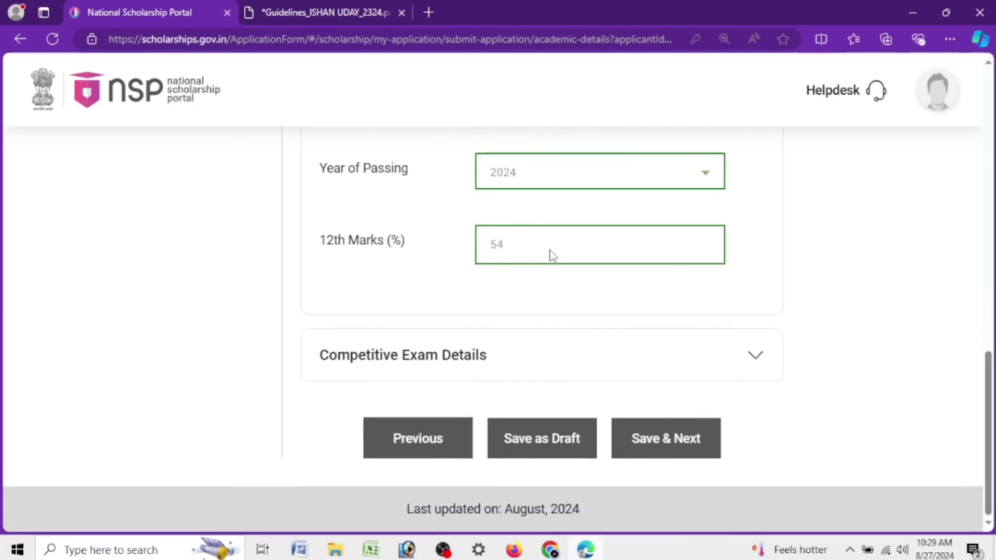
click(487, 355)
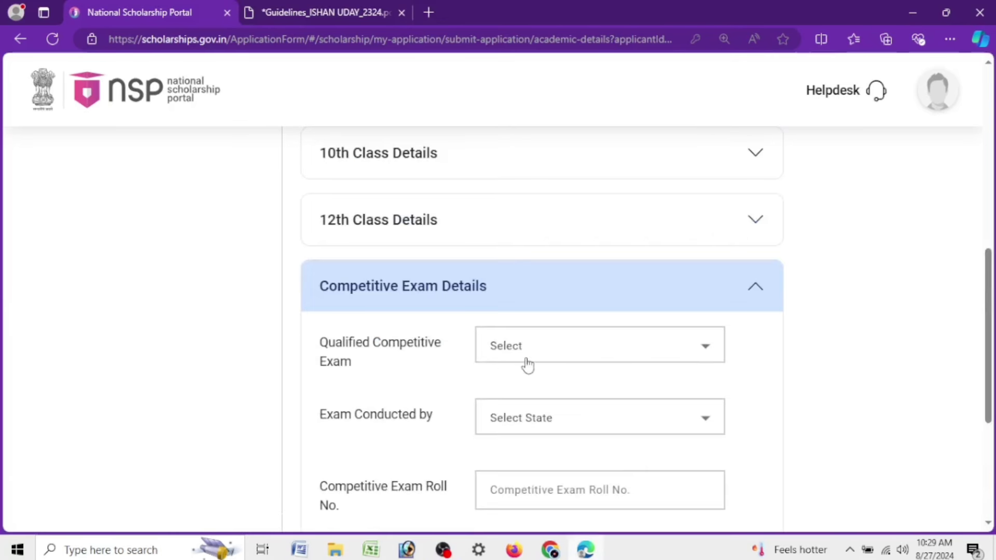
click(527, 365)
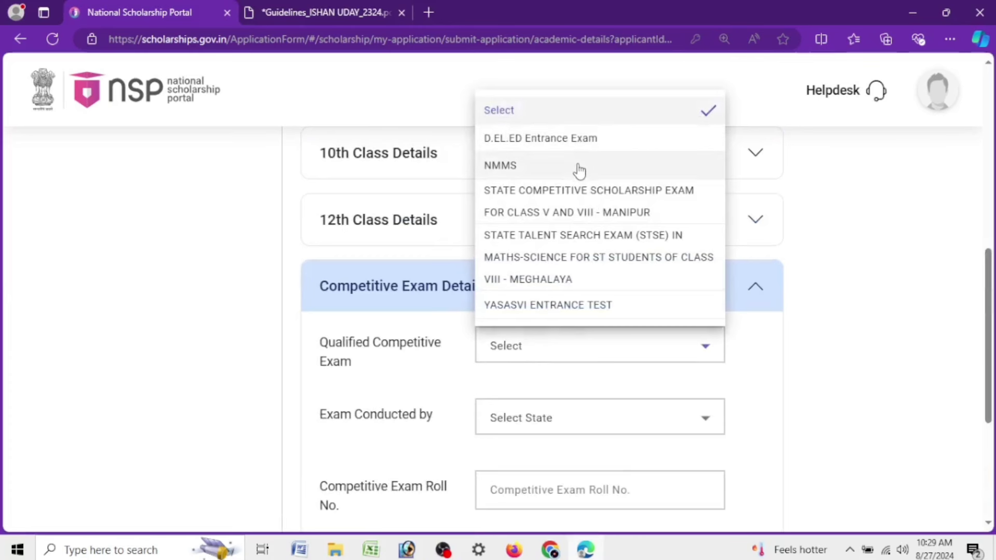
scroll(591, 247, down, 4)
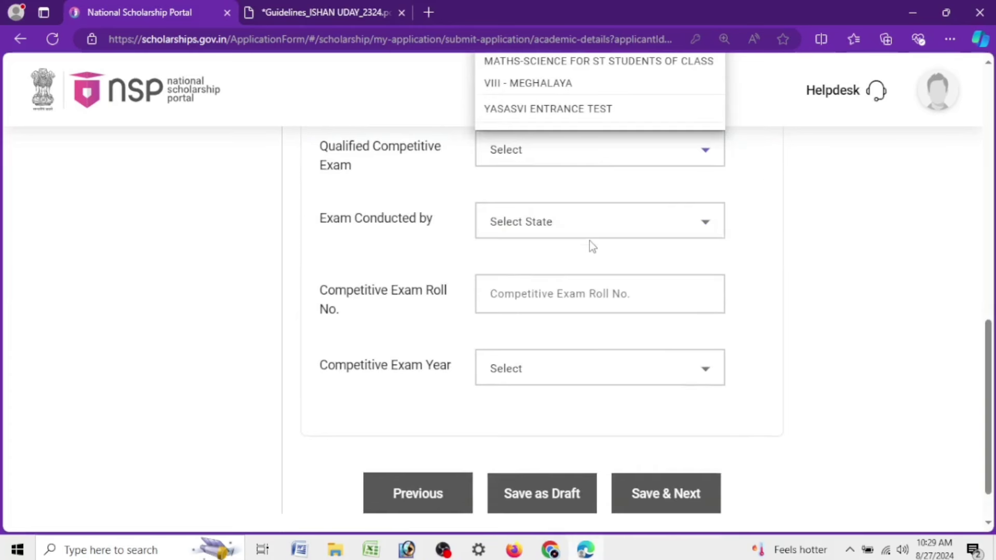
scroll(591, 246, up, 4)
click(546, 359)
click(546, 359)
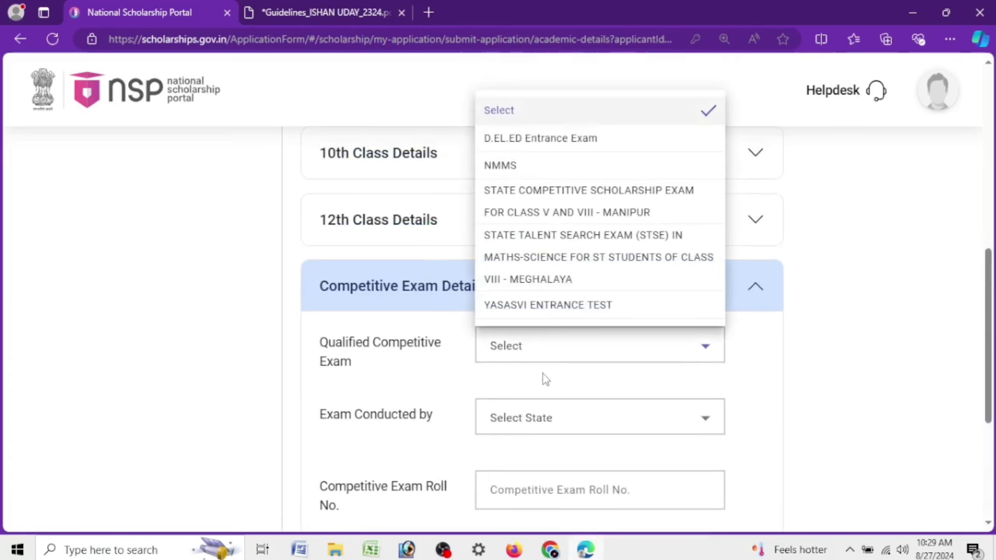
click(411, 350)
click(429, 287)
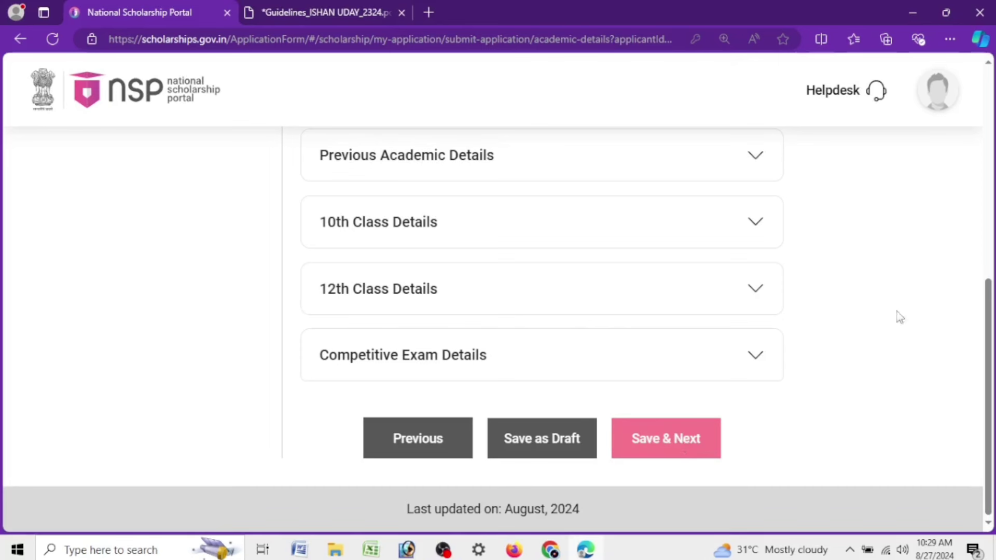
Save the academic details, acknowledge the notices, and advance to Scheme Details
click(670, 442)
click(508, 378)
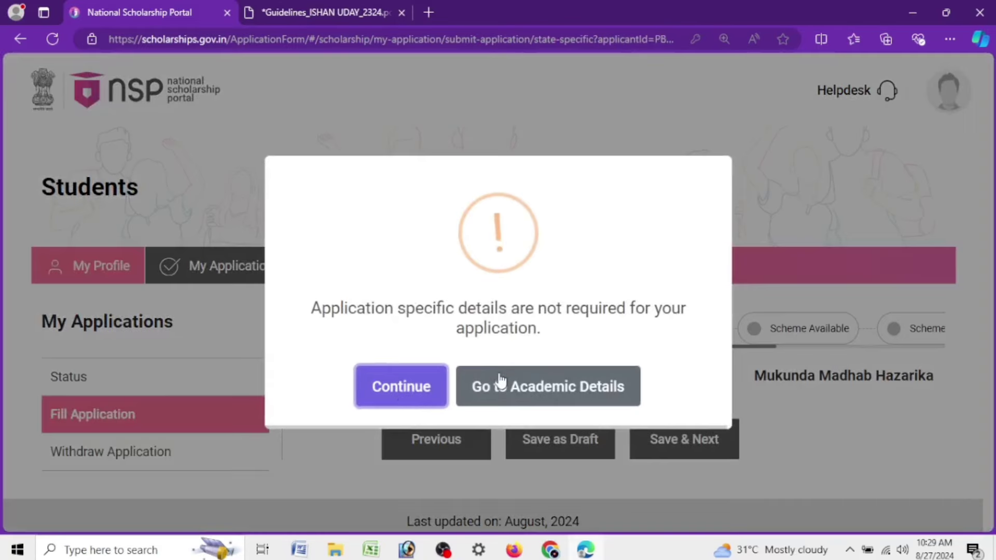
click(410, 393)
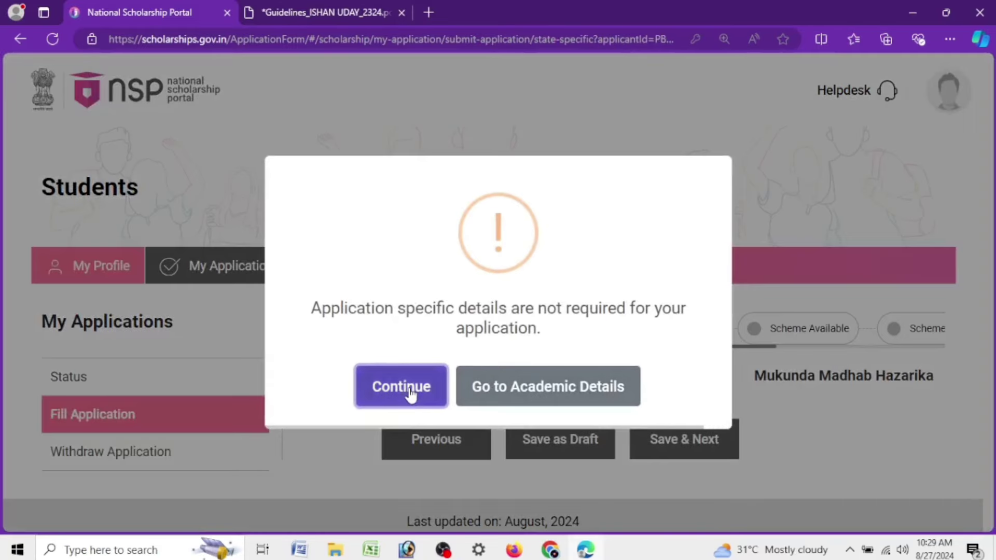
click(683, 443)
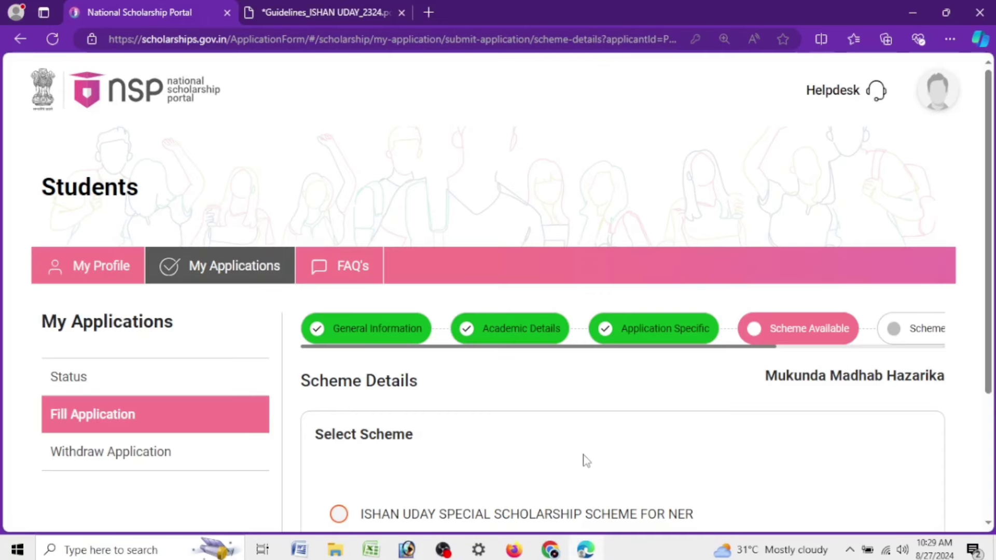
scroll(402, 285, down, 3)
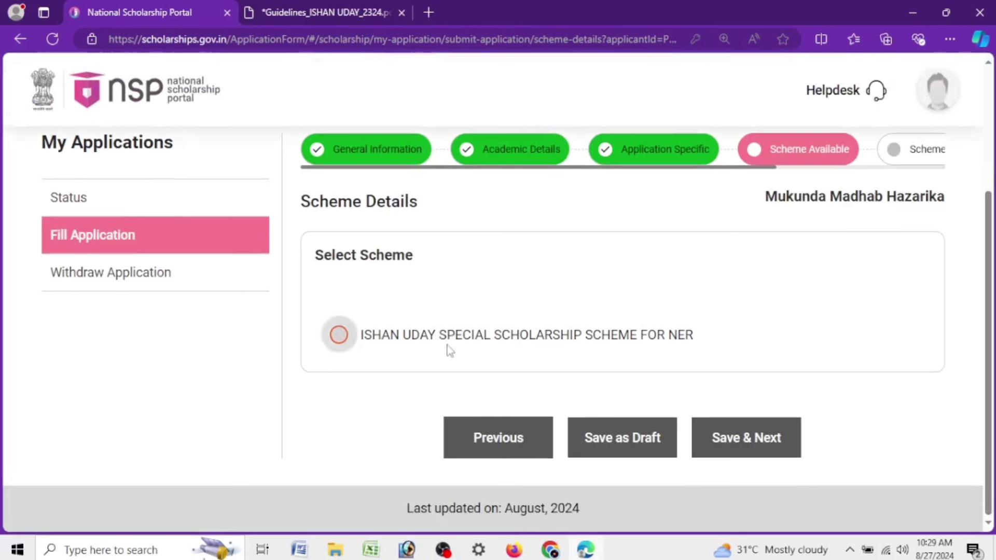
drag(704, 337, 309, 340)
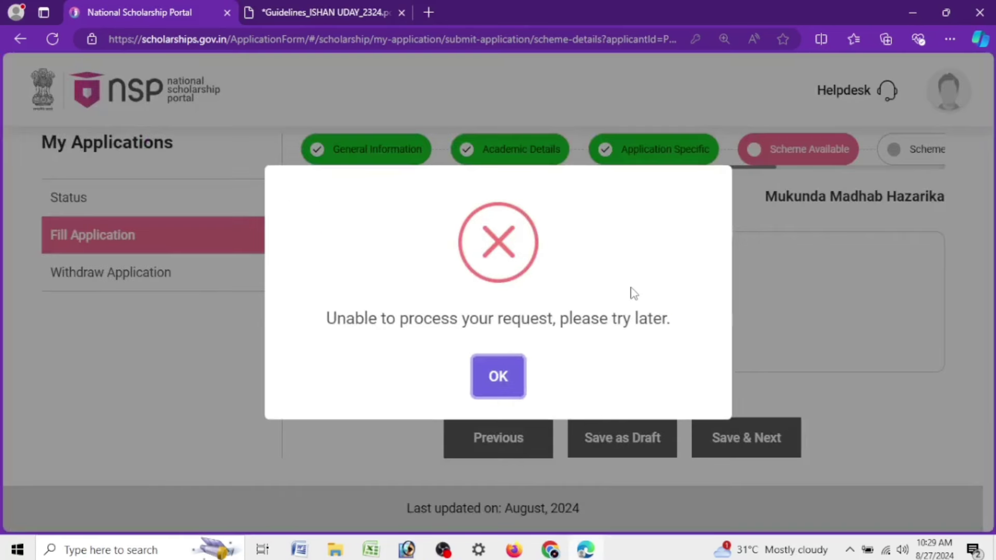
click(510, 387)
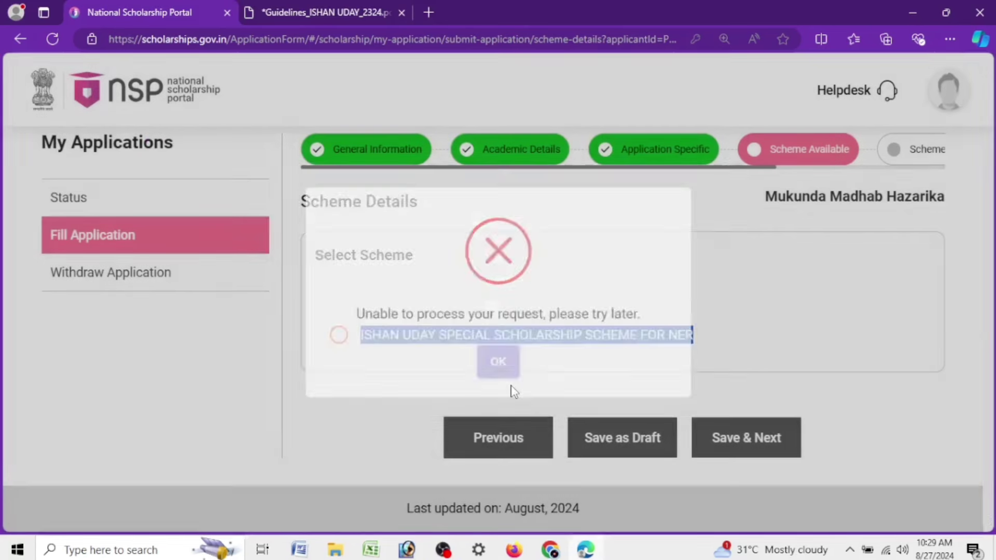
click(408, 260)
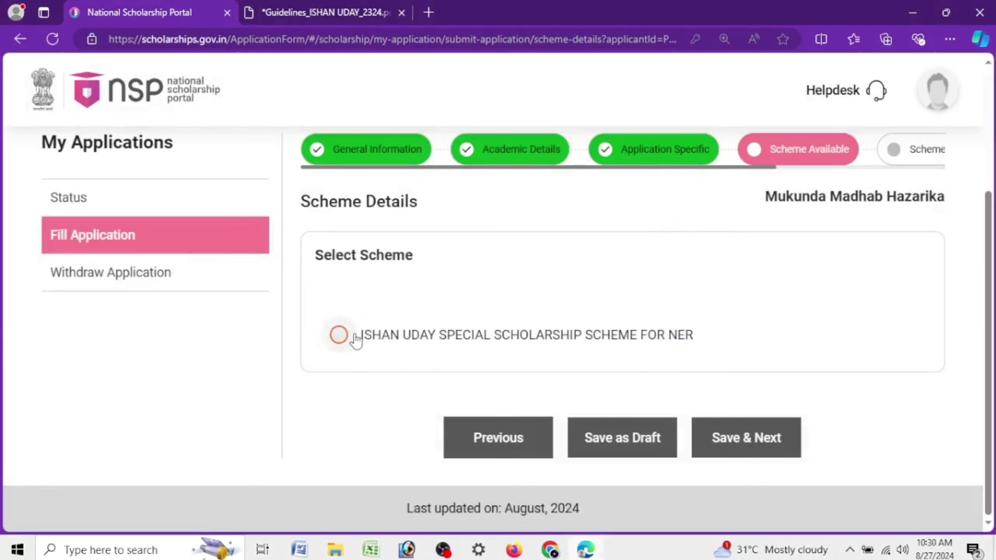
Select ISHAN UDAY SPECIAL SCHOLARSHIP SCHEME FOR NER and save the scheme details
drag(714, 337, 334, 338)
click(423, 362)
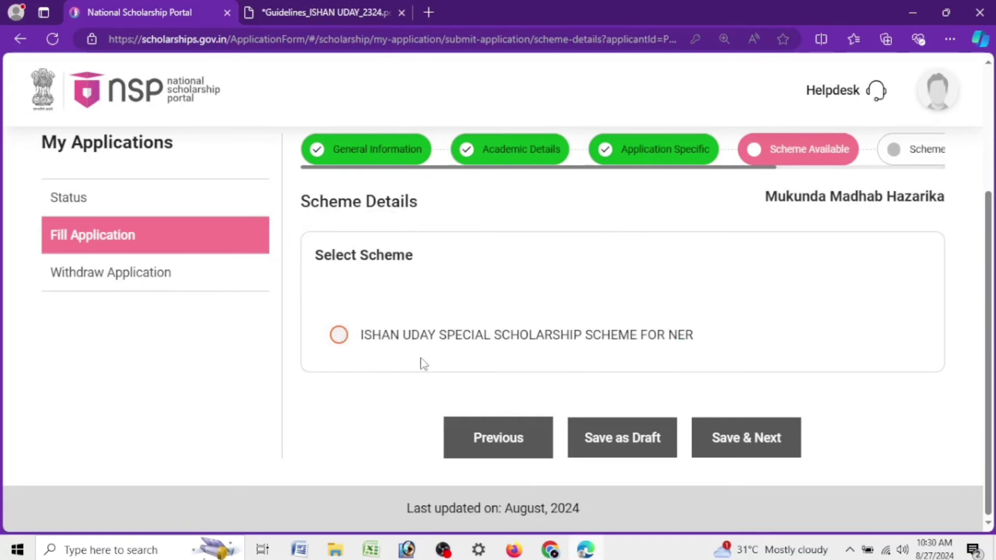
click(340, 342)
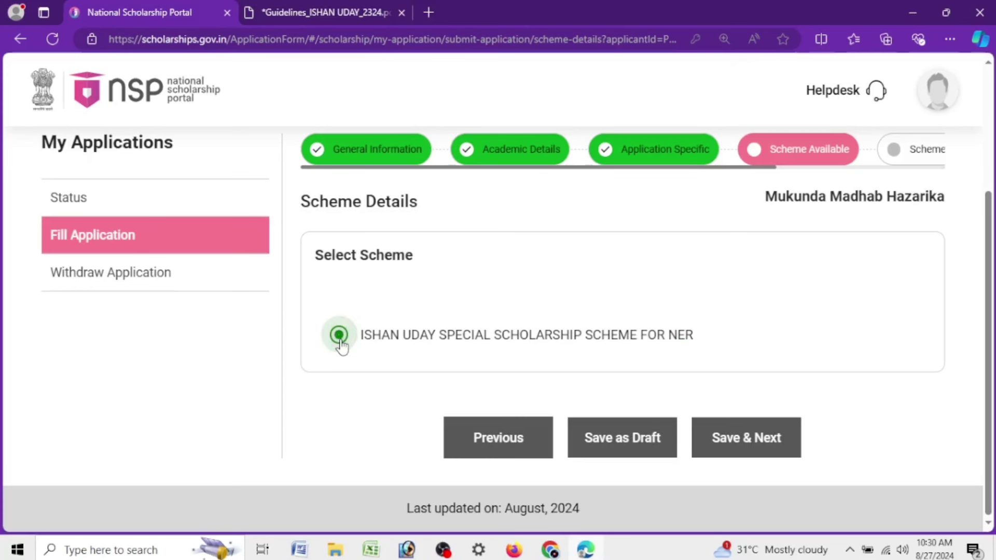
click(746, 453)
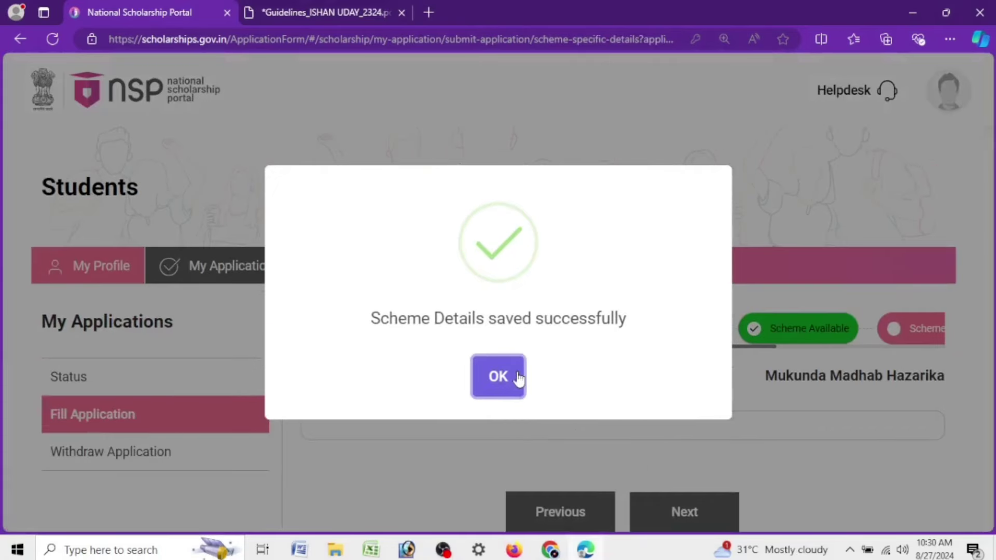
click(514, 379)
Save the scheme-specific details and proceed to Upload Documents
scroll(732, 416, down, 2)
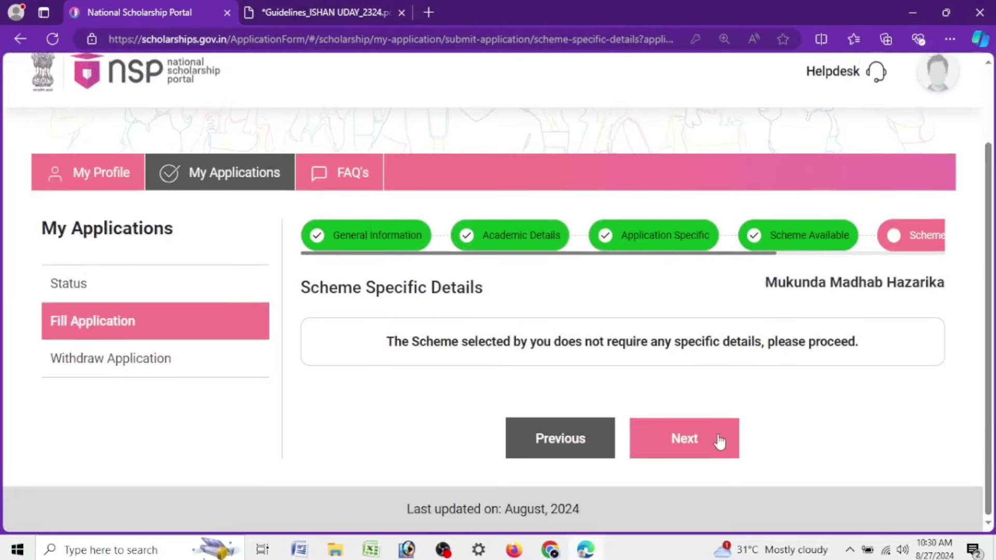
click(719, 441)
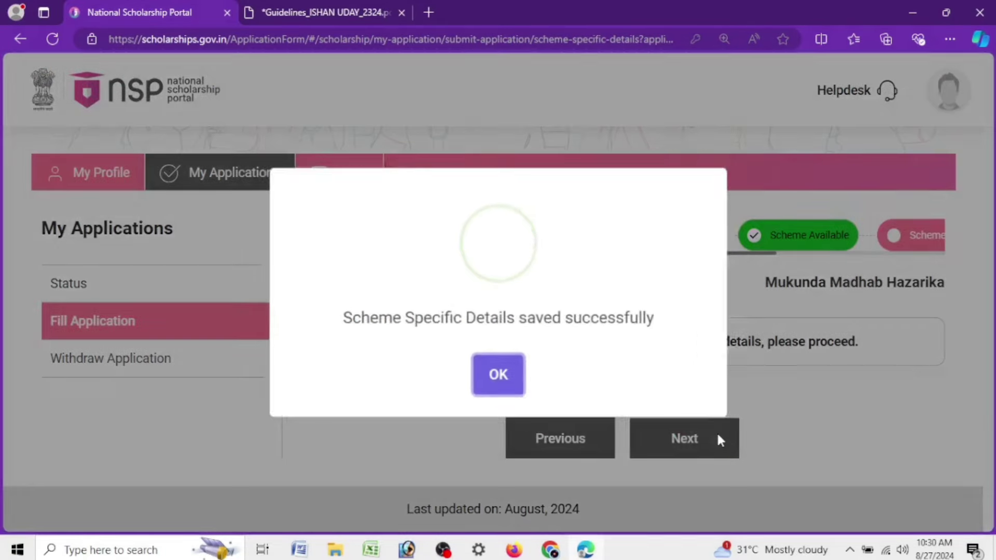
click(507, 389)
click(707, 422)
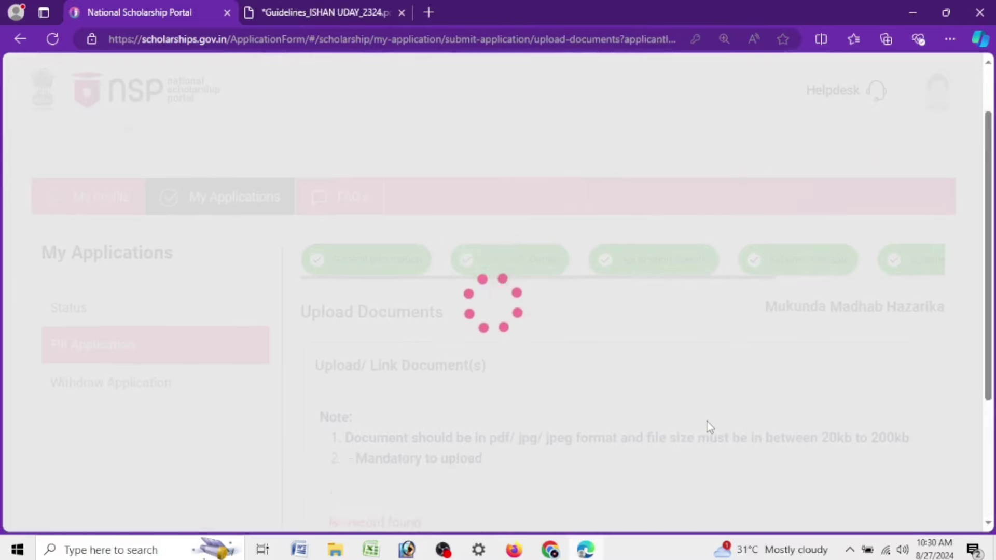
Scroll through the Upload Documents list of five required documents
scroll(710, 421, down, 2)
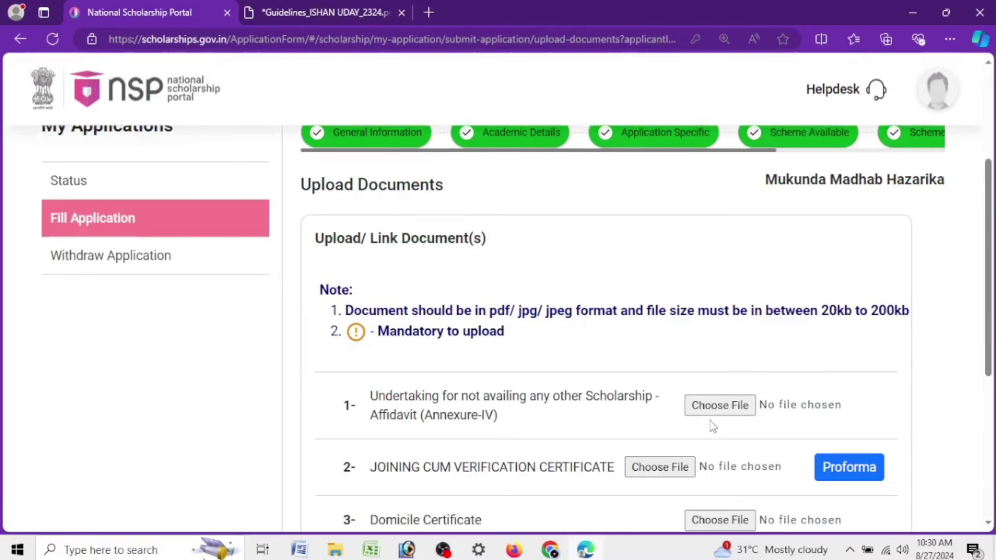
scroll(710, 422, down, 4)
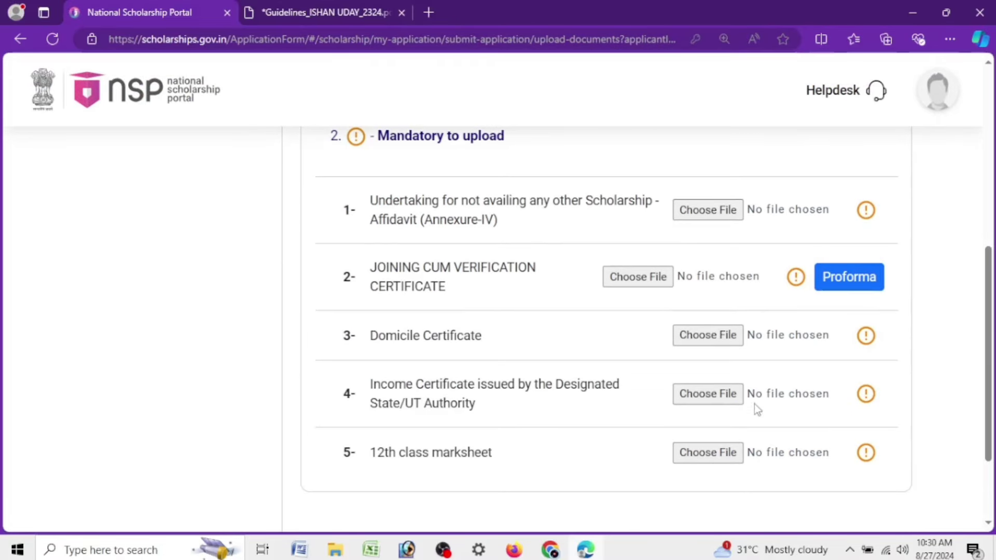
scroll(755, 407, down, 2)
scroll(752, 402, up, 4)
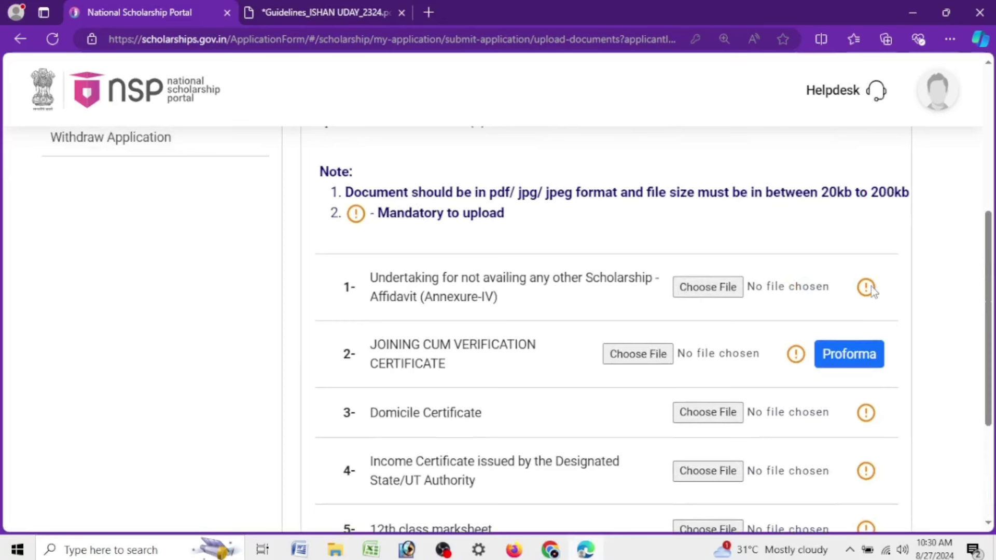
scroll(807, 289, down, 2)
scroll(794, 295, up, 2)
drag(375, 214, 549, 221)
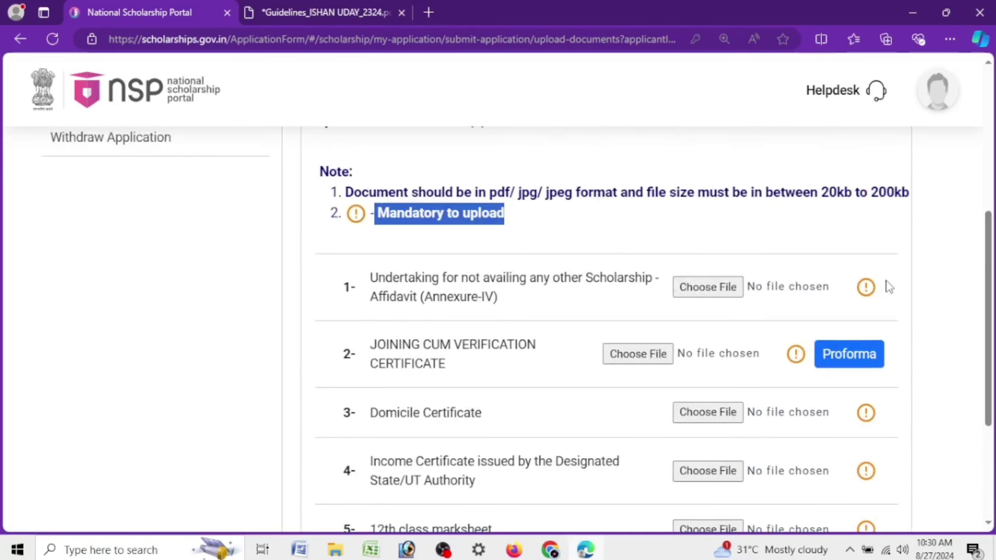
scroll(876, 304, down, 4)
scroll(876, 306, up, 4)
Highlight the note's accepted file formats and its 20kb to 200kb size limit
click(716, 200)
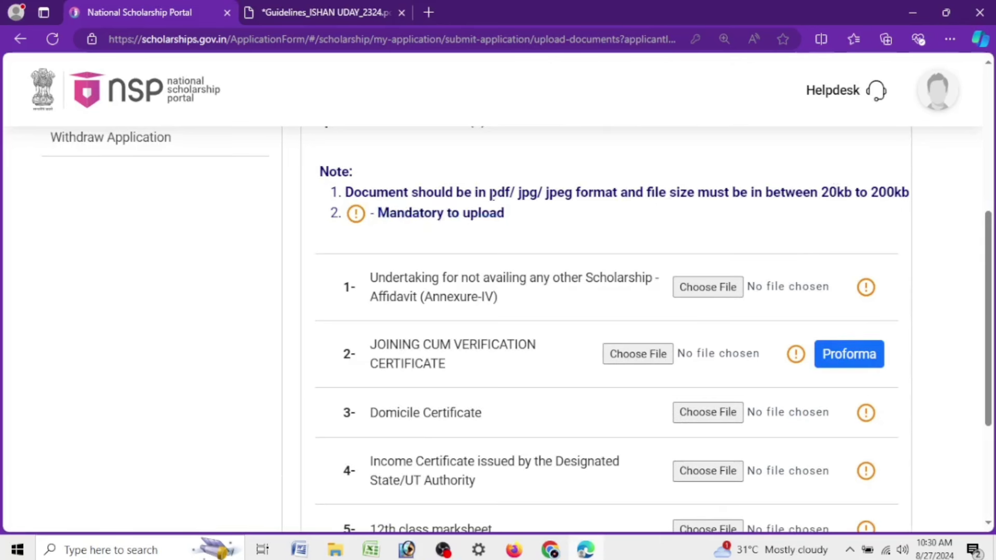
drag(491, 193, 544, 202)
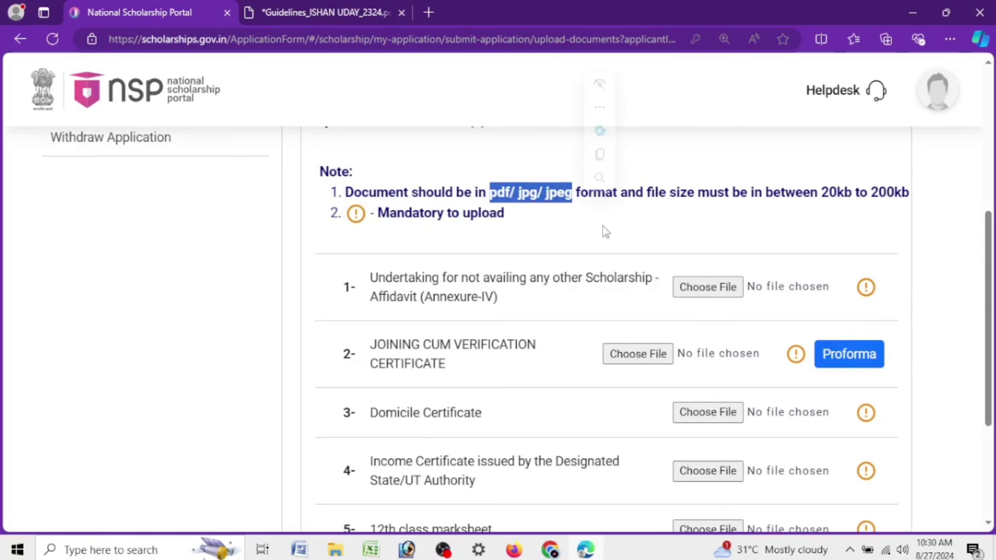
click(680, 189)
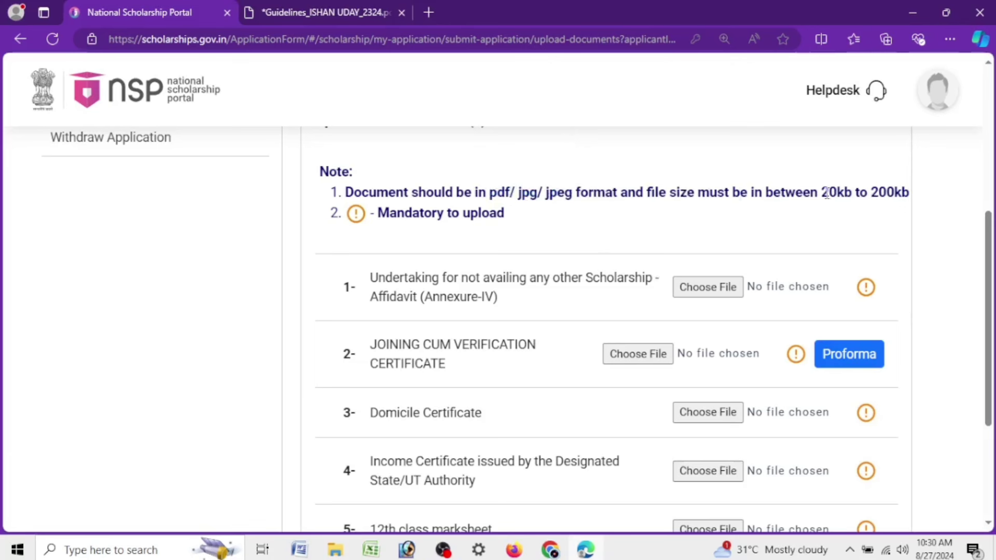
drag(817, 196, 911, 196)
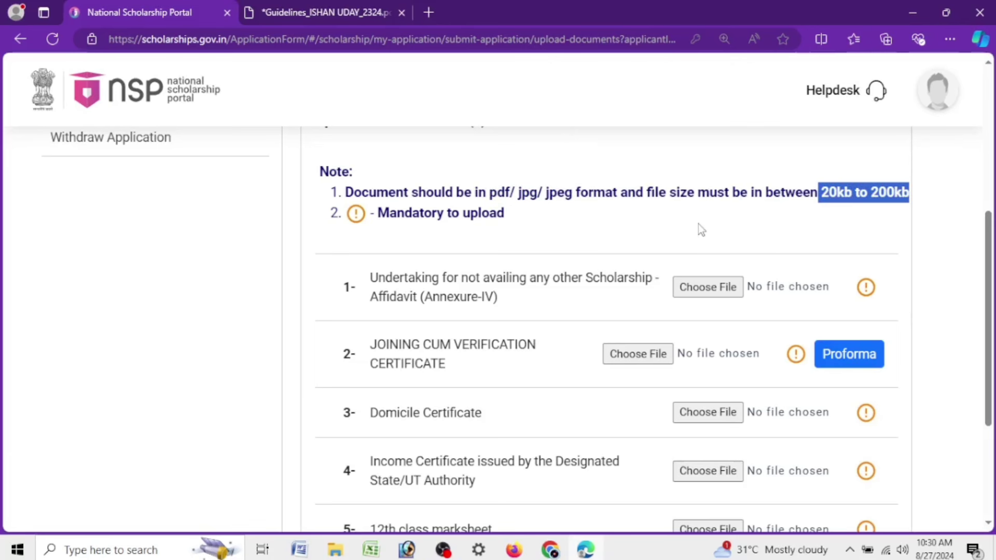
drag(992, 234, 992, 278)
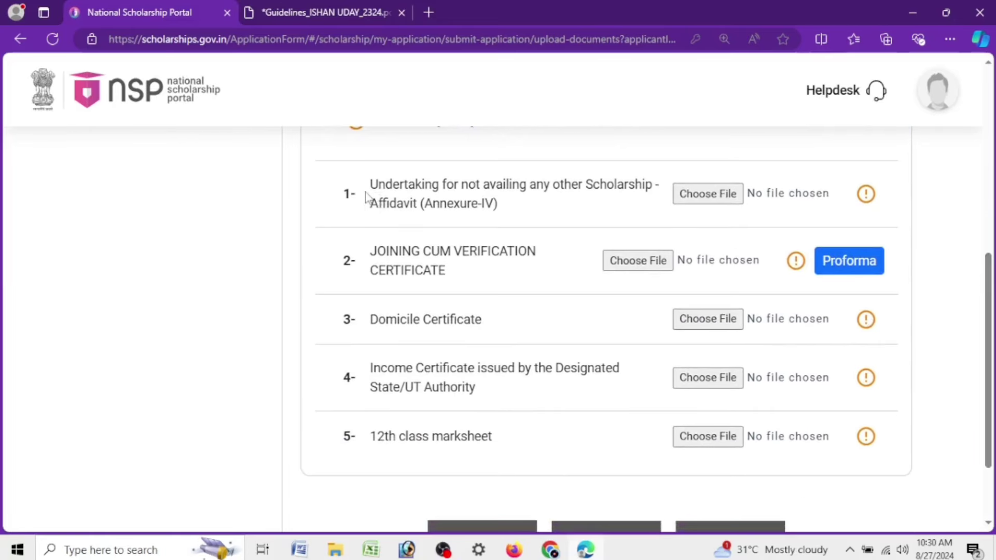
Copy document 1's label, select its Annexure-IV reference, and open a new browser tab
drag(367, 196, 560, 201)
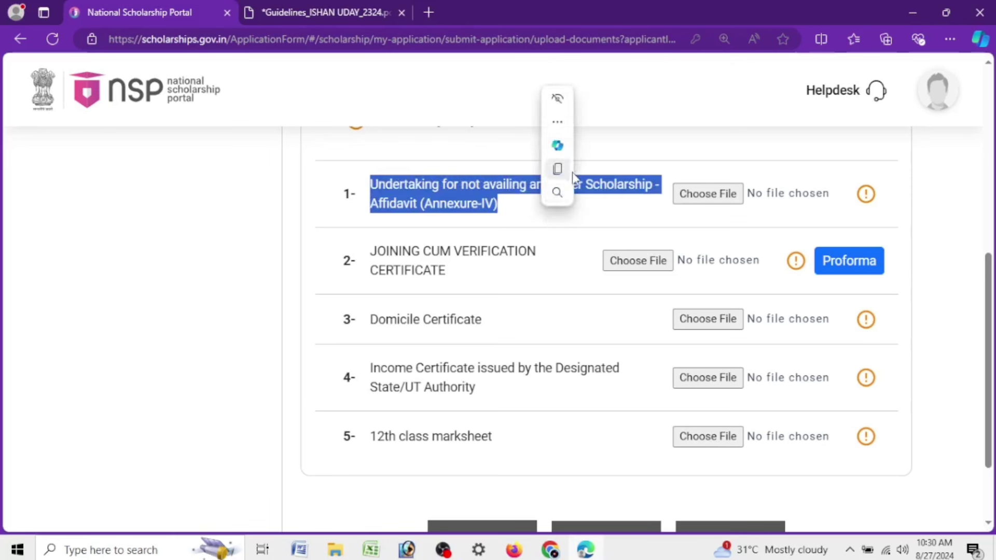
click(566, 171)
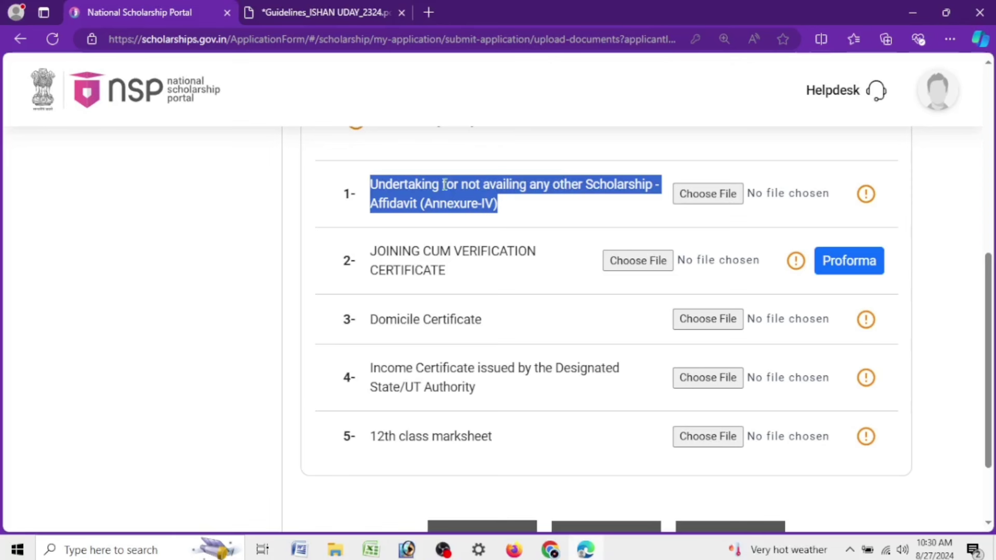
click(346, 214)
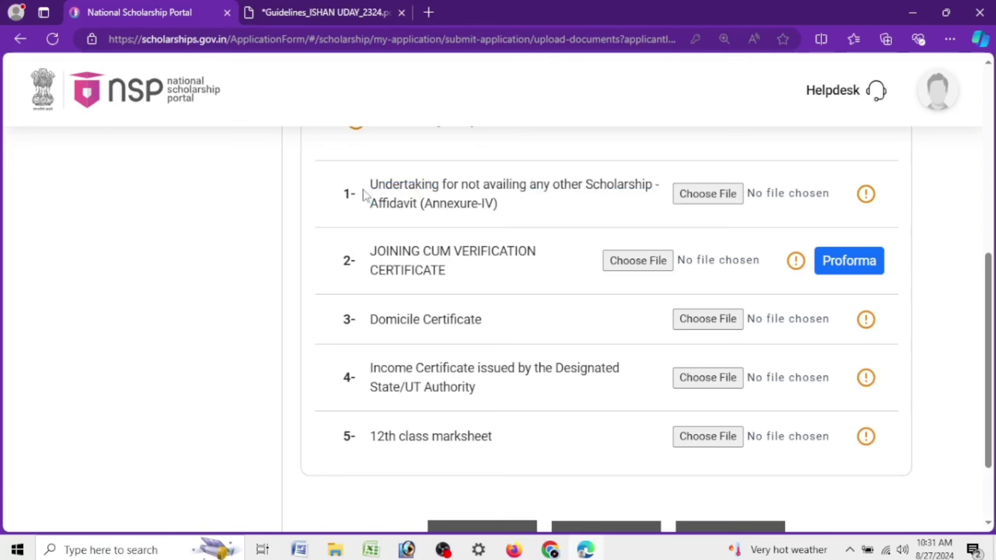
drag(369, 193, 535, 207)
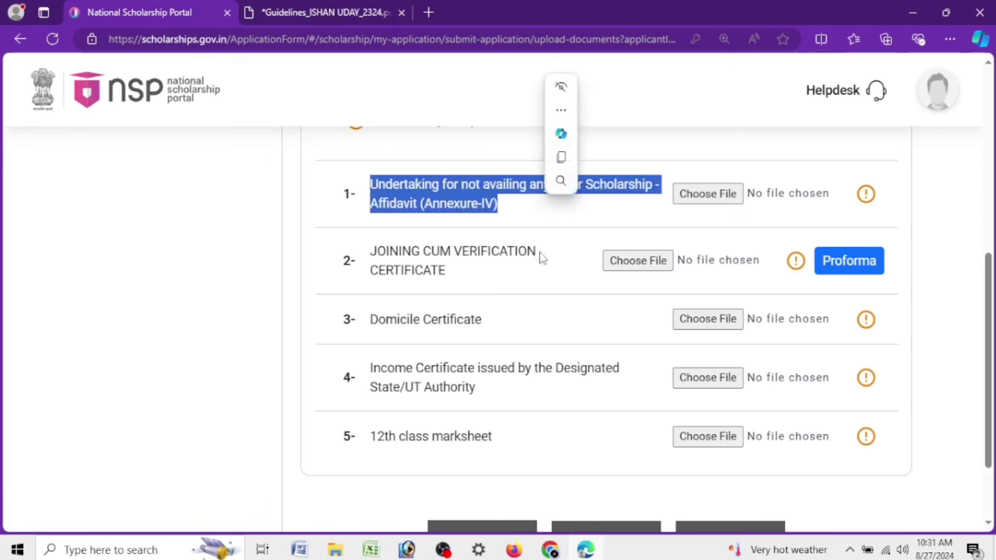
click(475, 210)
drag(428, 207, 498, 205)
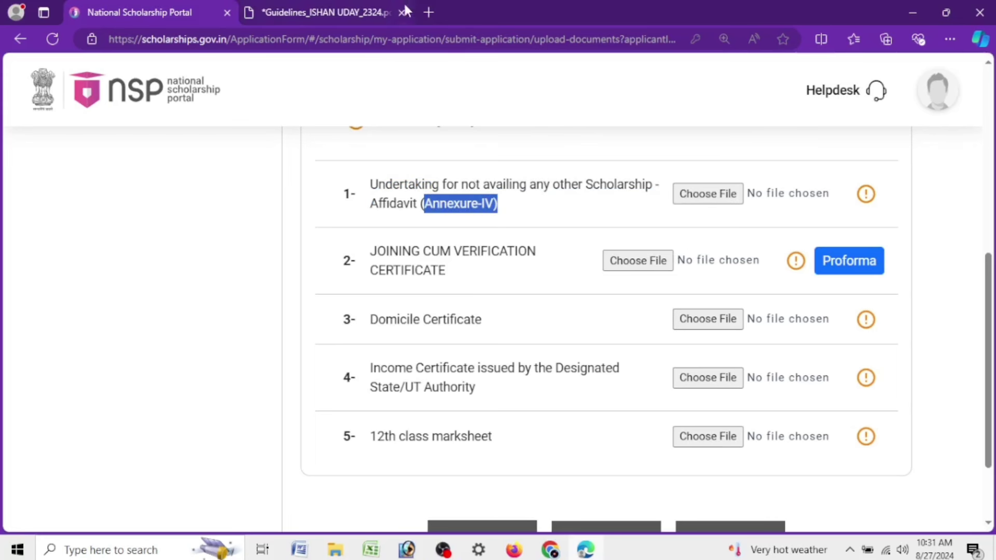
click(425, 12)
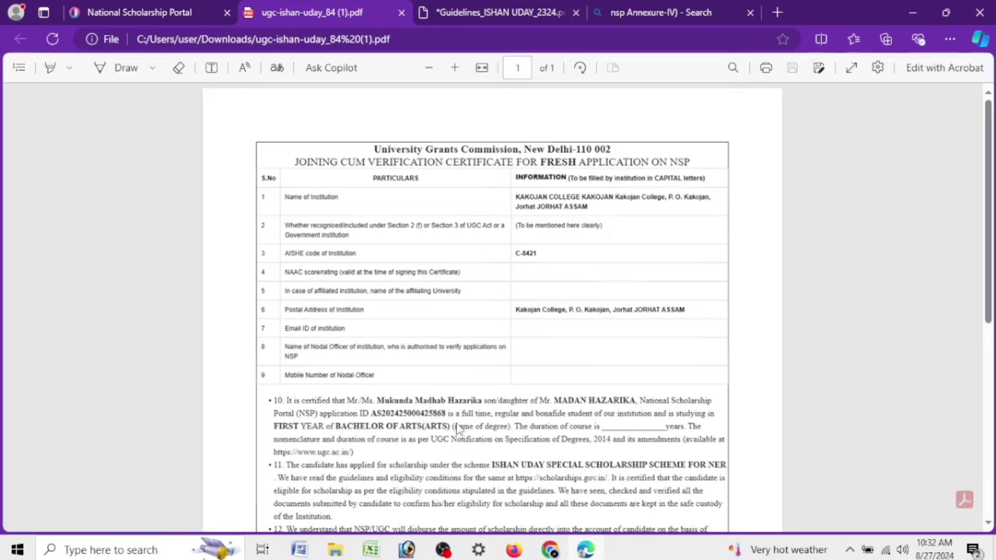
Draw trial ink strokes in the Head of Institution and Nodal Officer signature blocks
scroll(458, 428, up, 2)
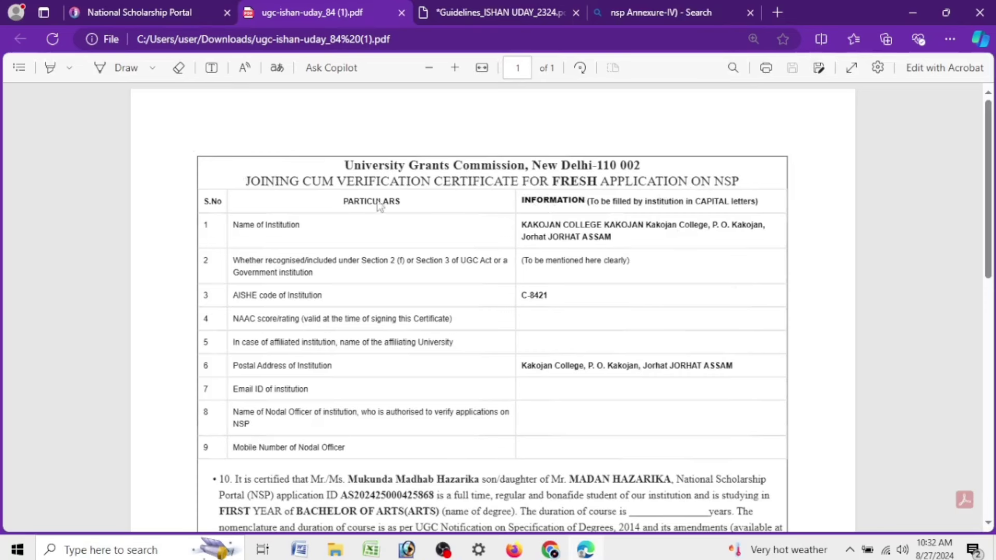
scroll(399, 207, down, 7)
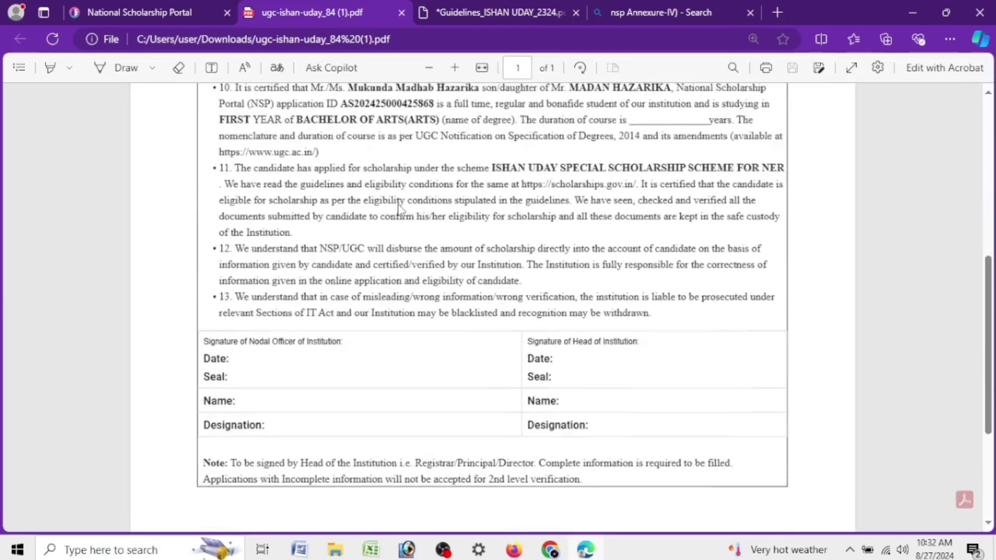
click(123, 68)
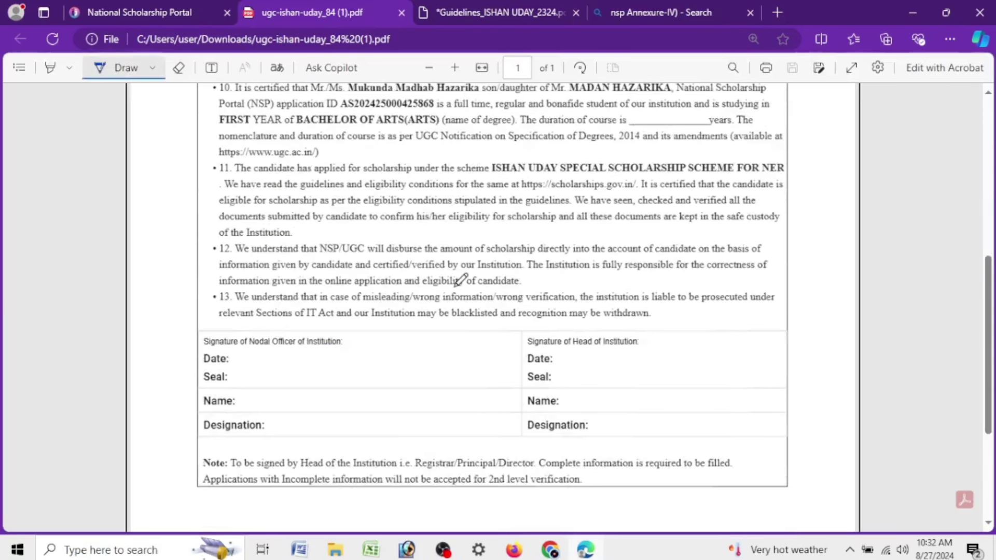
drag(614, 400, 686, 365)
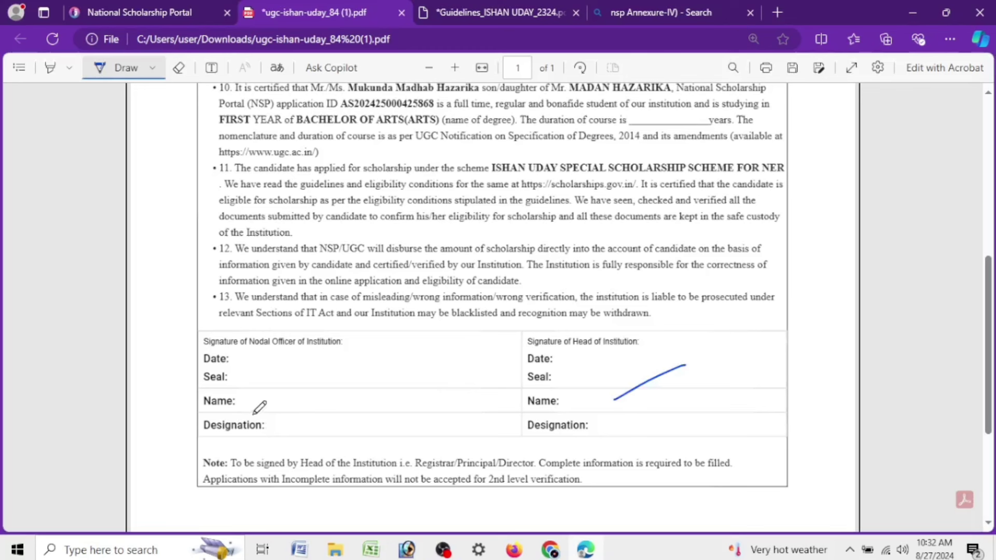
drag(272, 406, 391, 372)
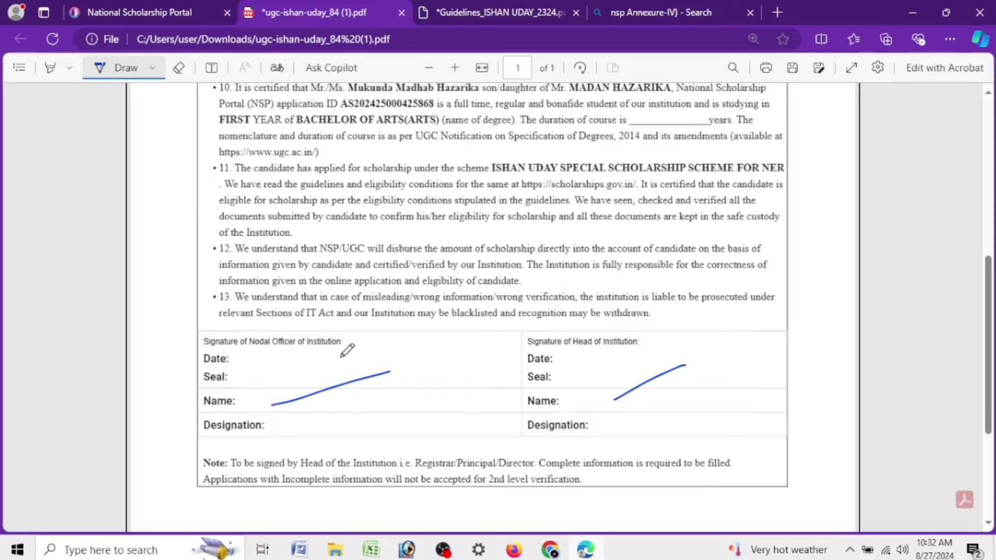
mouse_move(326, 354)
mouse_down()
mouse_move(382, 395)
mouse_move(293, 355)
mouse_up()
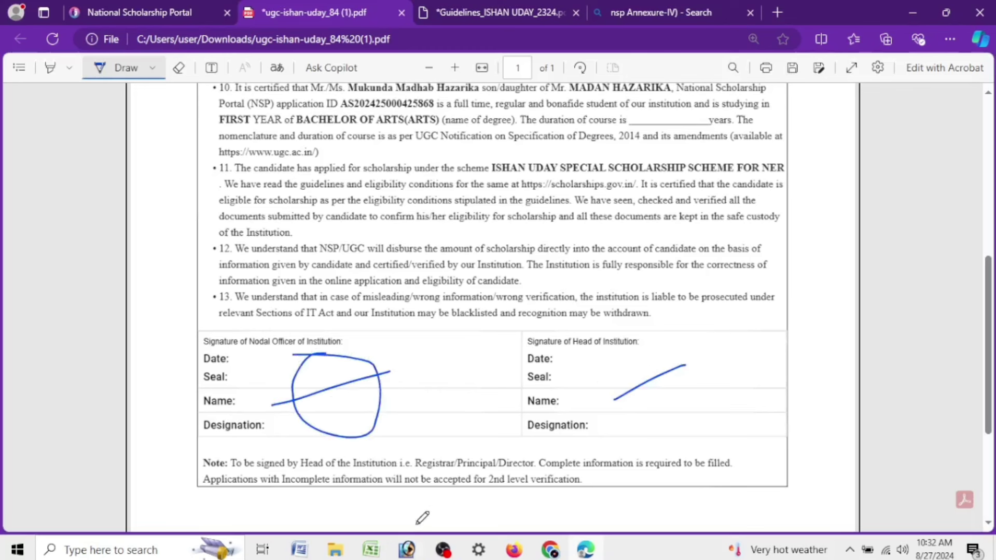
Erase the trial strokes from both signature blocks and return to the portal tab
click(179, 68)
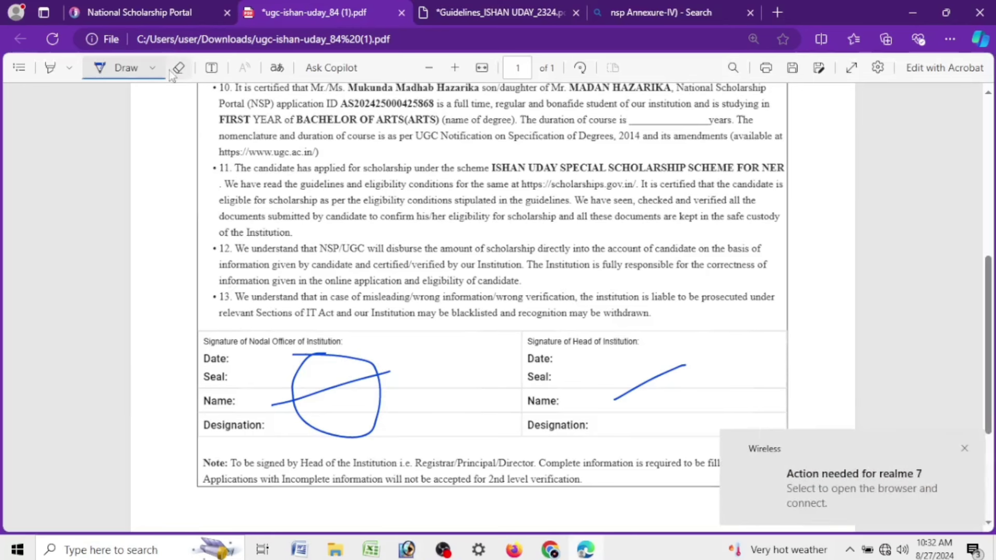
drag(338, 415, 366, 436)
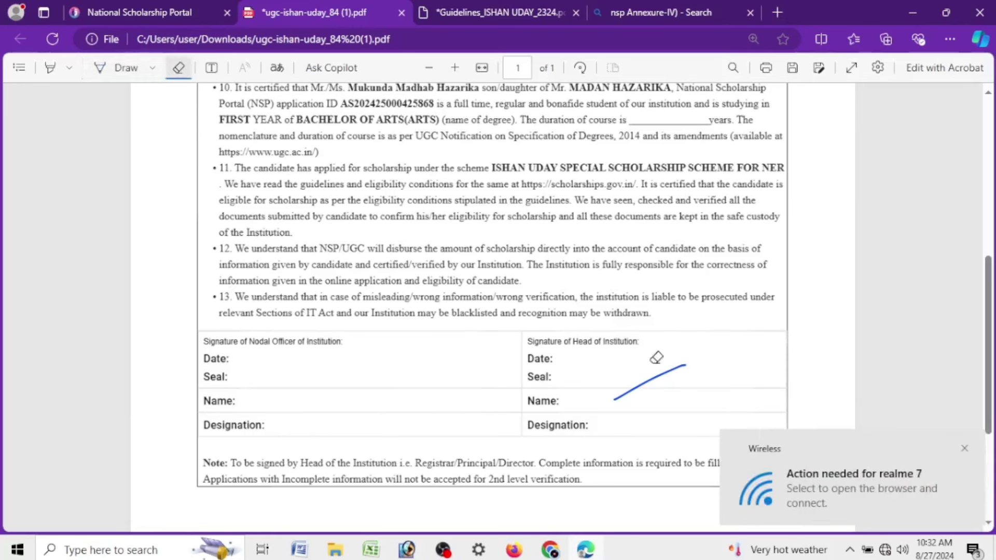
drag(658, 356, 704, 390)
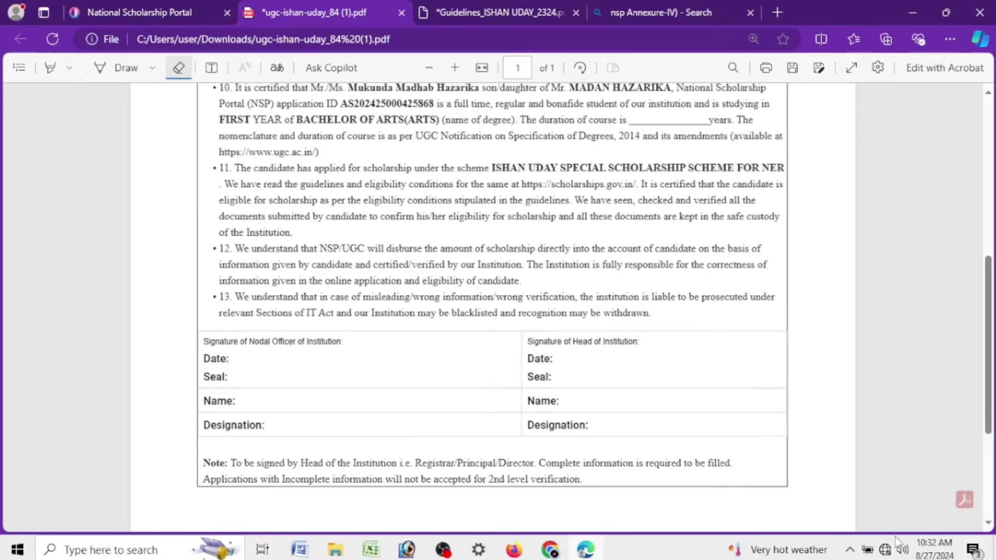
click(886, 551)
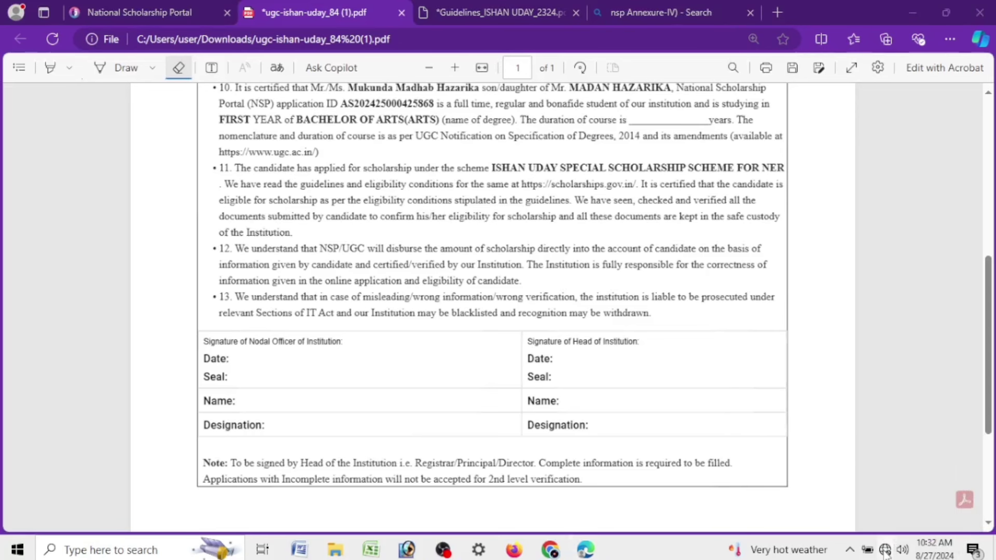
click(139, 12)
Review the Income Certificate and 12th marksheet rows, then choose a file for the marksheet
drag(370, 368, 521, 383)
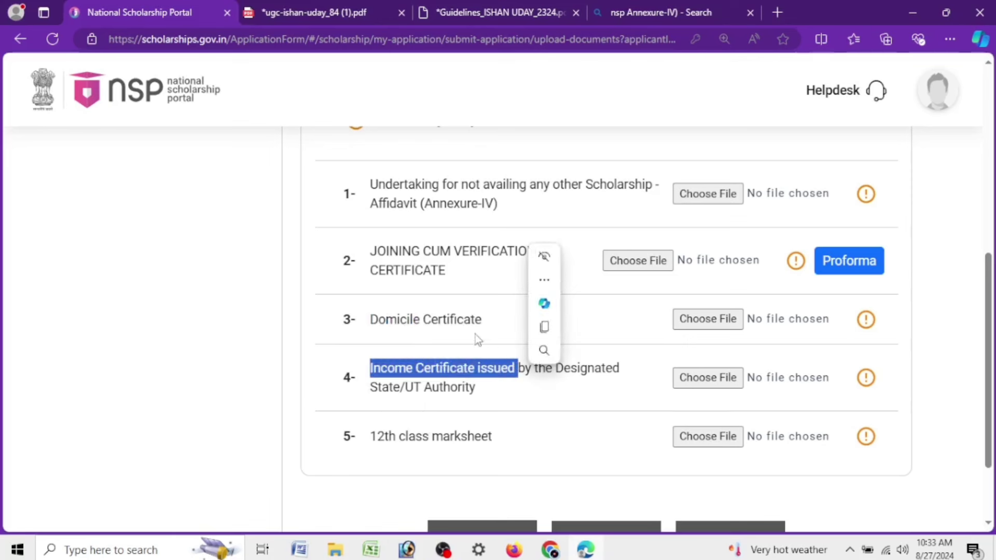
drag(415, 322, 425, 328)
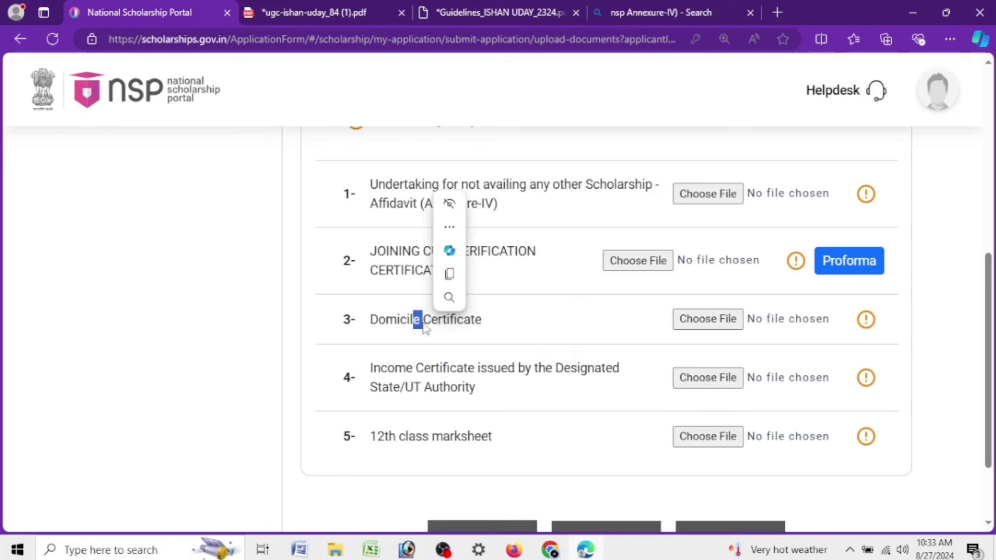
drag(368, 368, 493, 395)
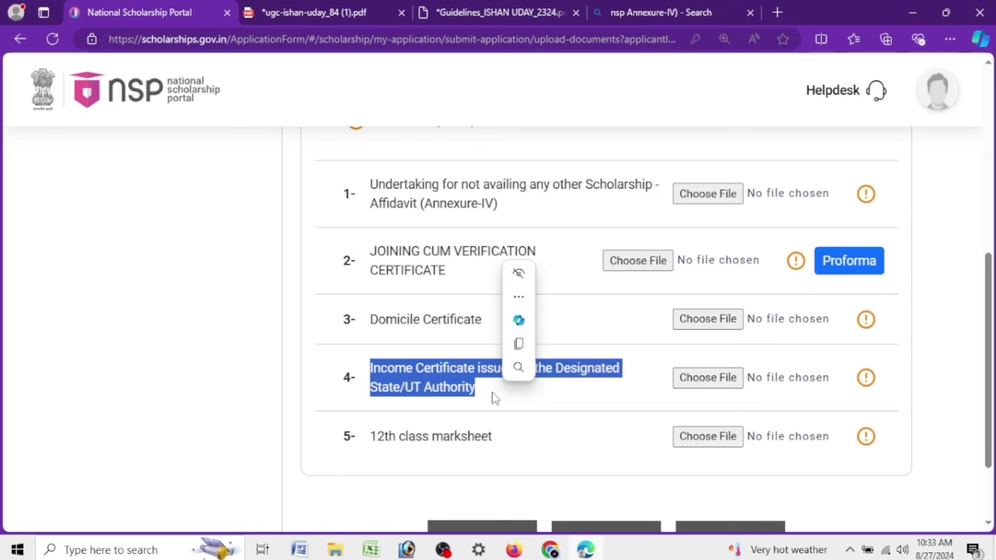
click(390, 412)
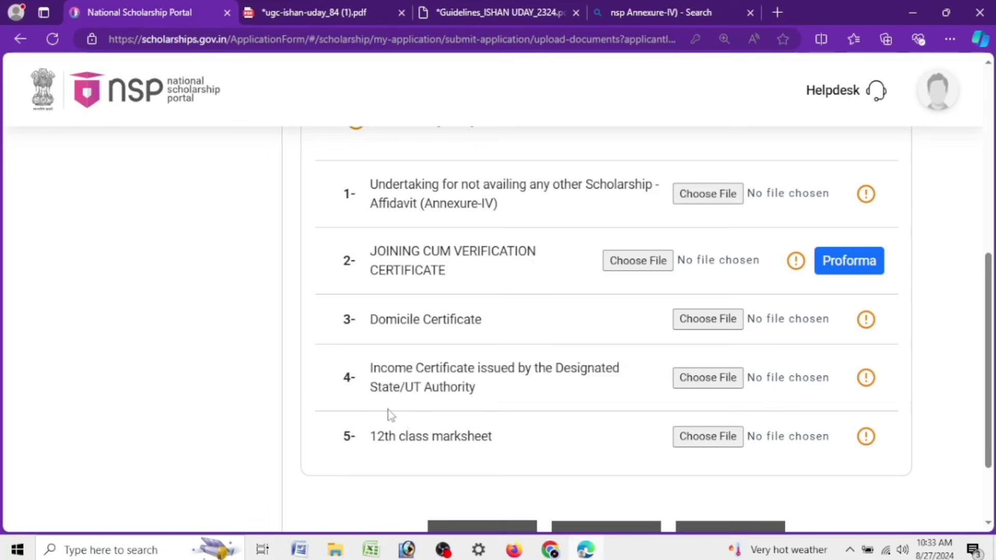
drag(372, 438, 510, 466)
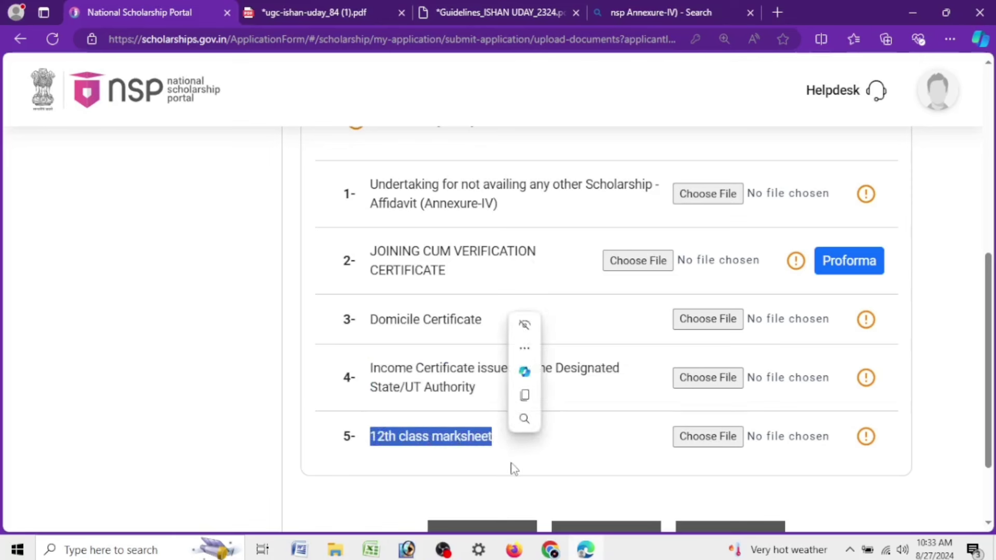
click(513, 463)
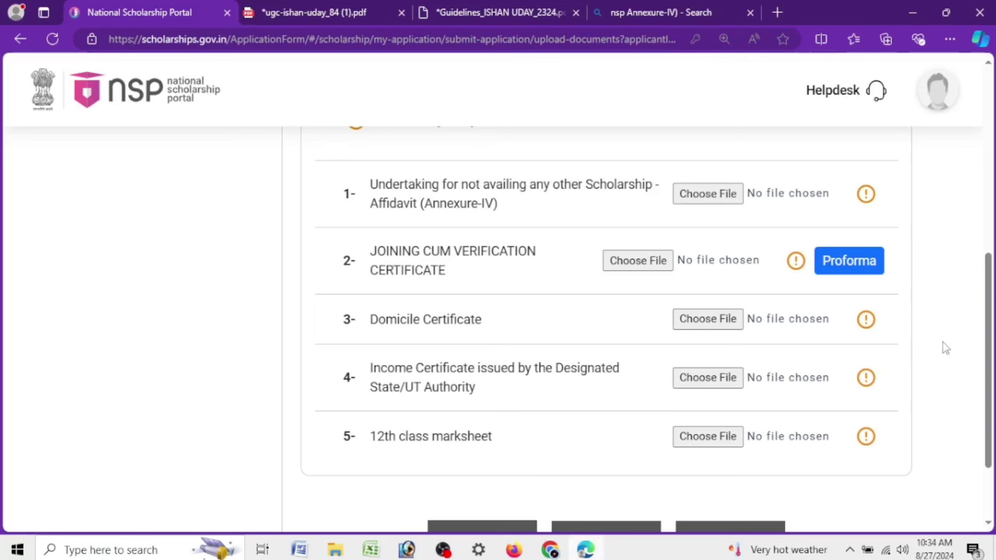
scroll(498, 456, down, 2)
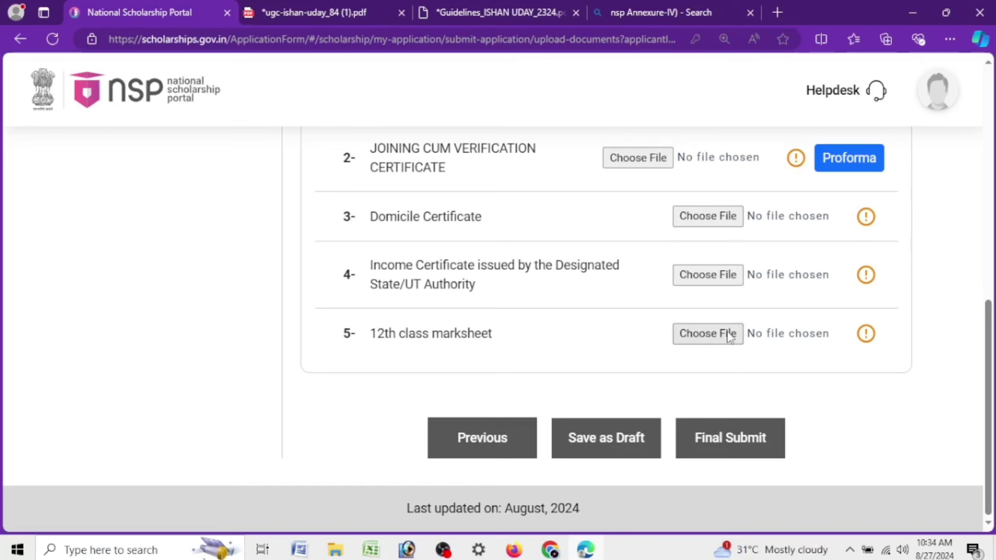
click(731, 335)
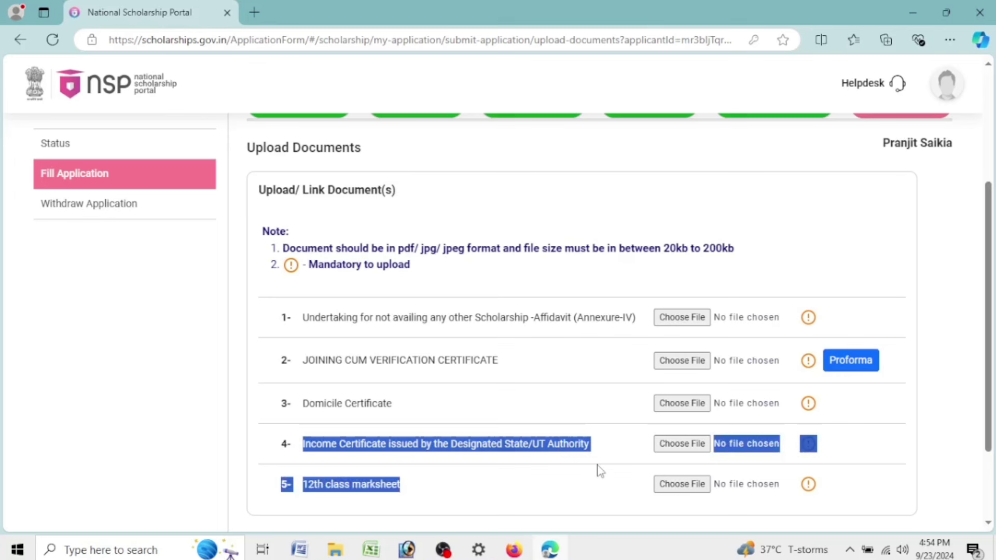
Upload the second affidavit PDF for the Annexure-IV affidavit row
drag(596, 469, 522, 473)
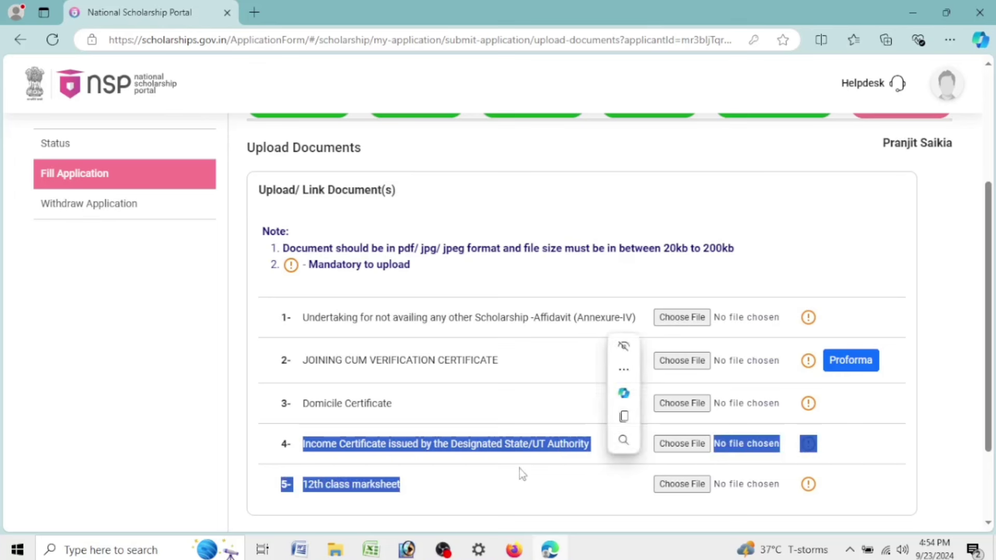
click(304, 487)
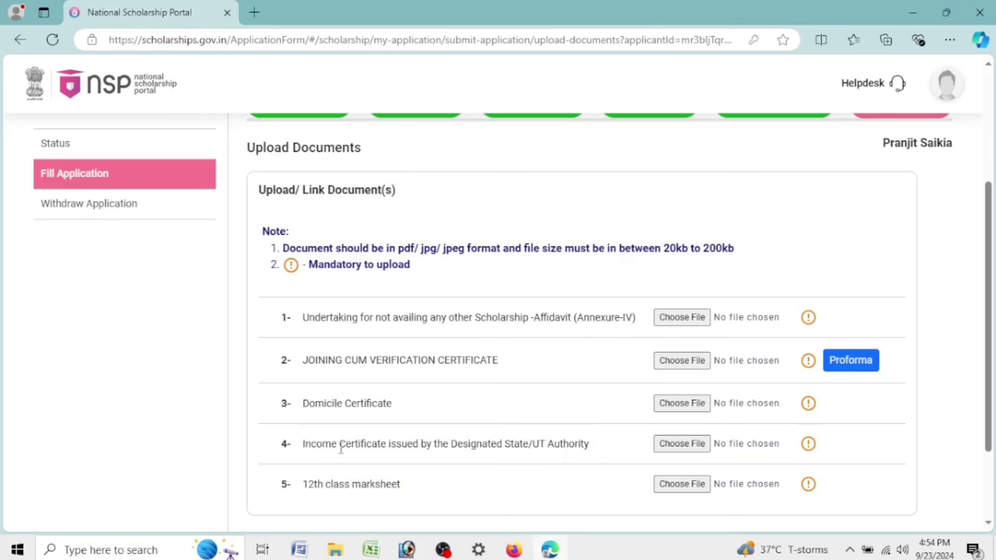
drag(302, 485, 393, 485)
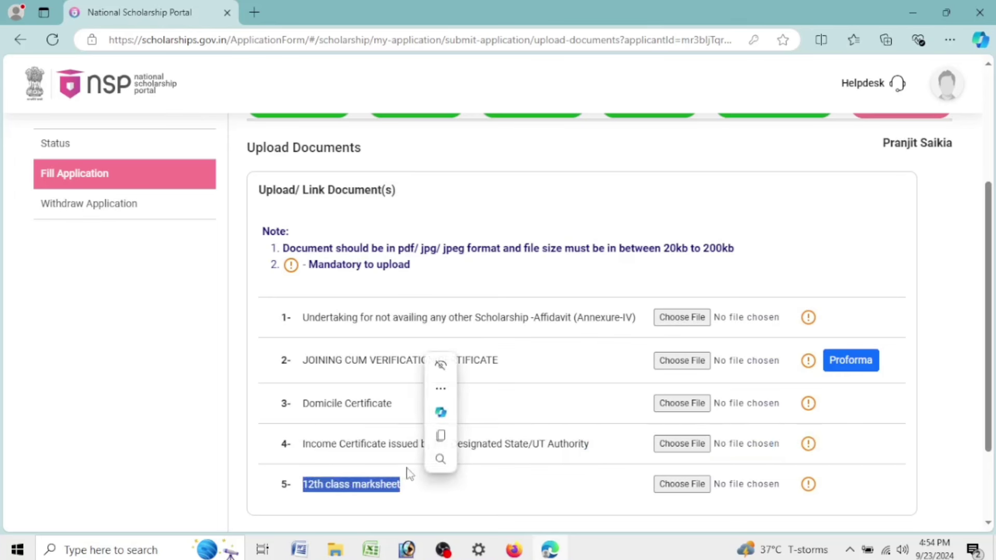
click(683, 318)
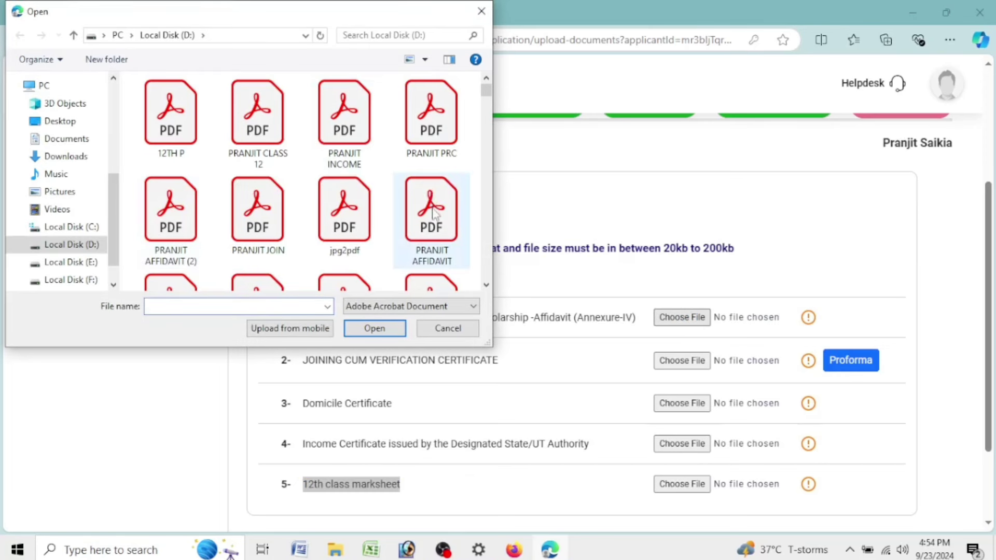
click(153, 251)
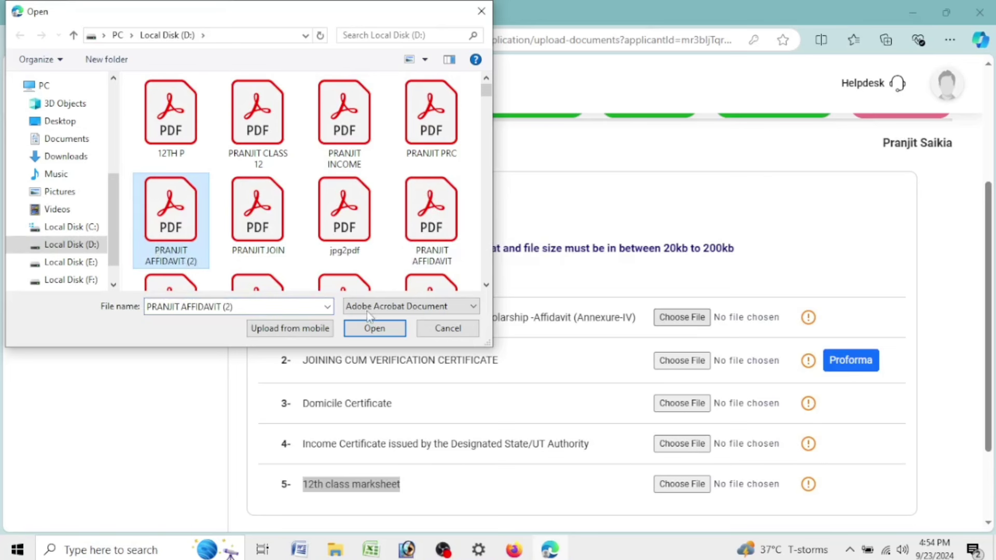
click(378, 331)
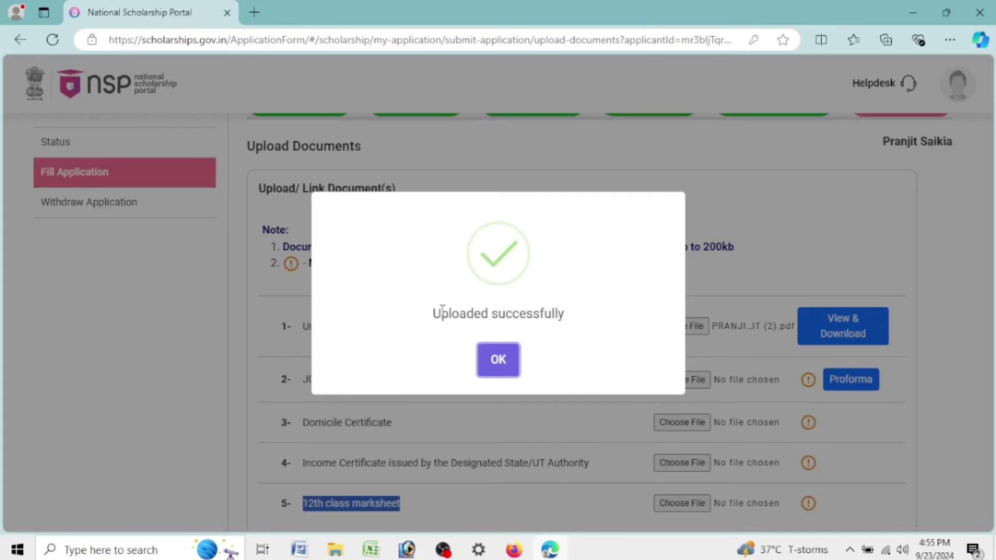
drag(436, 313, 585, 320)
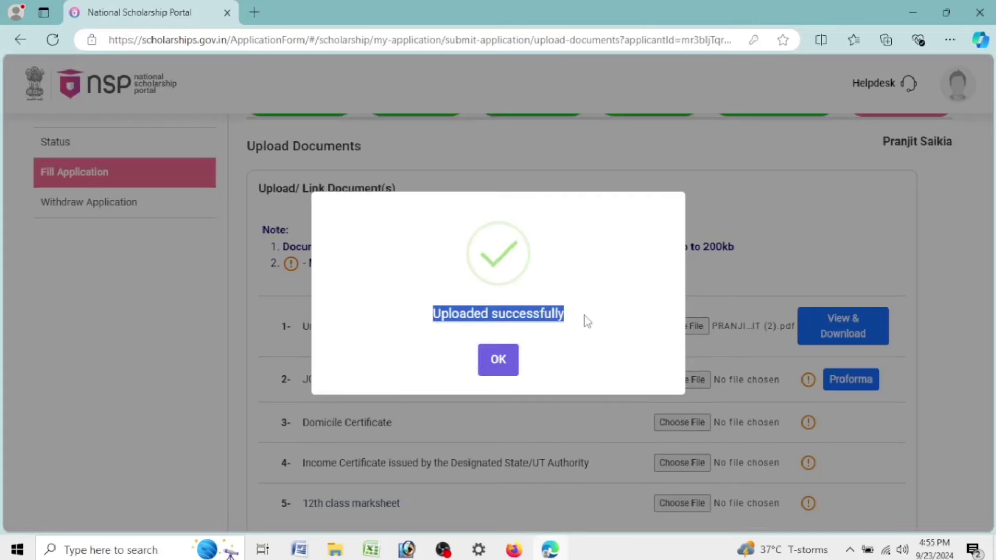
click(499, 364)
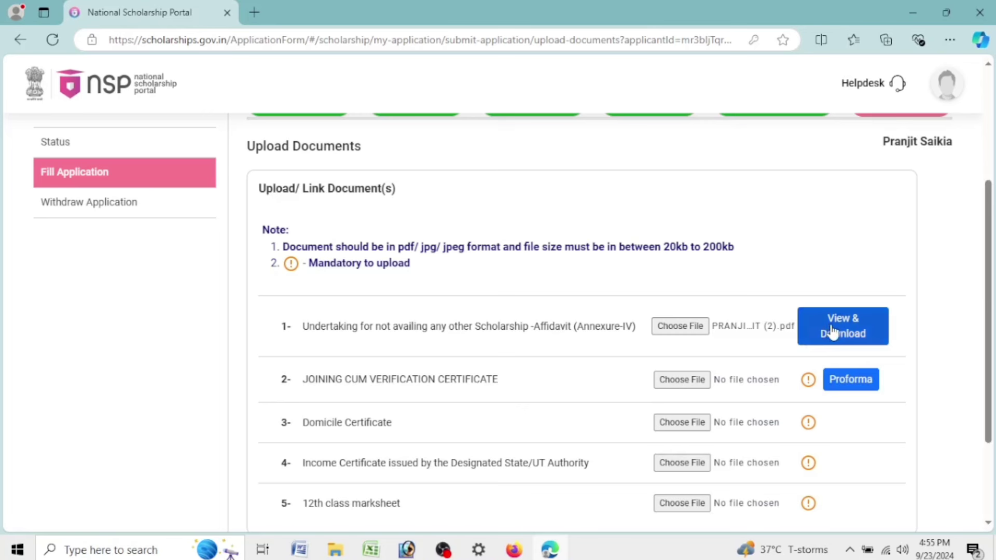
Upload the joining certificate PDF for the Joining Cum Verification Certificate row
click(677, 383)
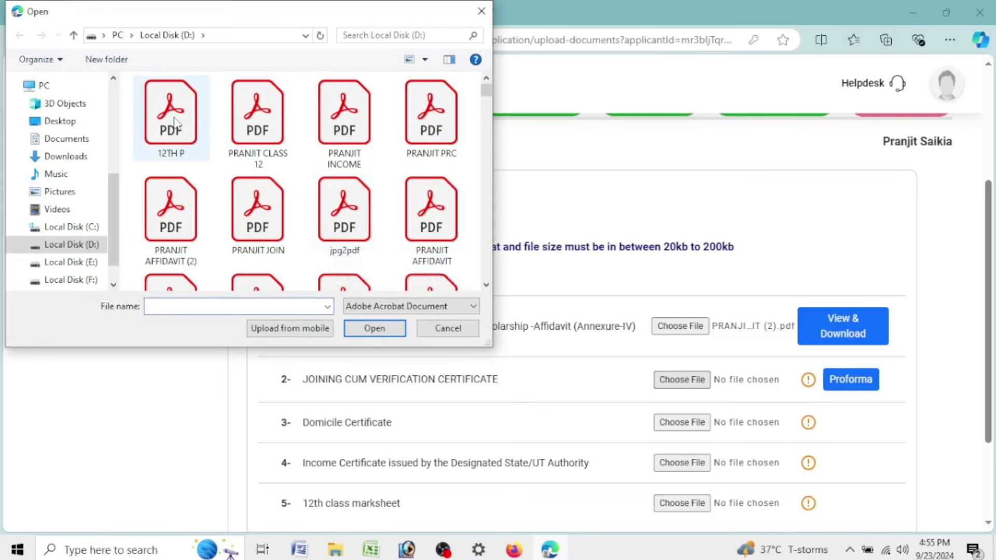
click(265, 228)
click(375, 329)
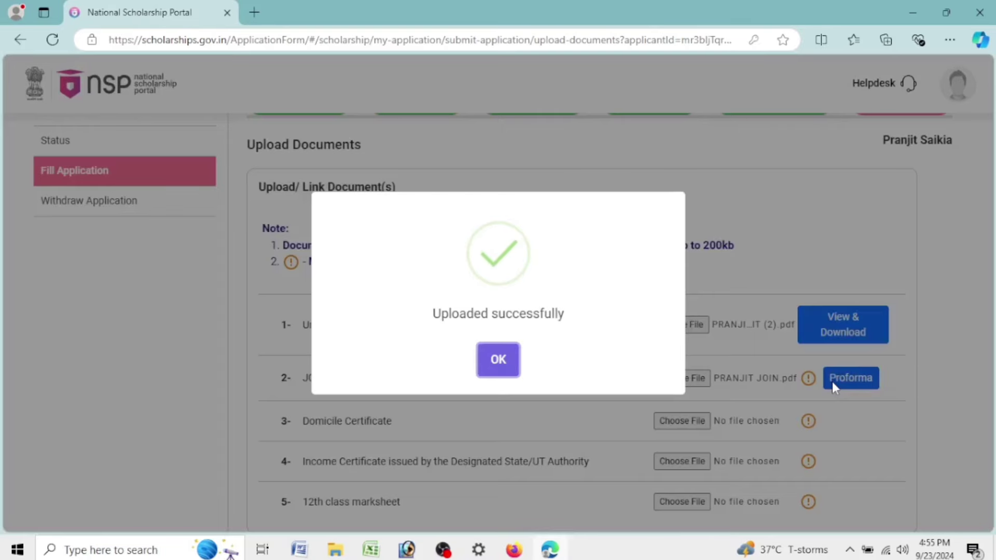
click(506, 359)
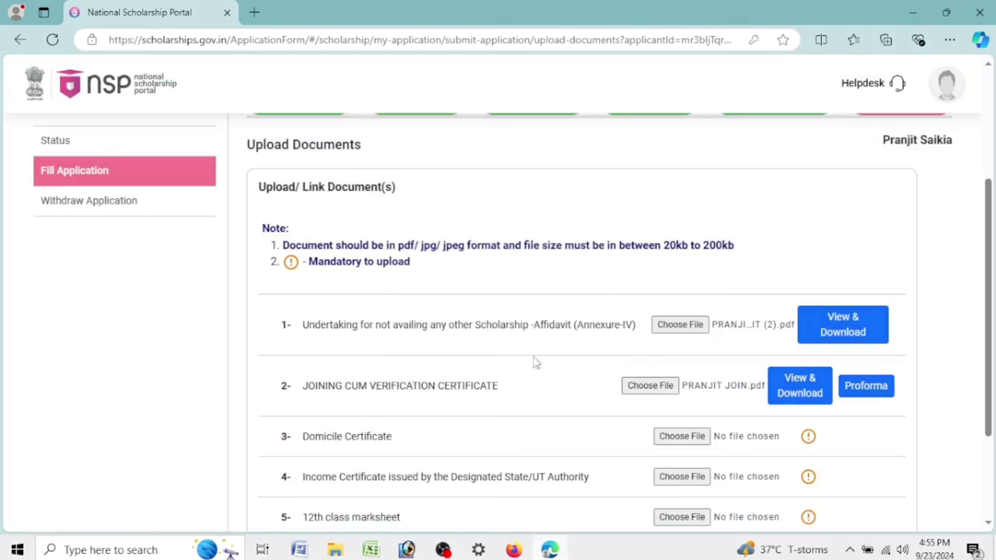
Try uploading the PRC PDF as the Domicile Certificate and dismiss the file size error
click(699, 444)
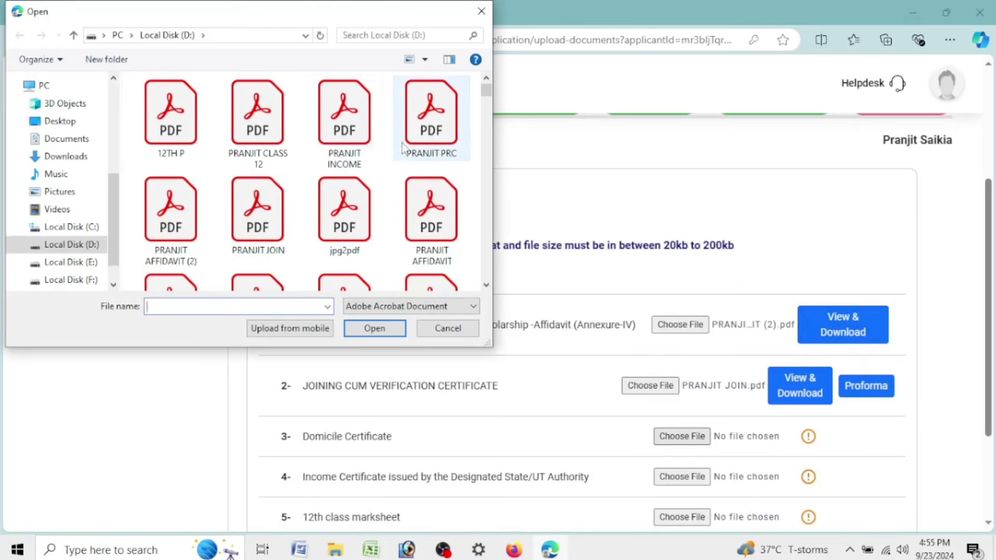
click(404, 148)
click(379, 330)
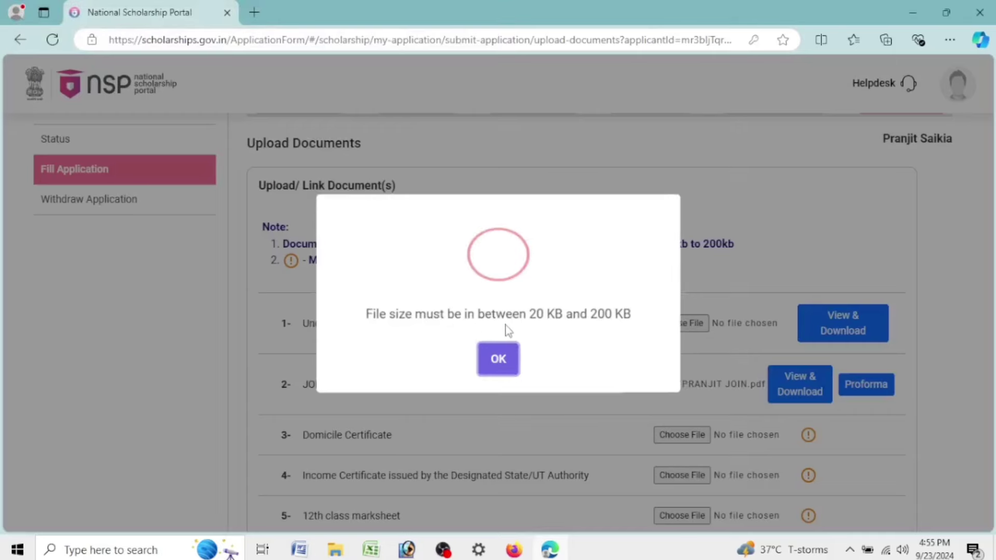
click(500, 360)
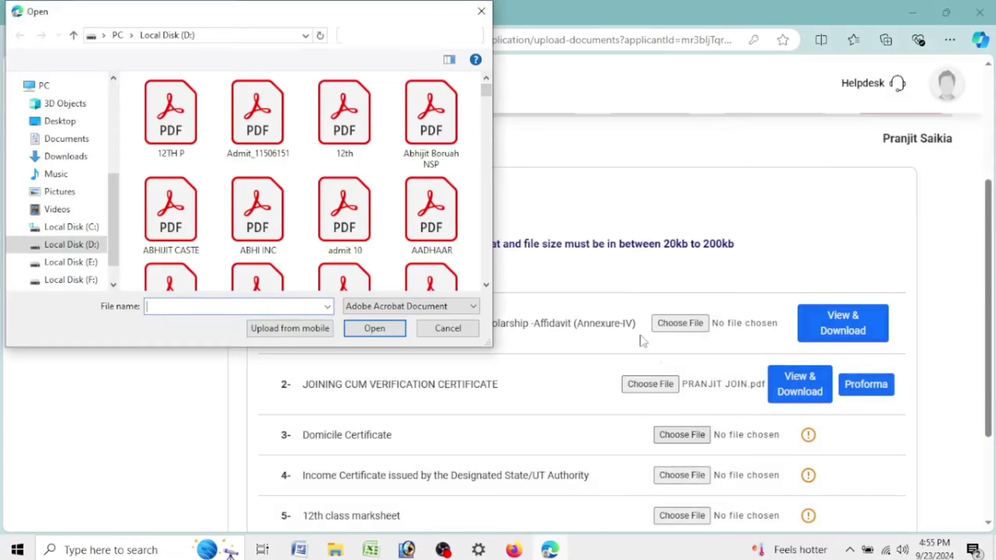
Upload the income certificate PDF after closing and retrying the file picker
mouse_move(452, 115)
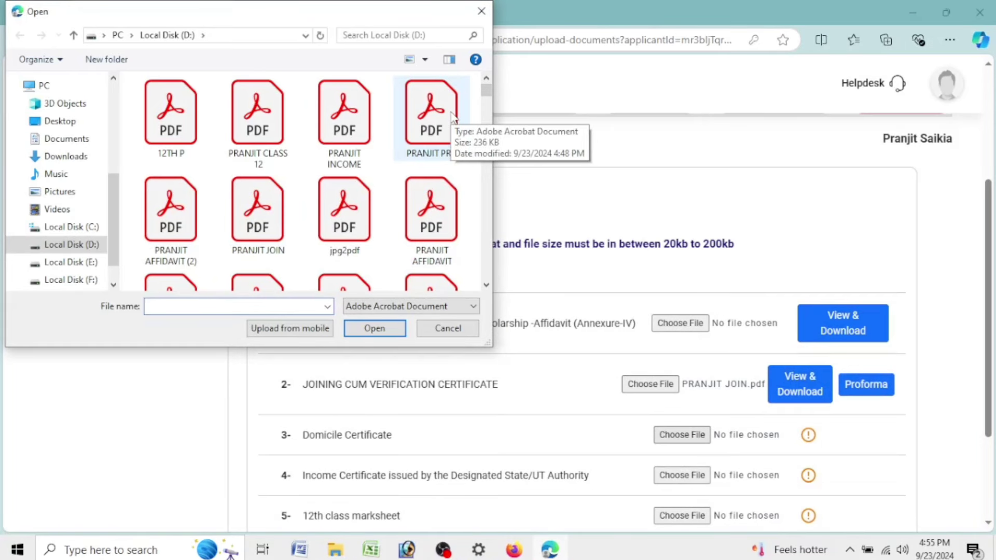
click(456, 329)
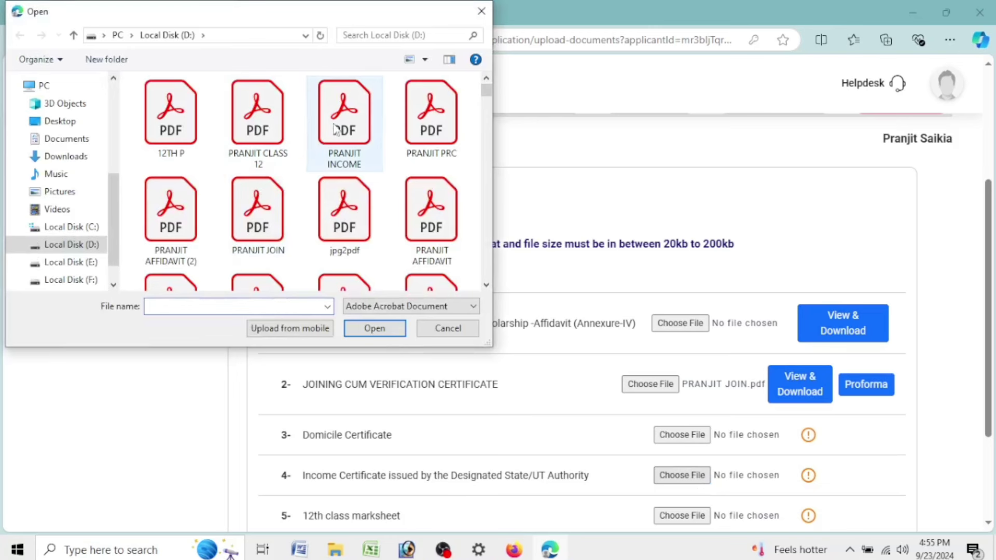
click(335, 130)
click(375, 328)
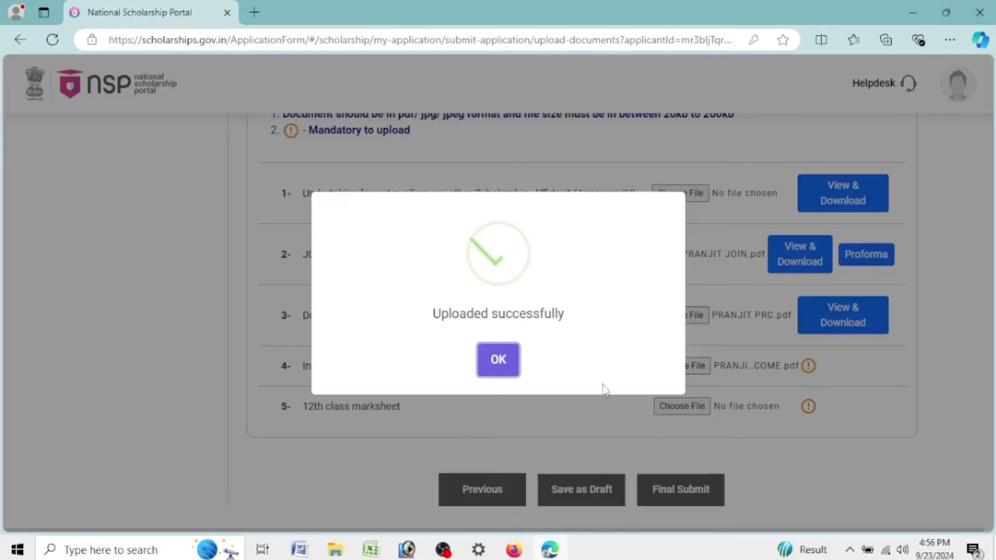
Rename '12TH P-compressed' to '12TH' and upload 12TH.pdf as the 12th class marksheet
click(496, 360)
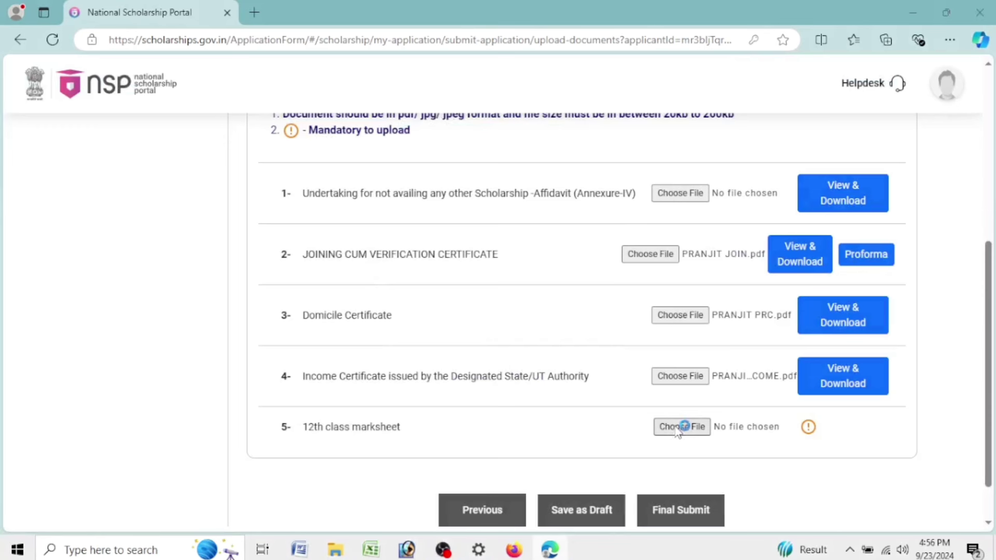
click(681, 426)
click(160, 112)
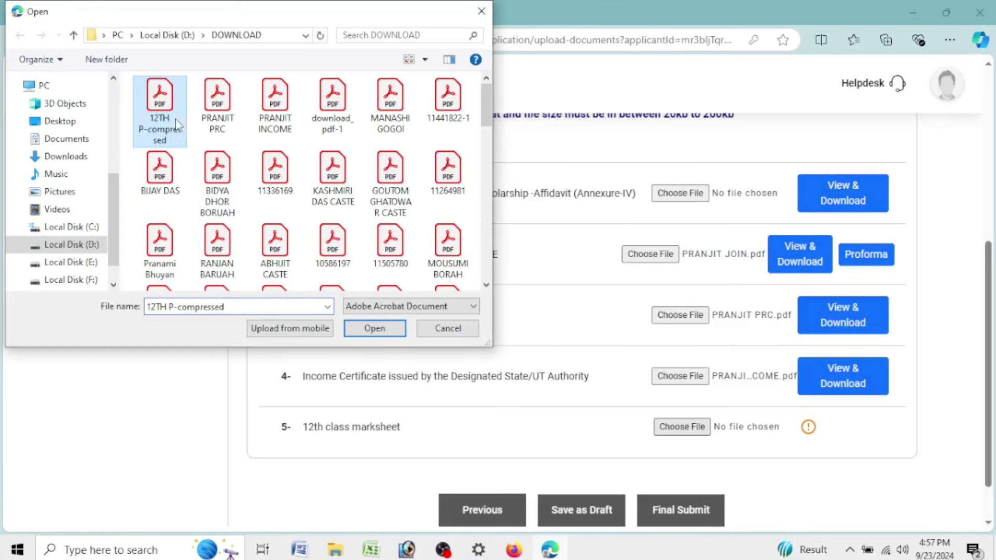
key(shift+F10)
click(228, 396)
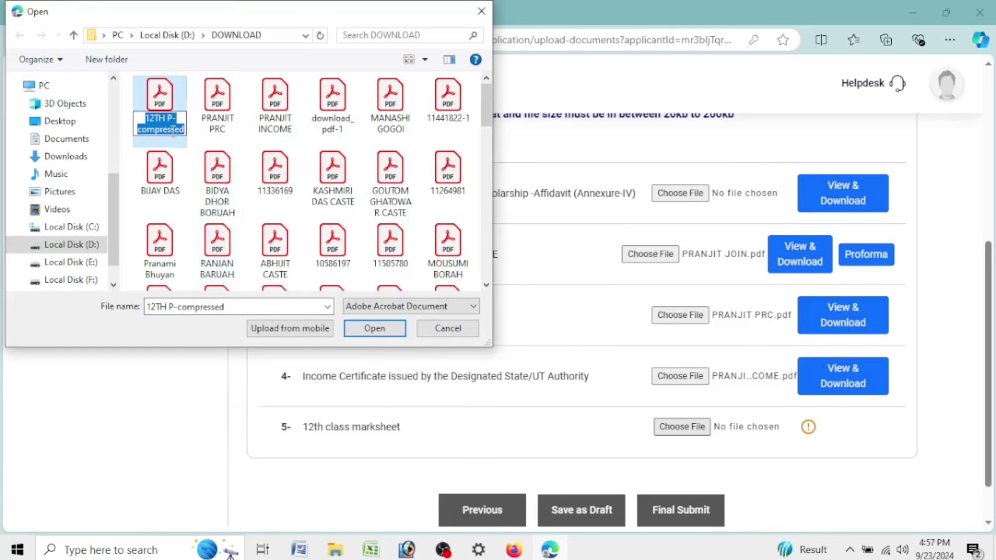
click(165, 118)
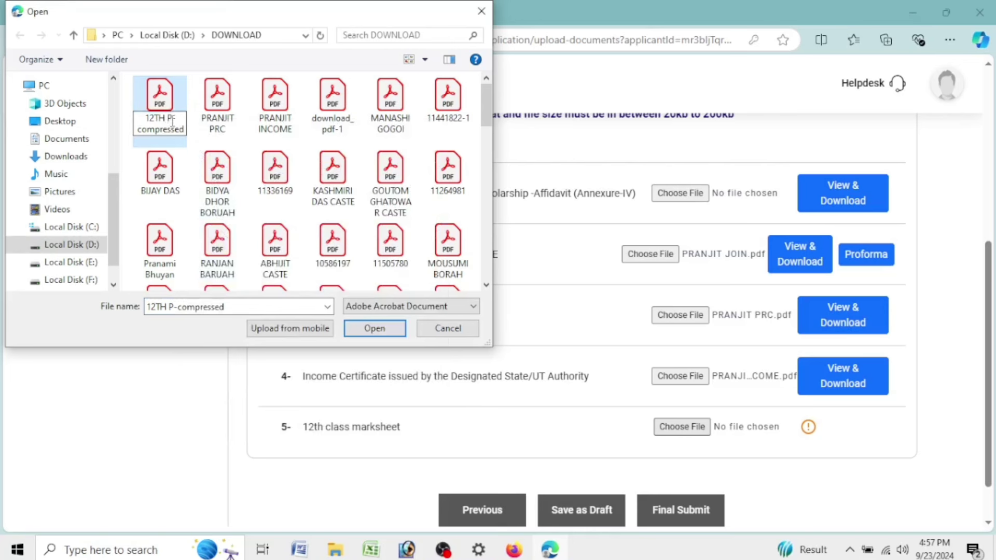
drag(173, 121, 188, 133)
key(BackSpace)
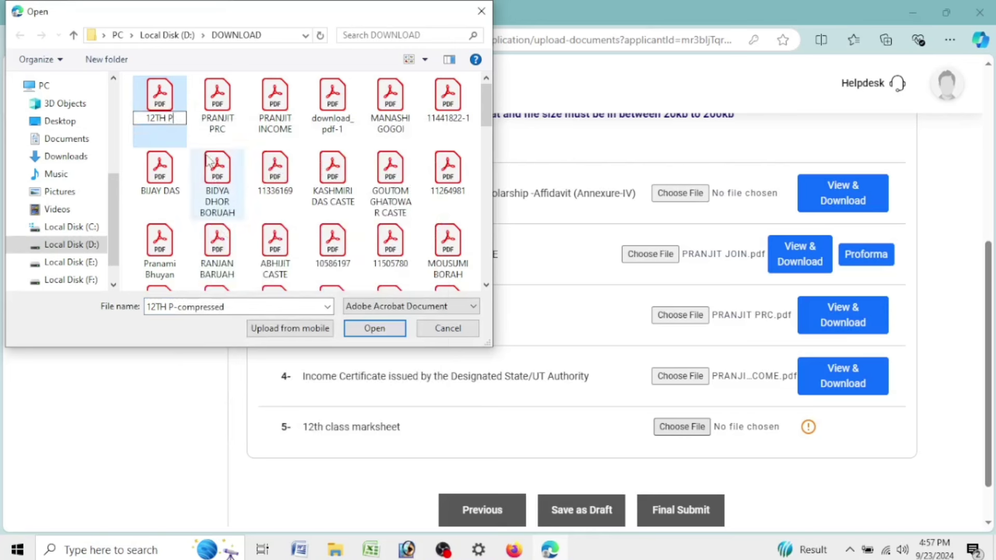
key(BackSpace)
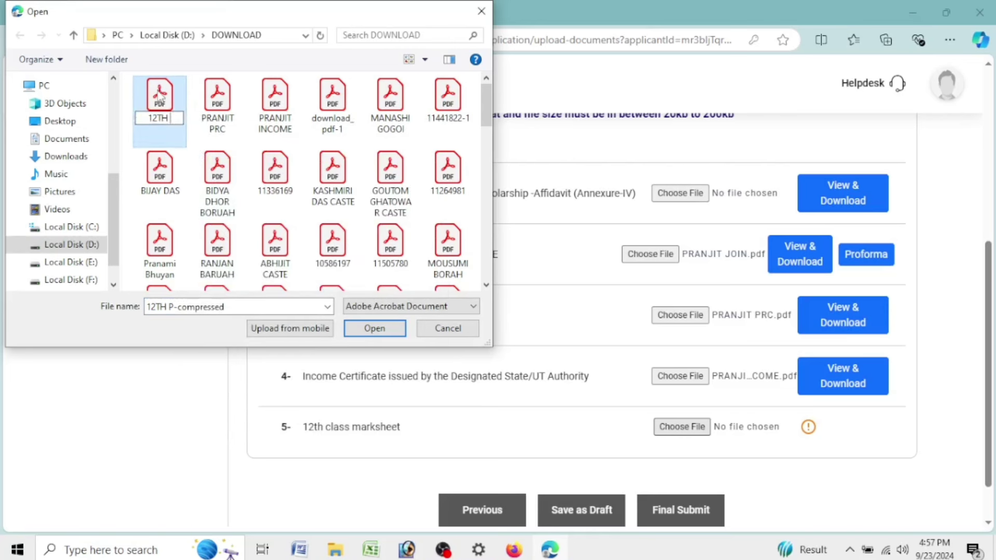
key(Return)
click(369, 332)
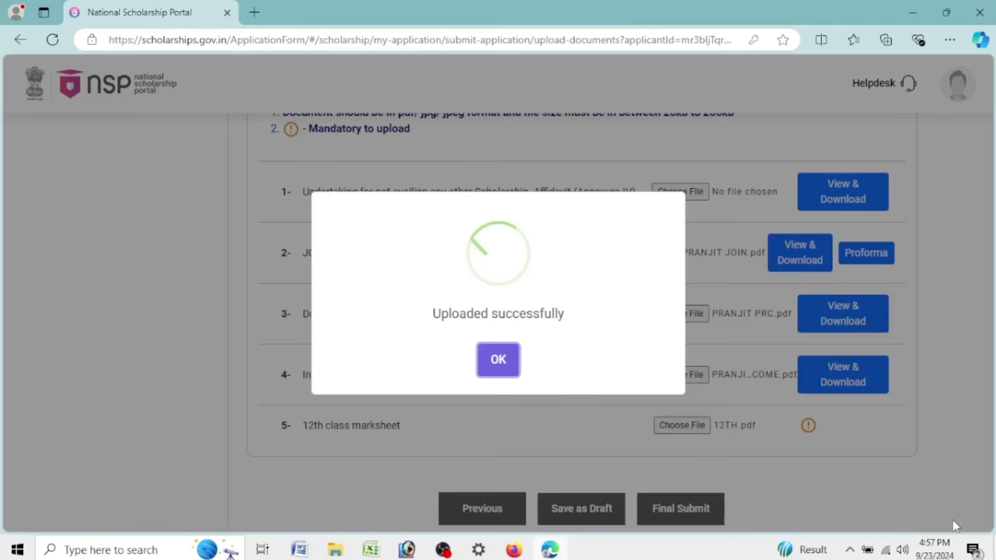
Dismiss the upload-success message and open the Undertaking affidavit as document.pdf, fitted to page width
click(503, 350)
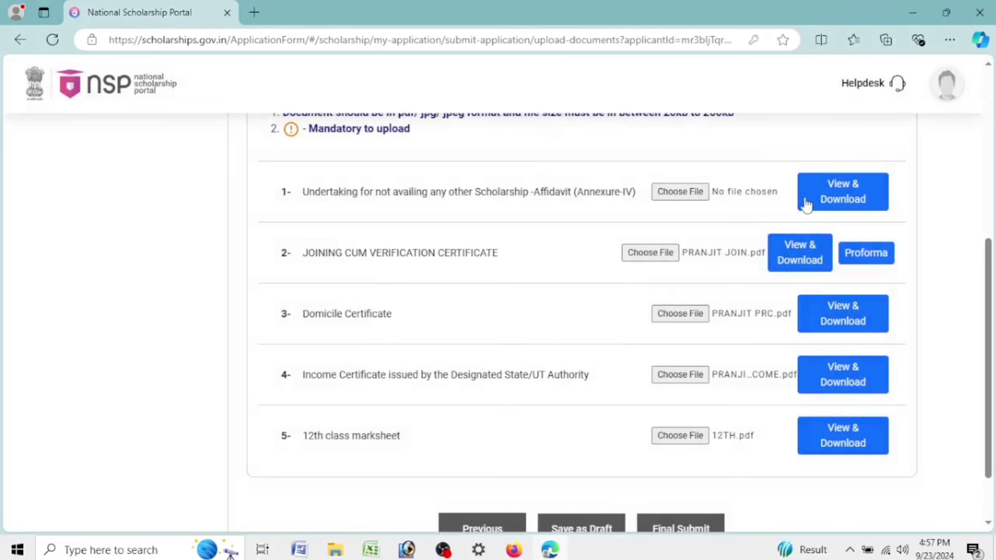
click(855, 200)
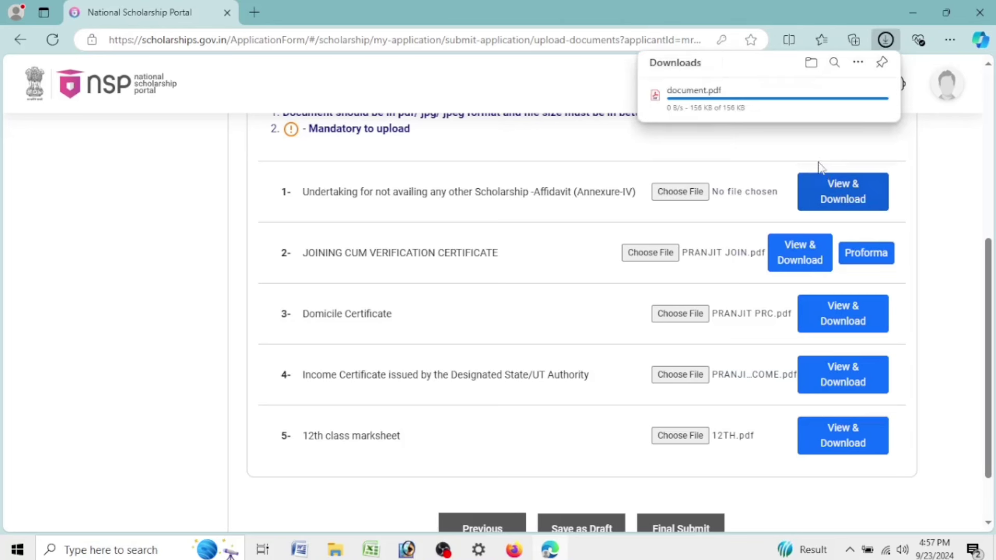
click(738, 109)
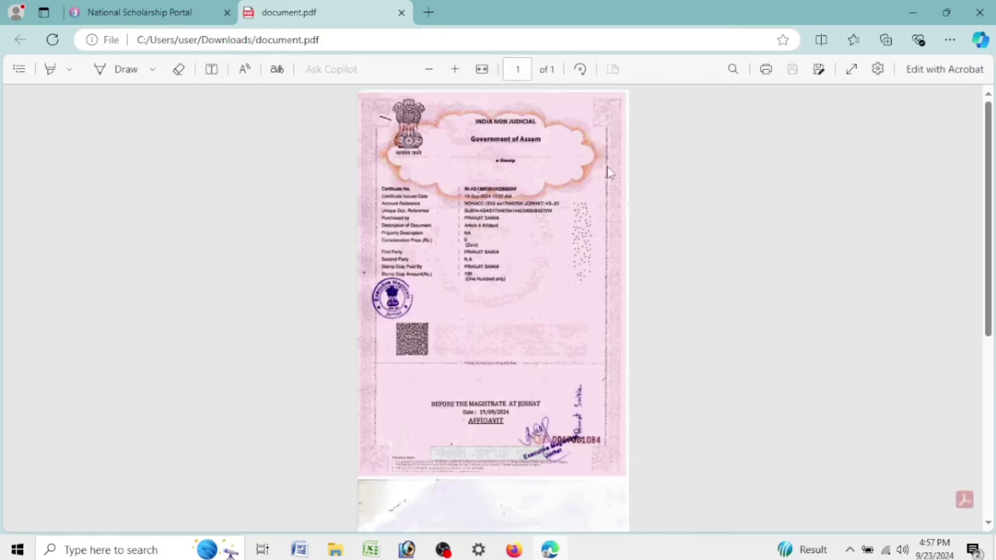
click(482, 69)
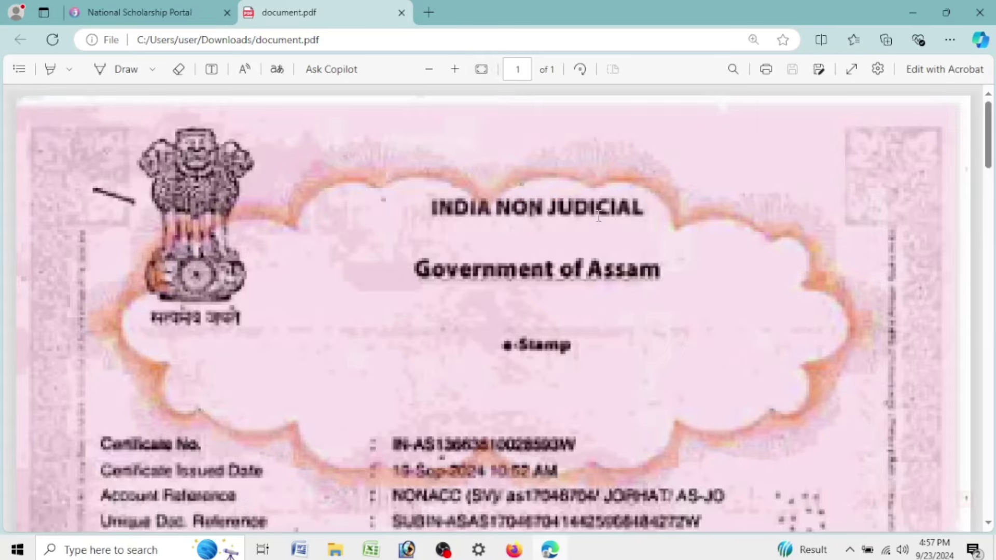
Scroll through the affidavit's stamp paper and affidavit pages, then go back to the NSP page
scroll(499, 306, down, 2)
scroll(498, 306, down, 8)
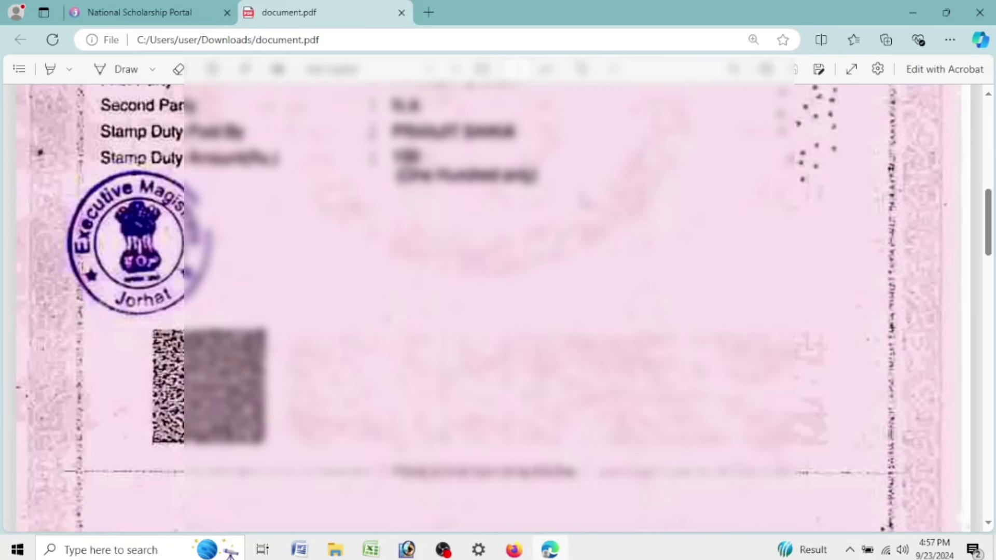
scroll(498, 306, down, 5)
scroll(498, 306, down, 5)
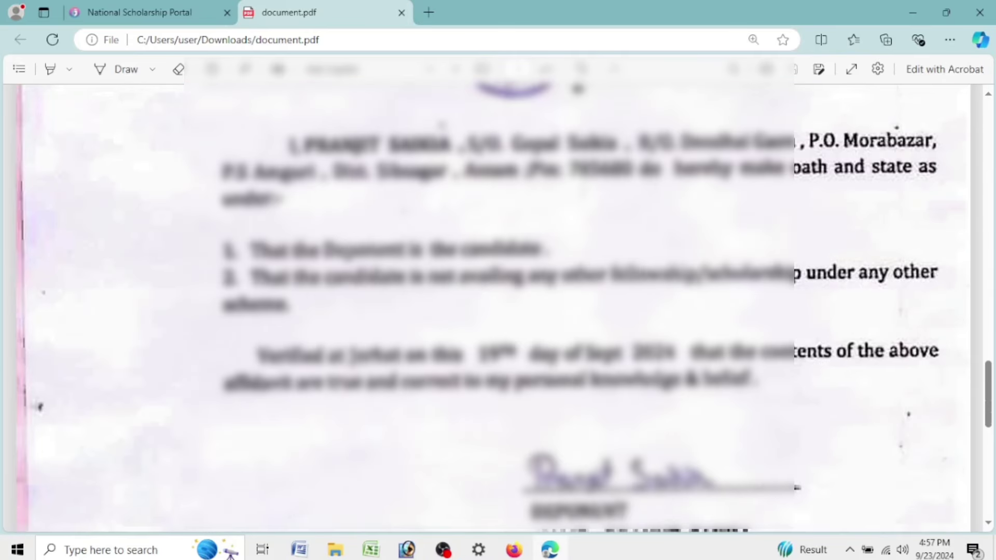
scroll(498, 306, up, 3)
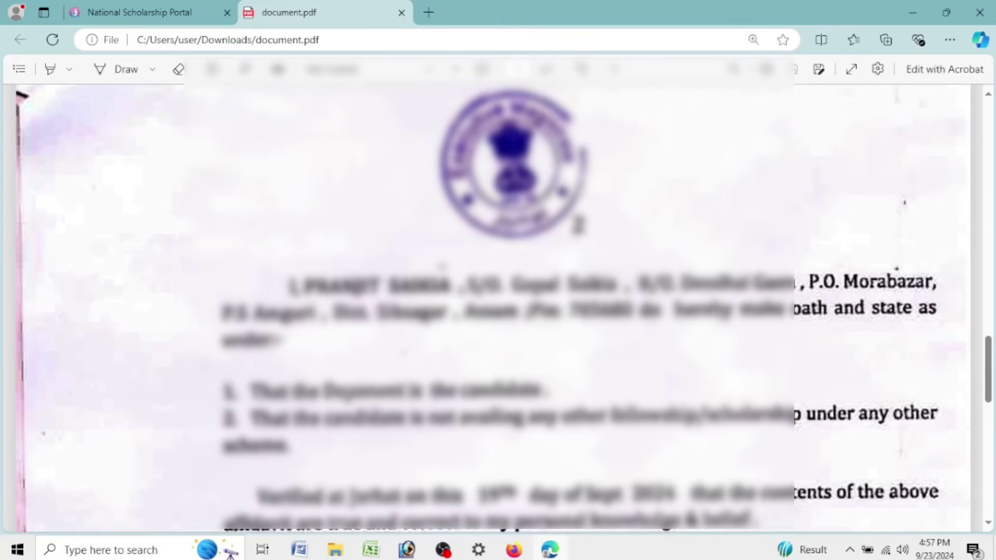
scroll(498, 306, down, 12)
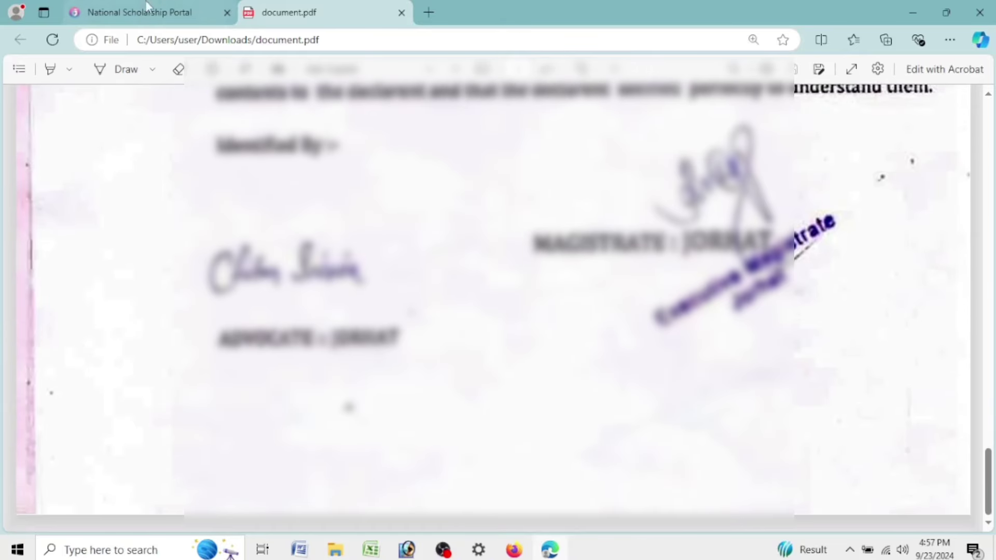
click(140, 9)
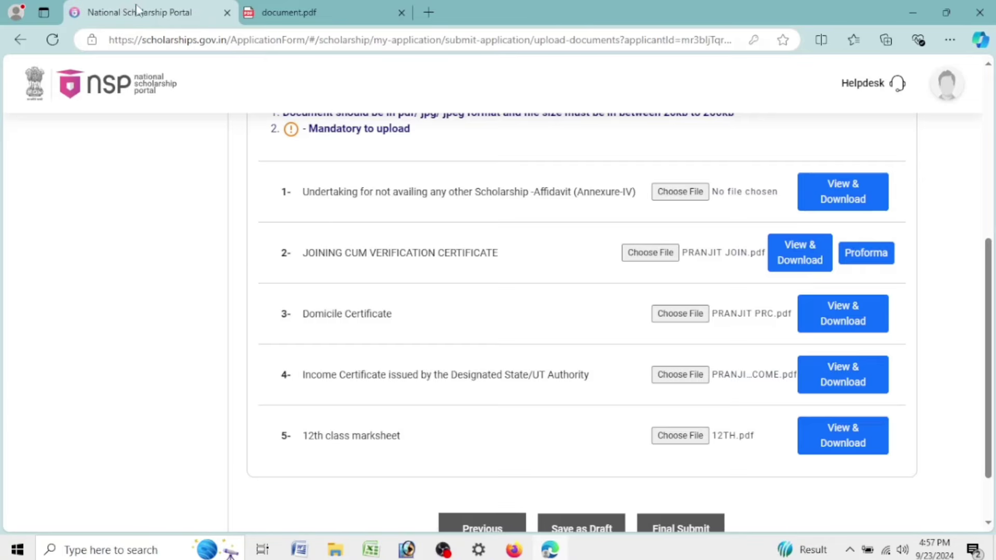
Download the Joining cum Verification Certificate, review it as document (1).pdf, and return to NSP
click(786, 256)
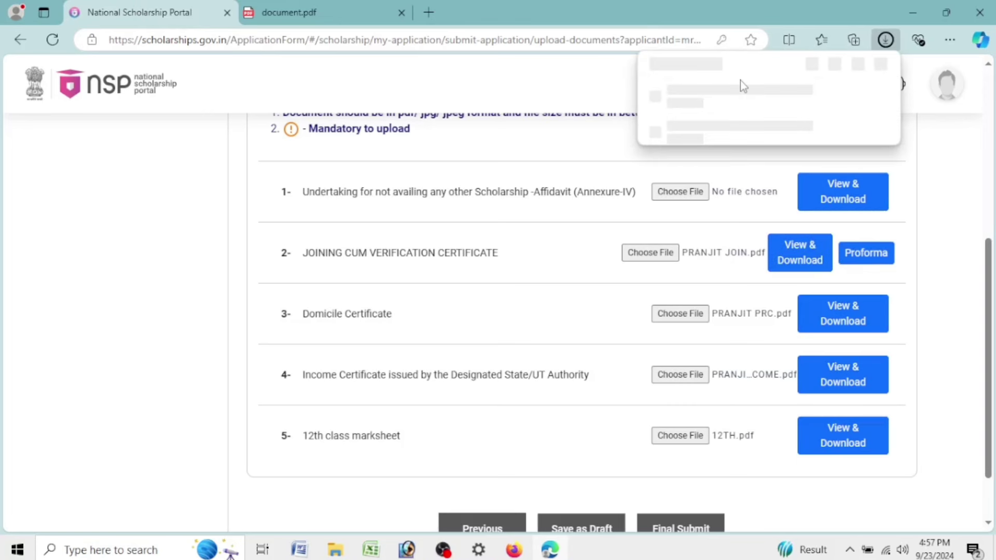
click(752, 106)
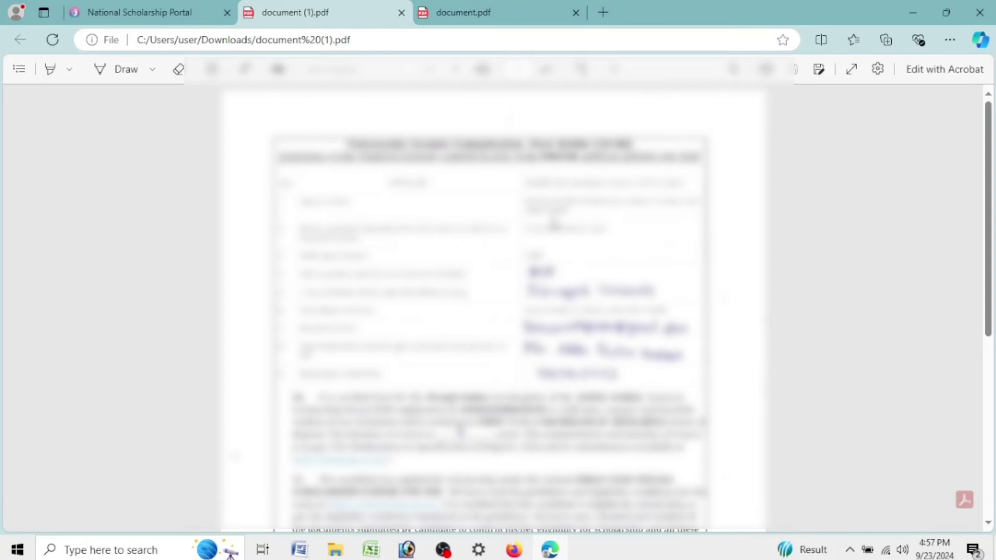
scroll(621, 249, down, 4)
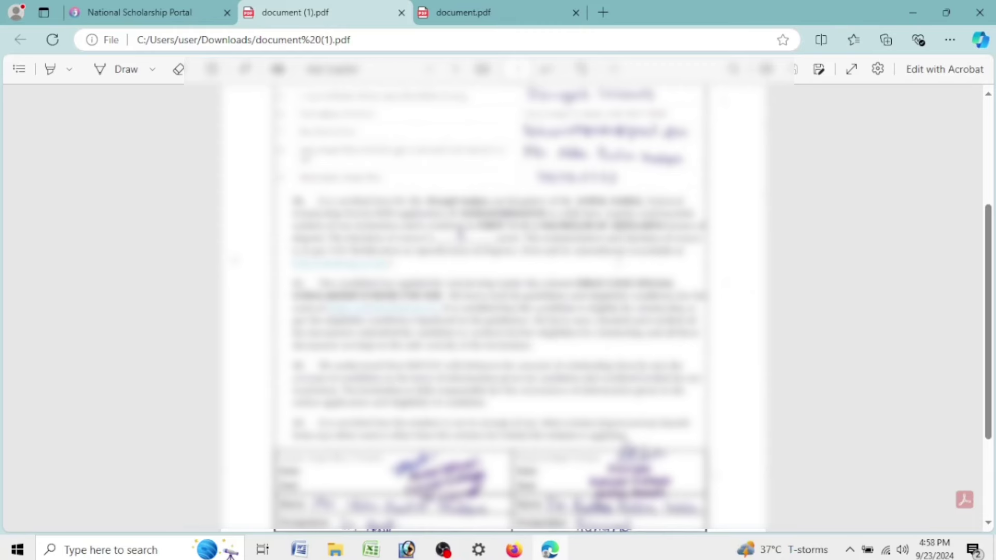
click(210, 12)
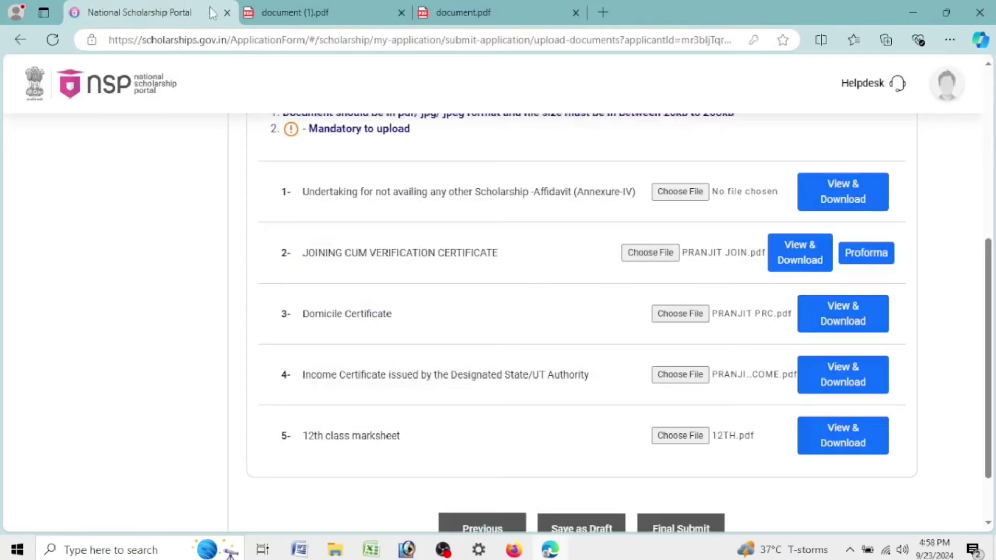
Download the Domicile Certificate, check it as document (2).pdf, and return to the upload list
click(862, 323)
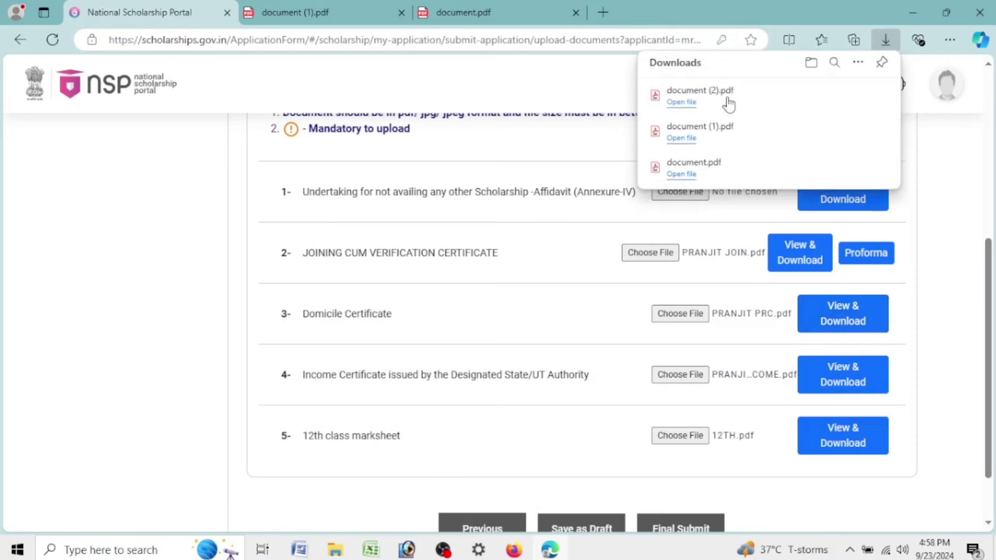
click(728, 101)
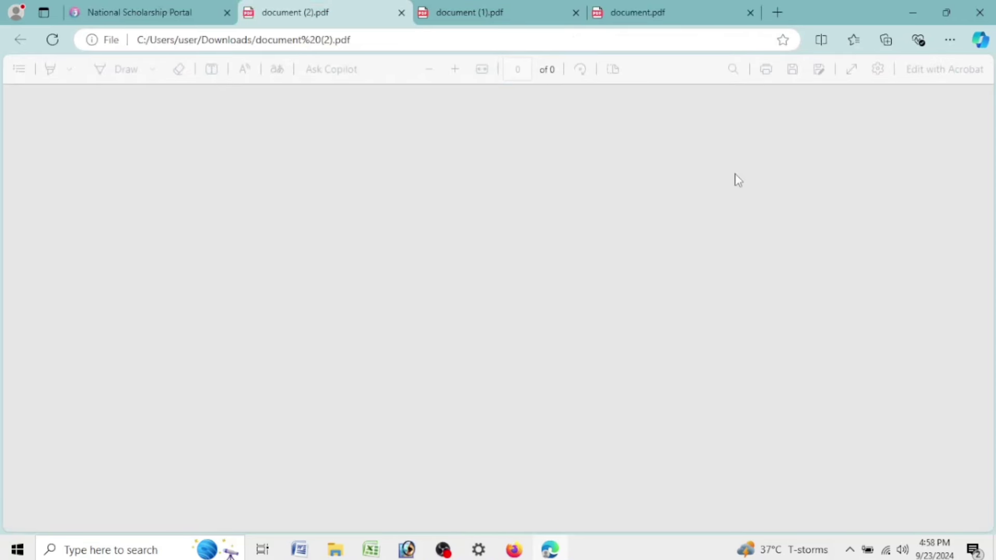
scroll(732, 187, down, 3)
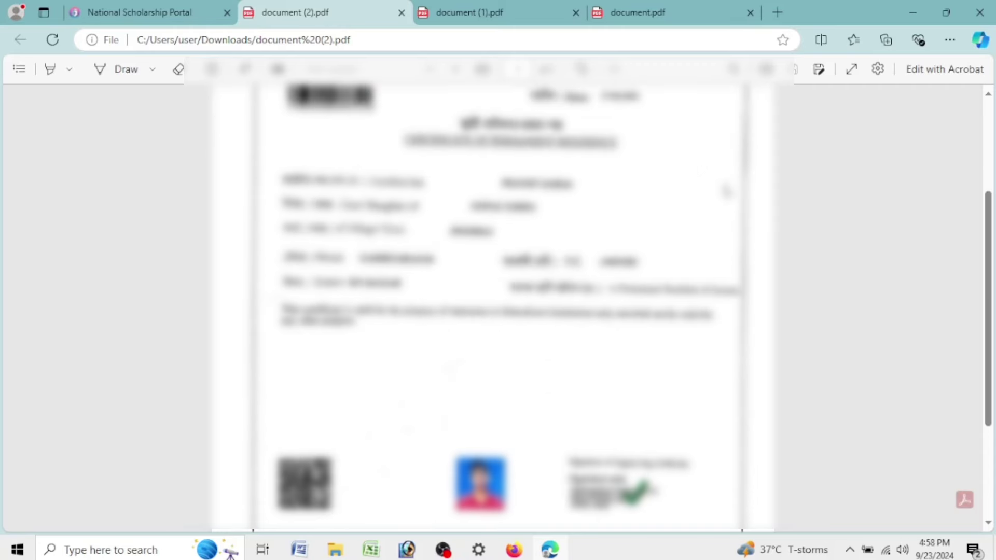
scroll(727, 191, down, 3)
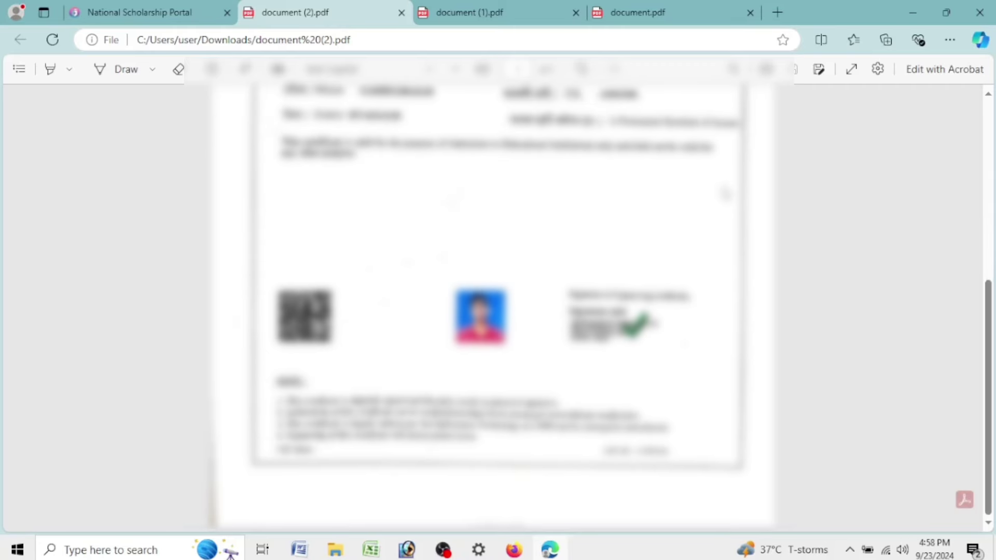
scroll(721, 197, up, 6)
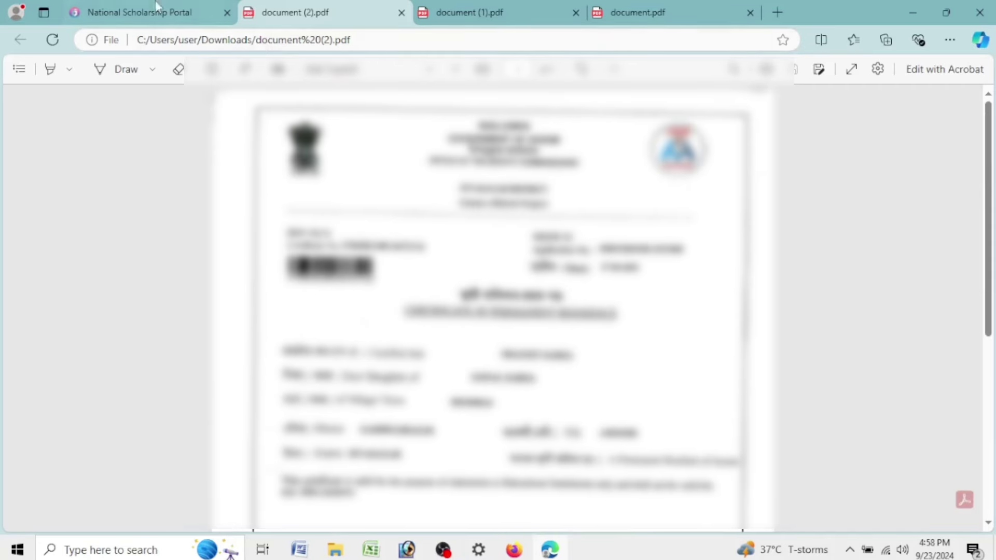
click(156, 7)
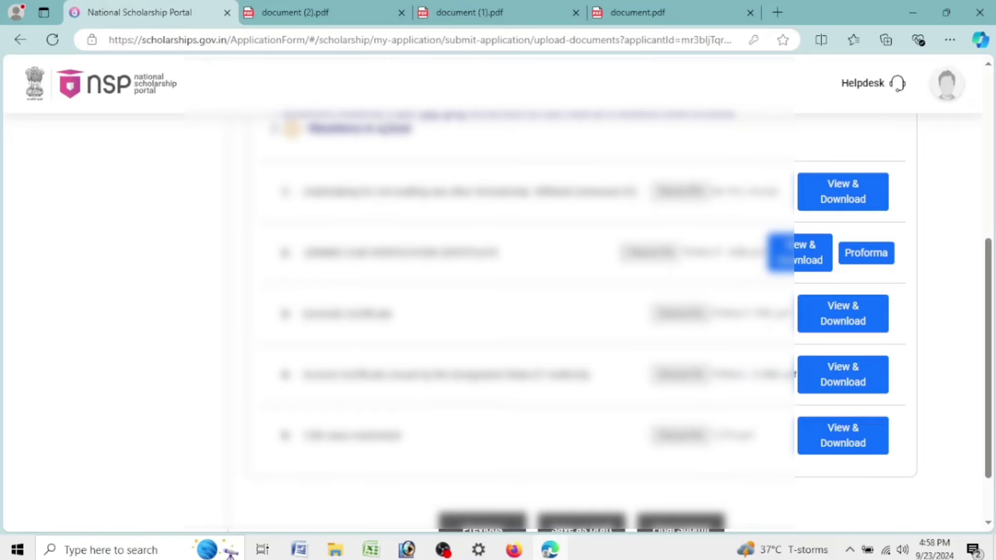
Check the Income Certificate as document (3).pdf, then start the 12th class marksheet download
click(846, 389)
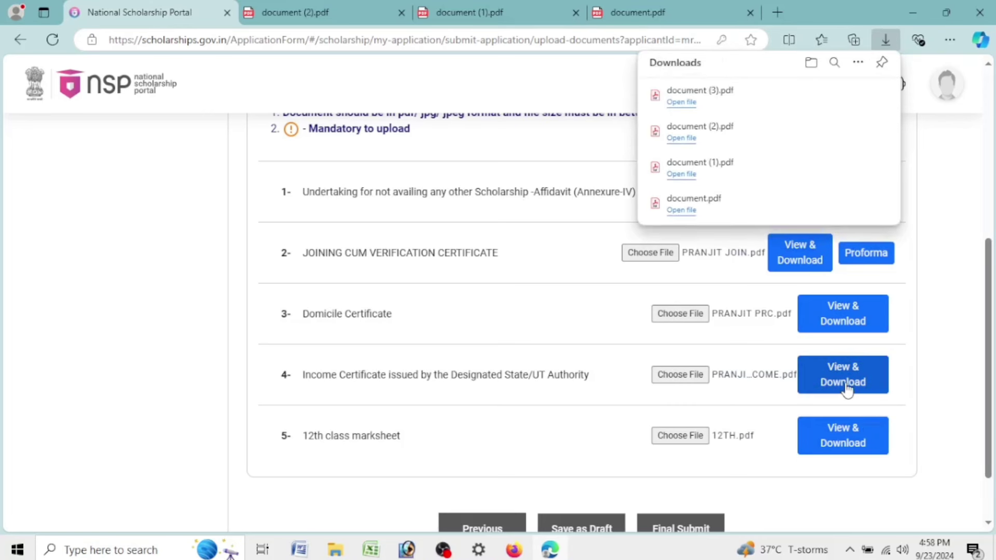
click(762, 101)
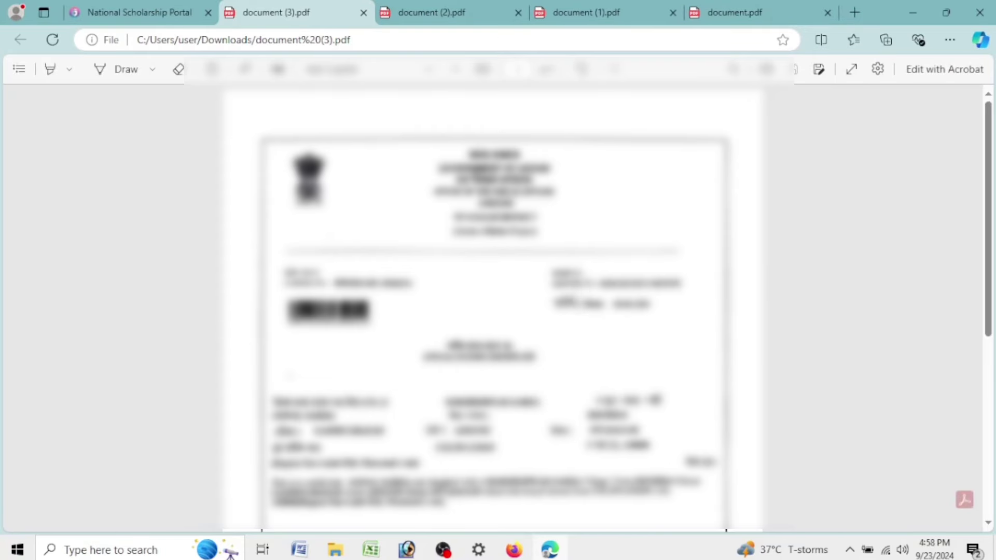
scroll(493, 311, down, 15)
click(140, 10)
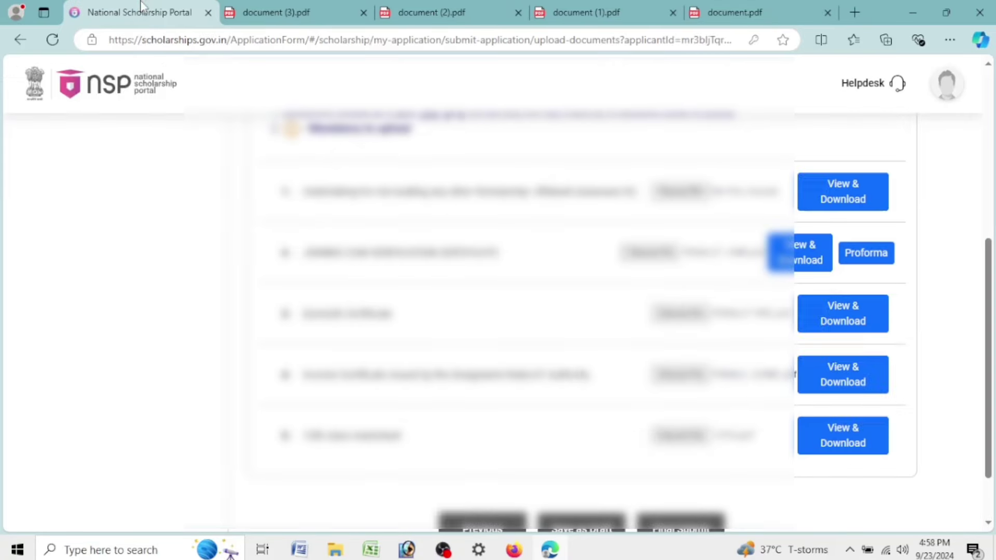
click(836, 446)
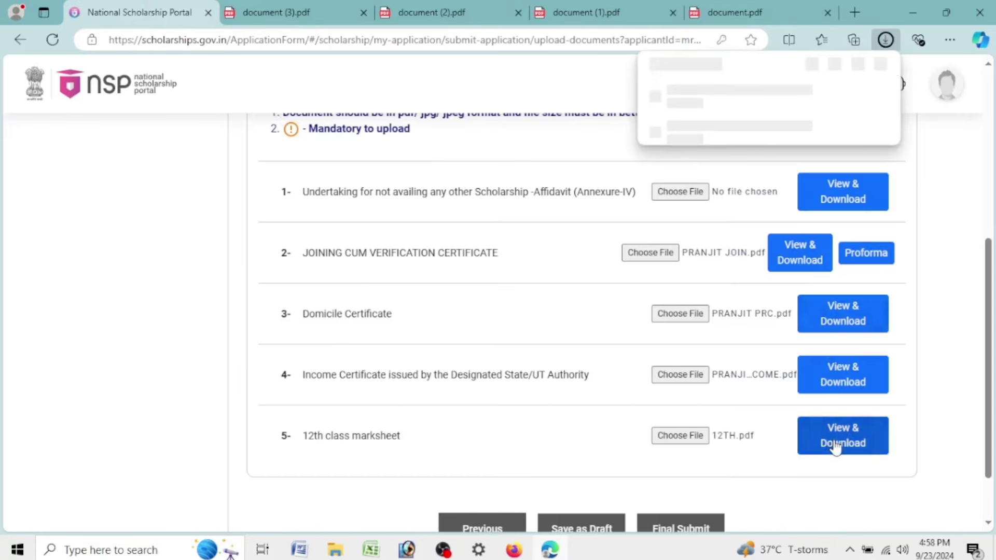